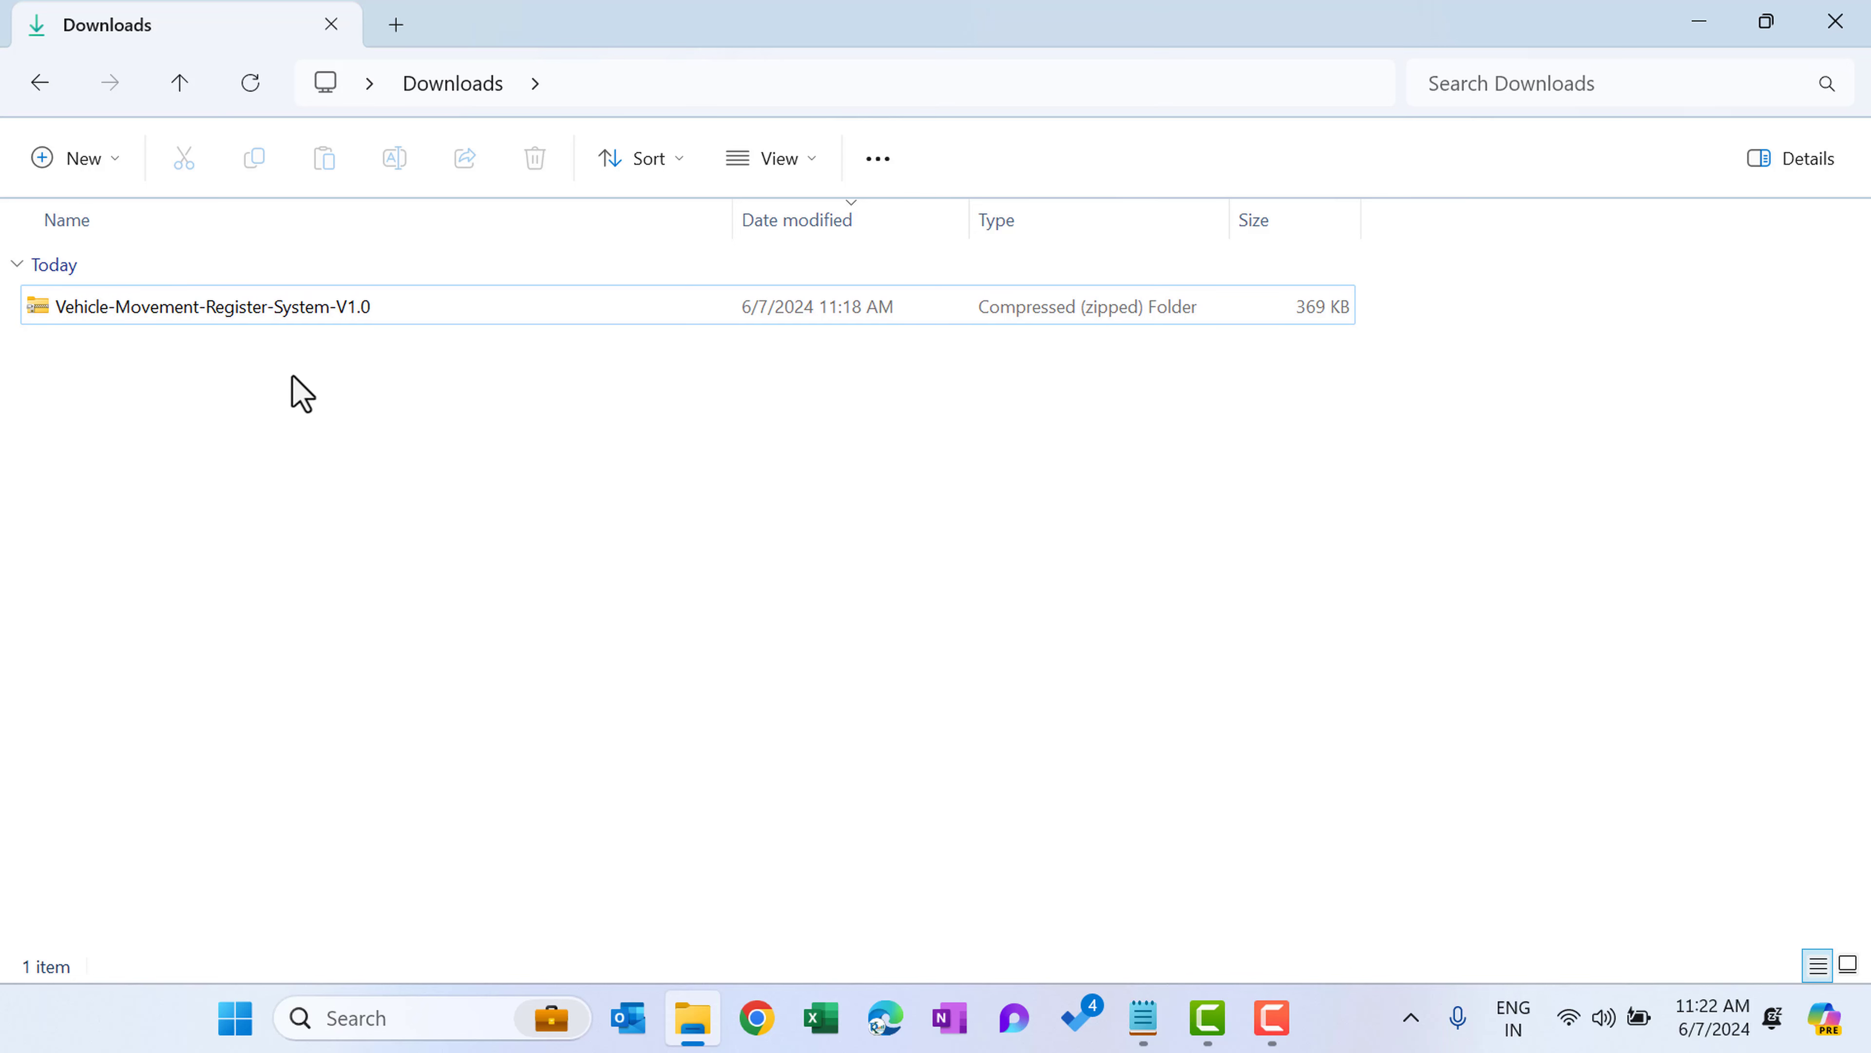
- Extract the Vehicle-Movement-Register-System-V1.0 zip into its default folder
click(251, 332)
right_click(251, 332)
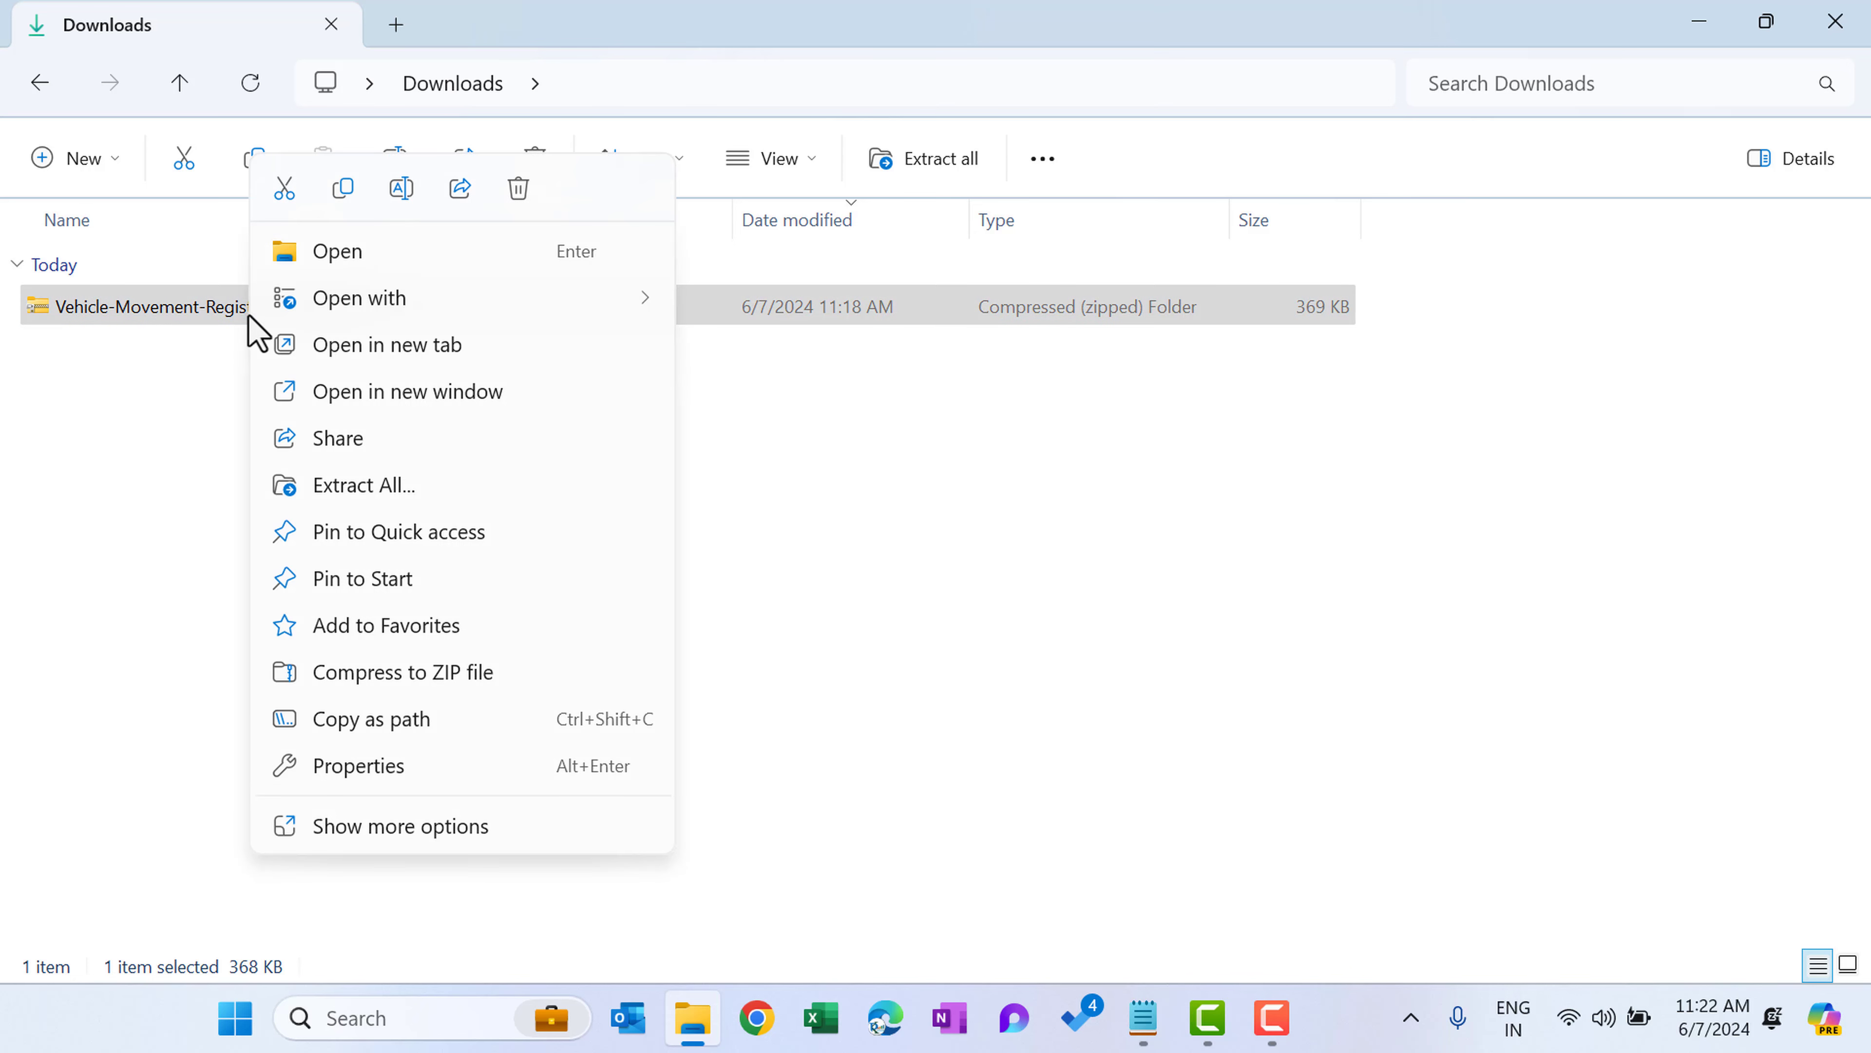
click(394, 486)
click(1209, 813)
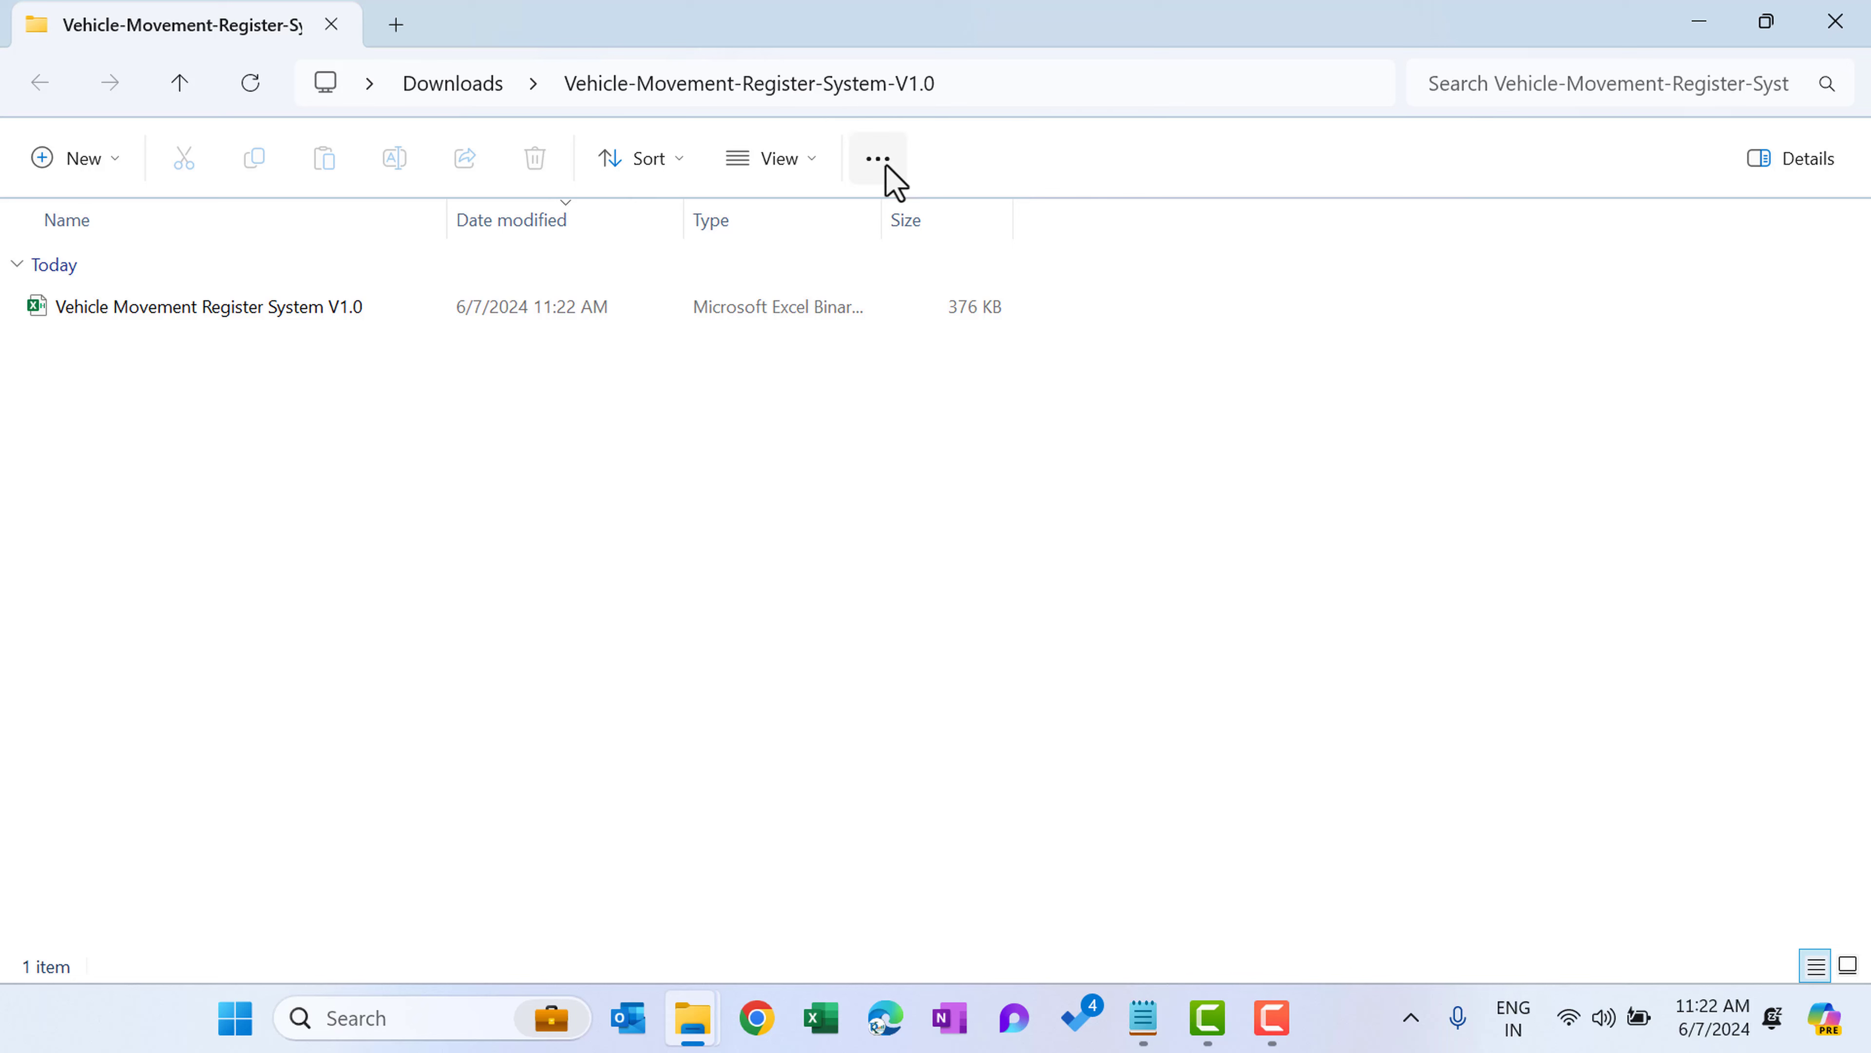
- Unblock the Vehicle Movement Register System V1.0 workbook in its Properties, then open it in Excel
click(194, 313)
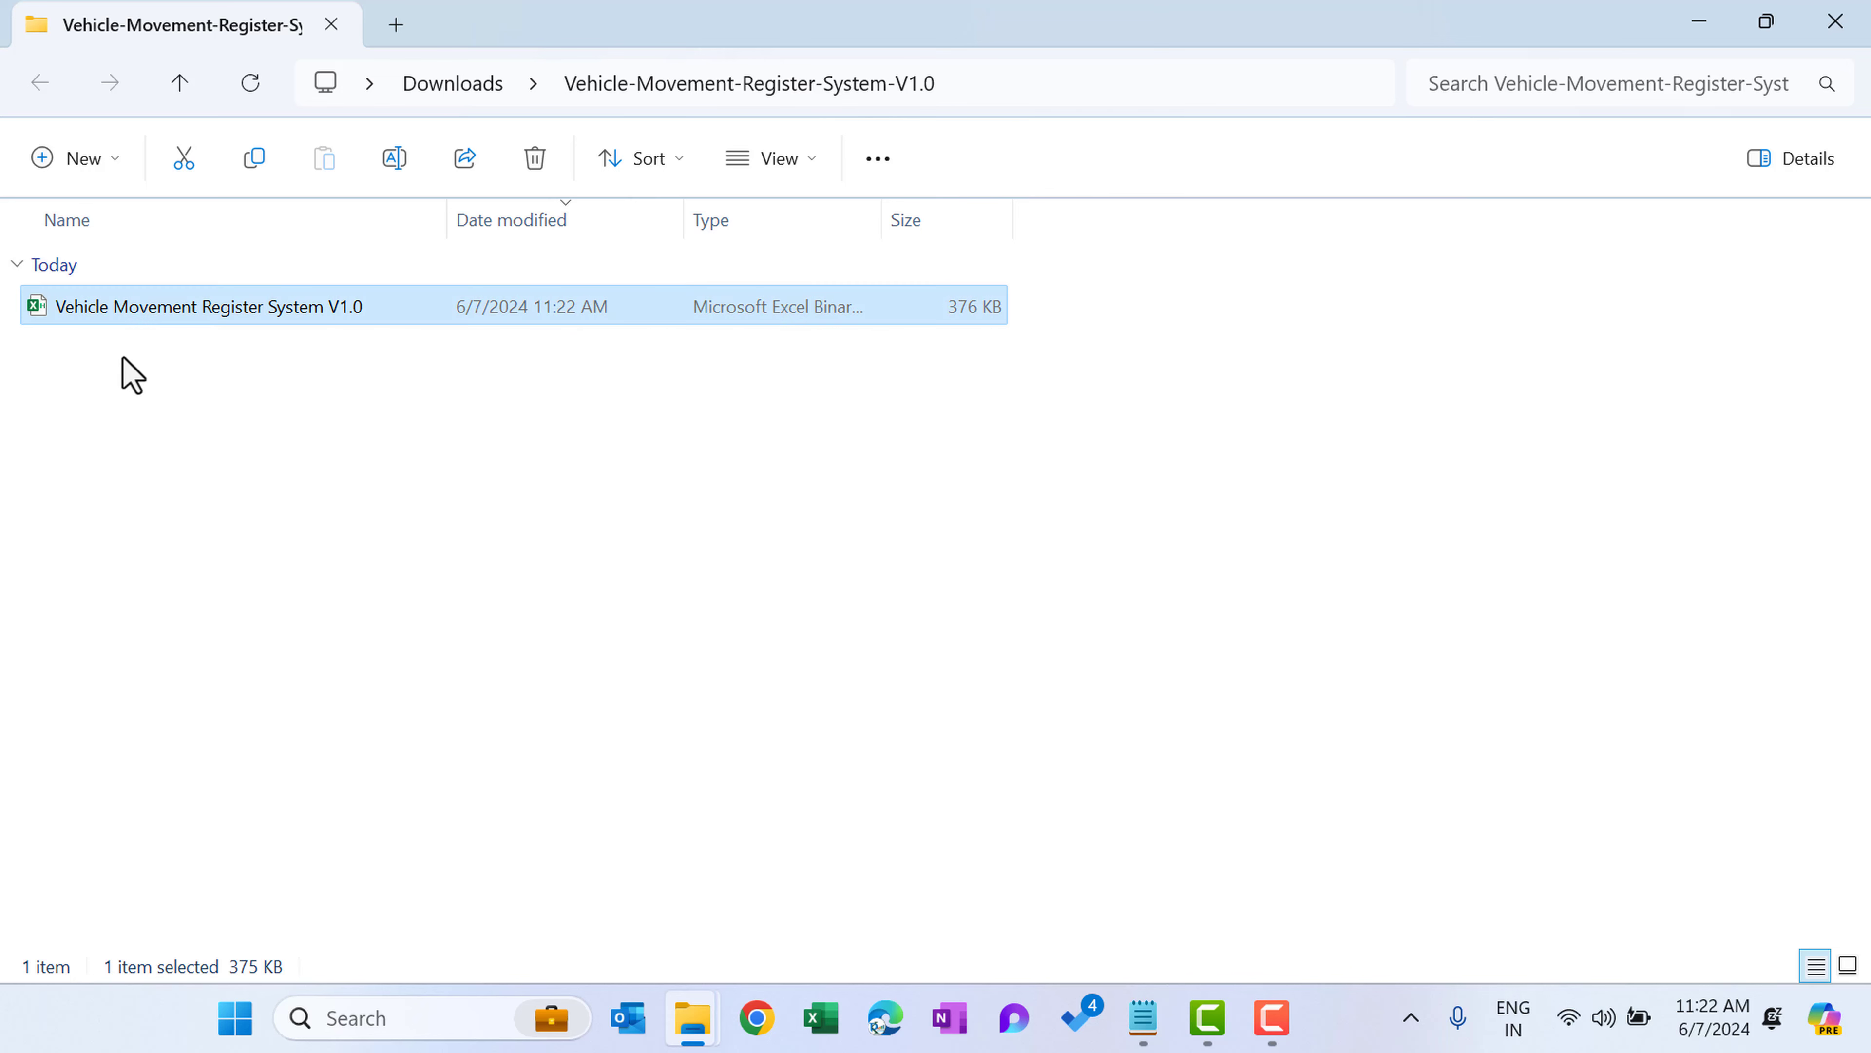
right_click(226, 315)
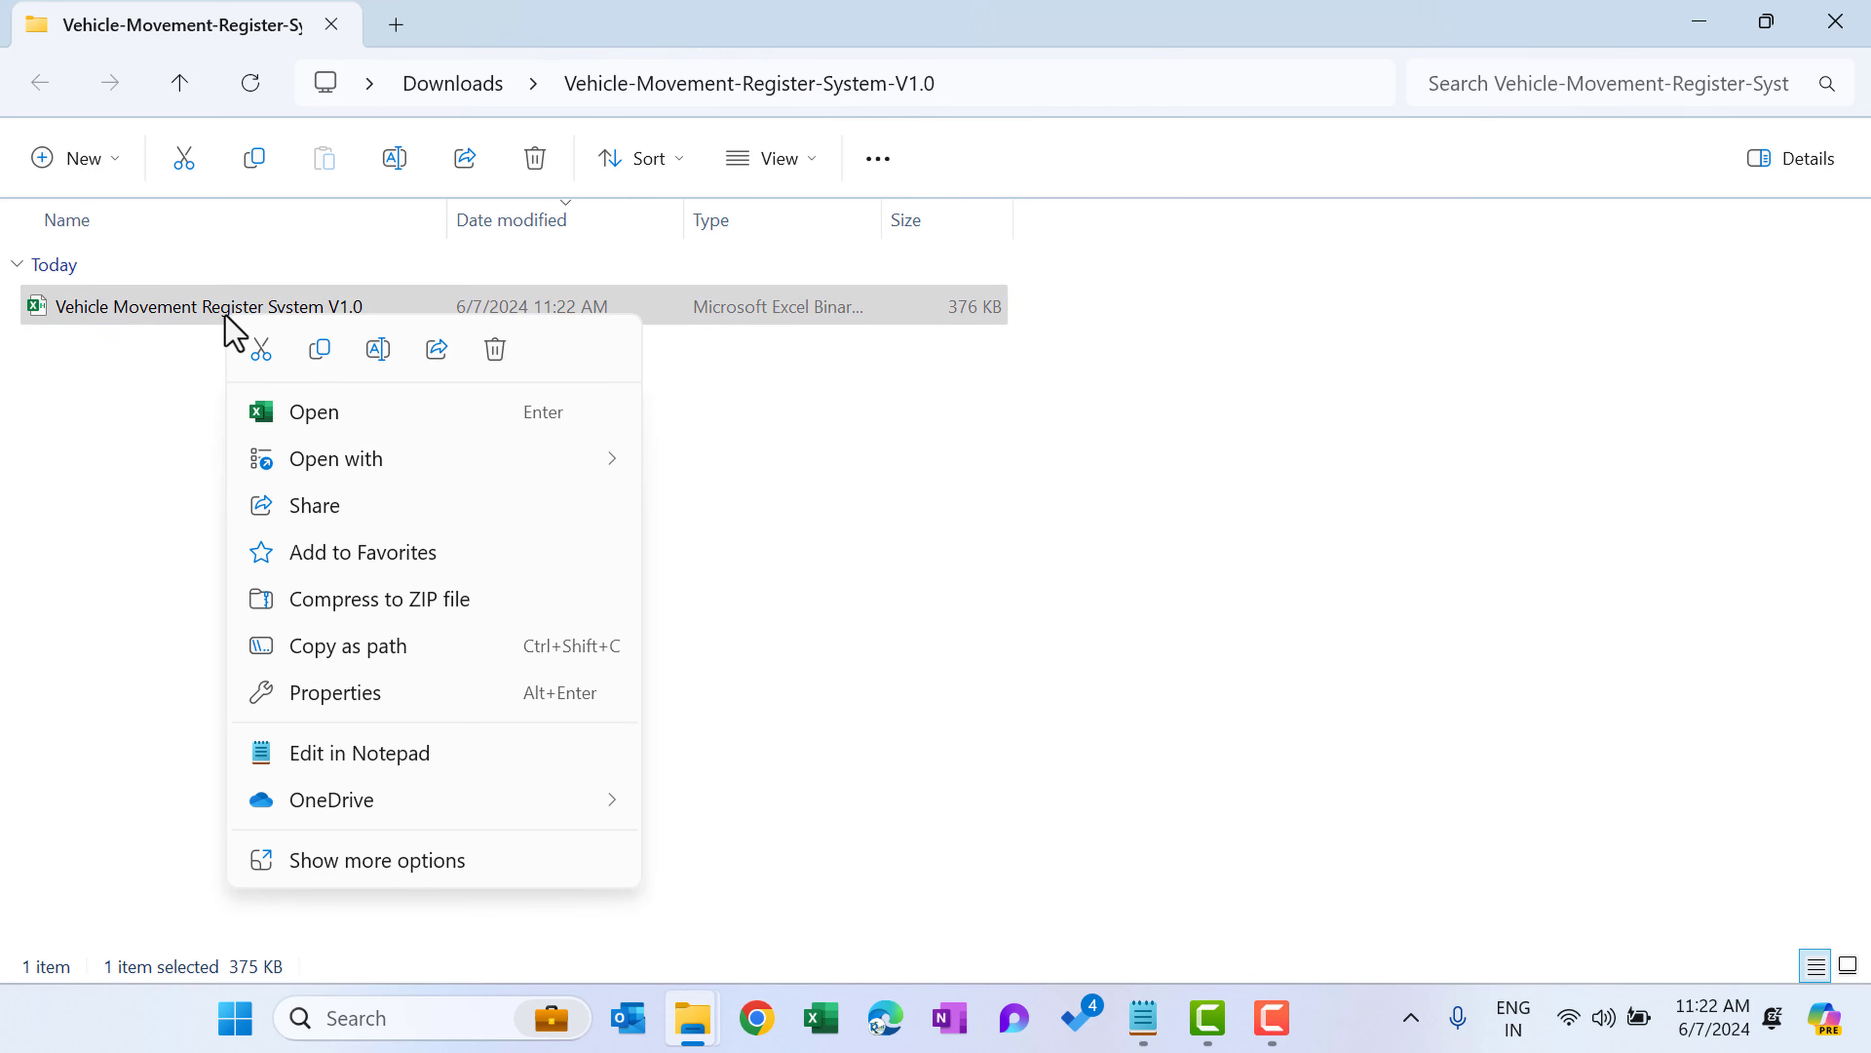
click(369, 697)
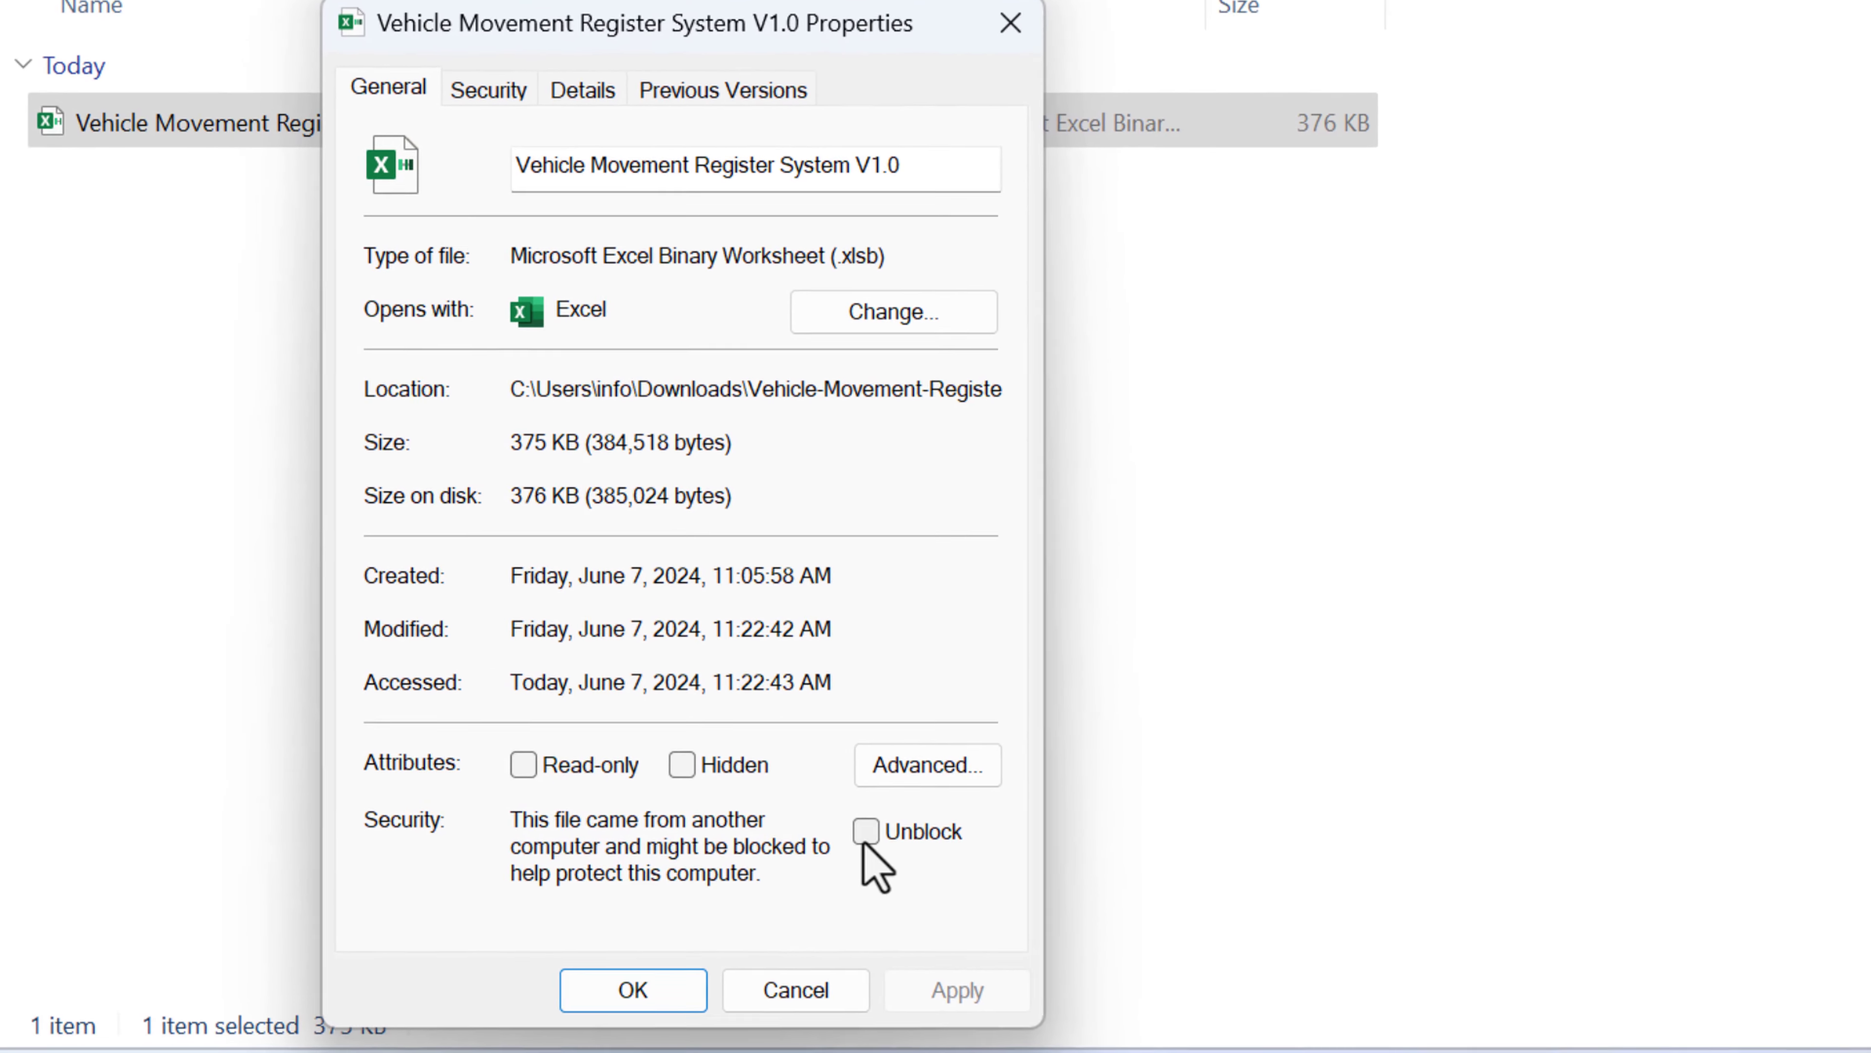
click(870, 831)
click(962, 990)
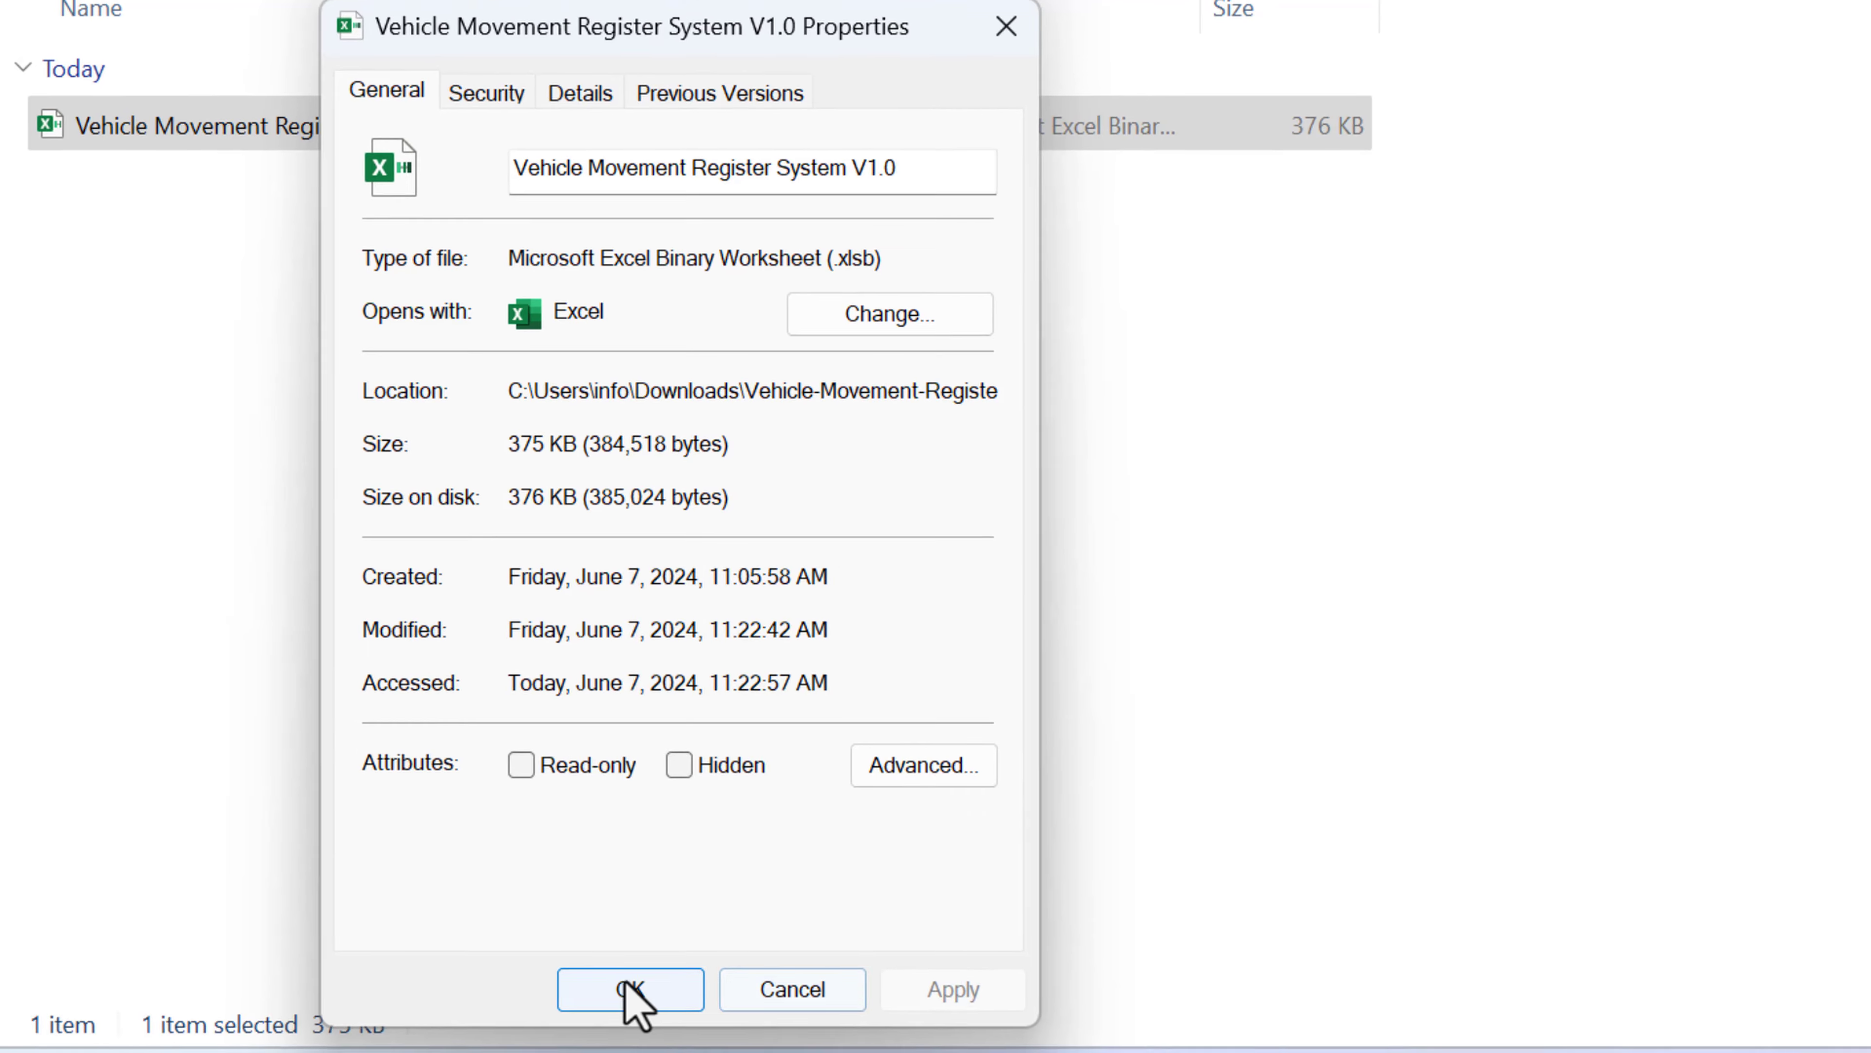
click(628, 989)
click(418, 551)
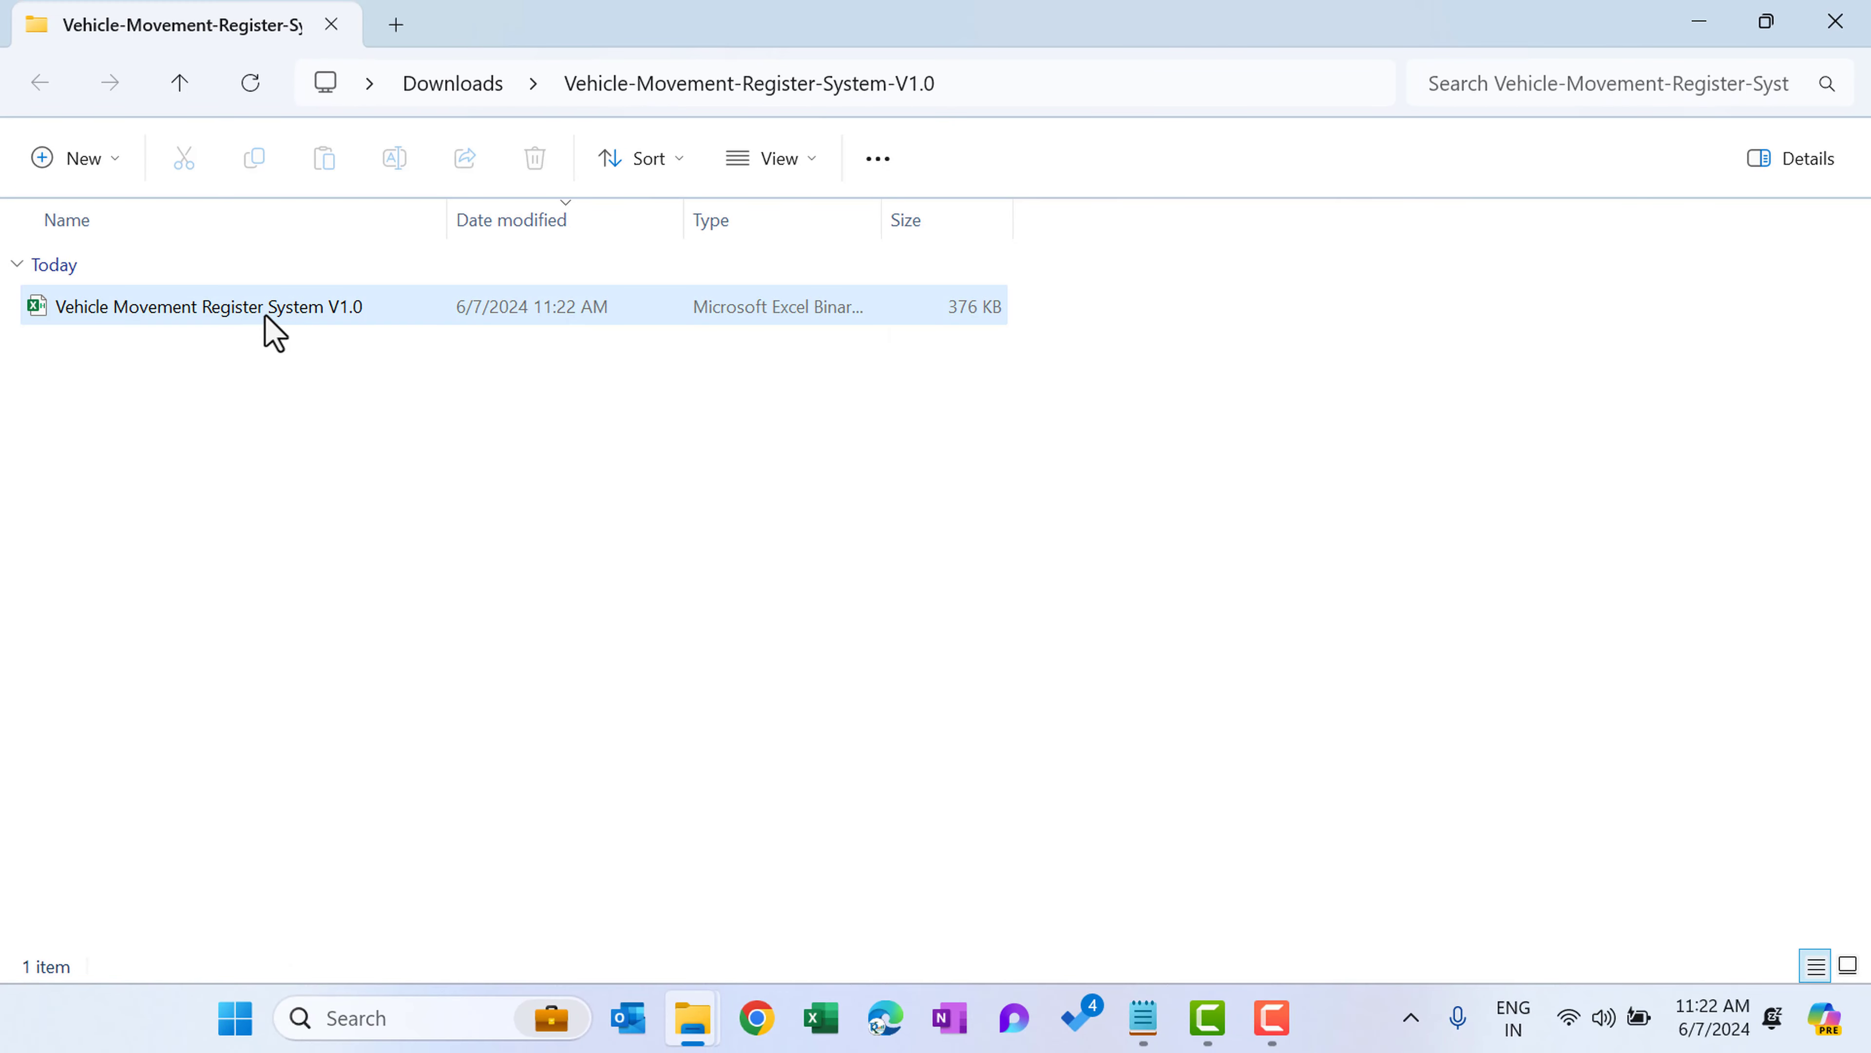
double_click(265, 317)
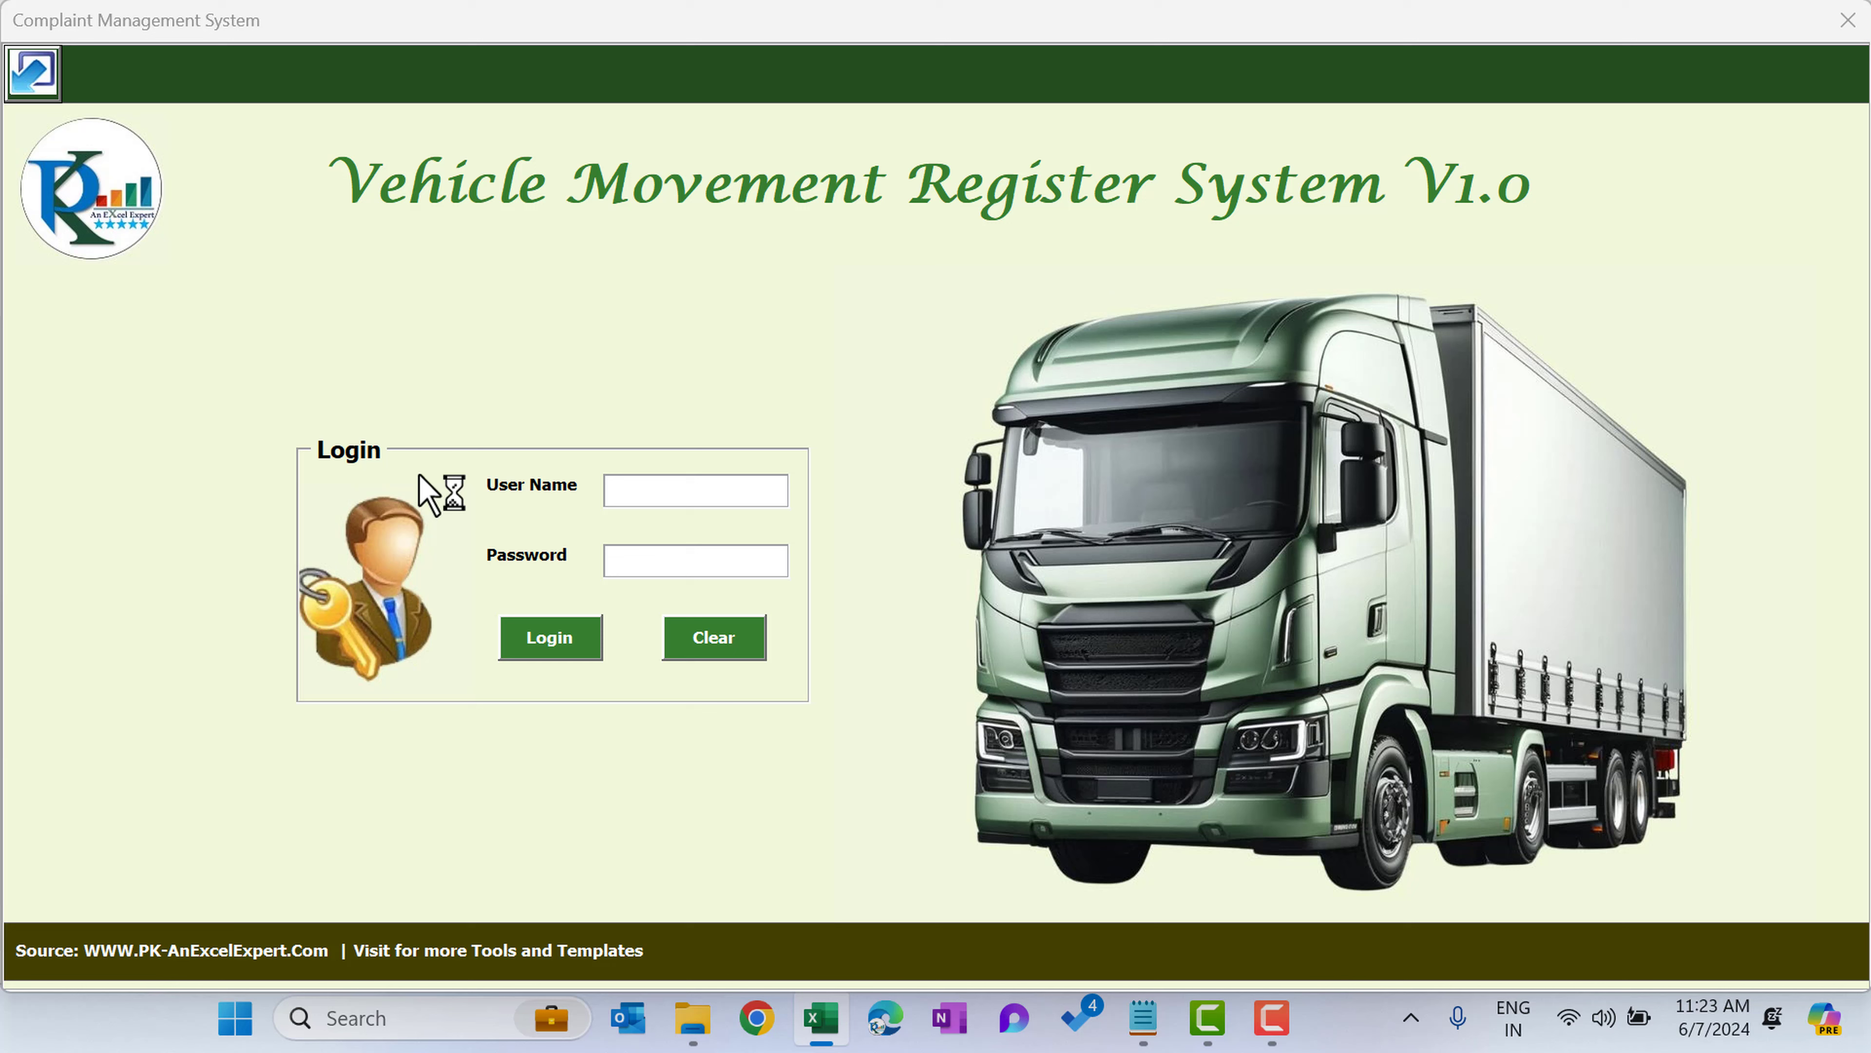
- Log in with the admin user name and its password
click(666, 489)
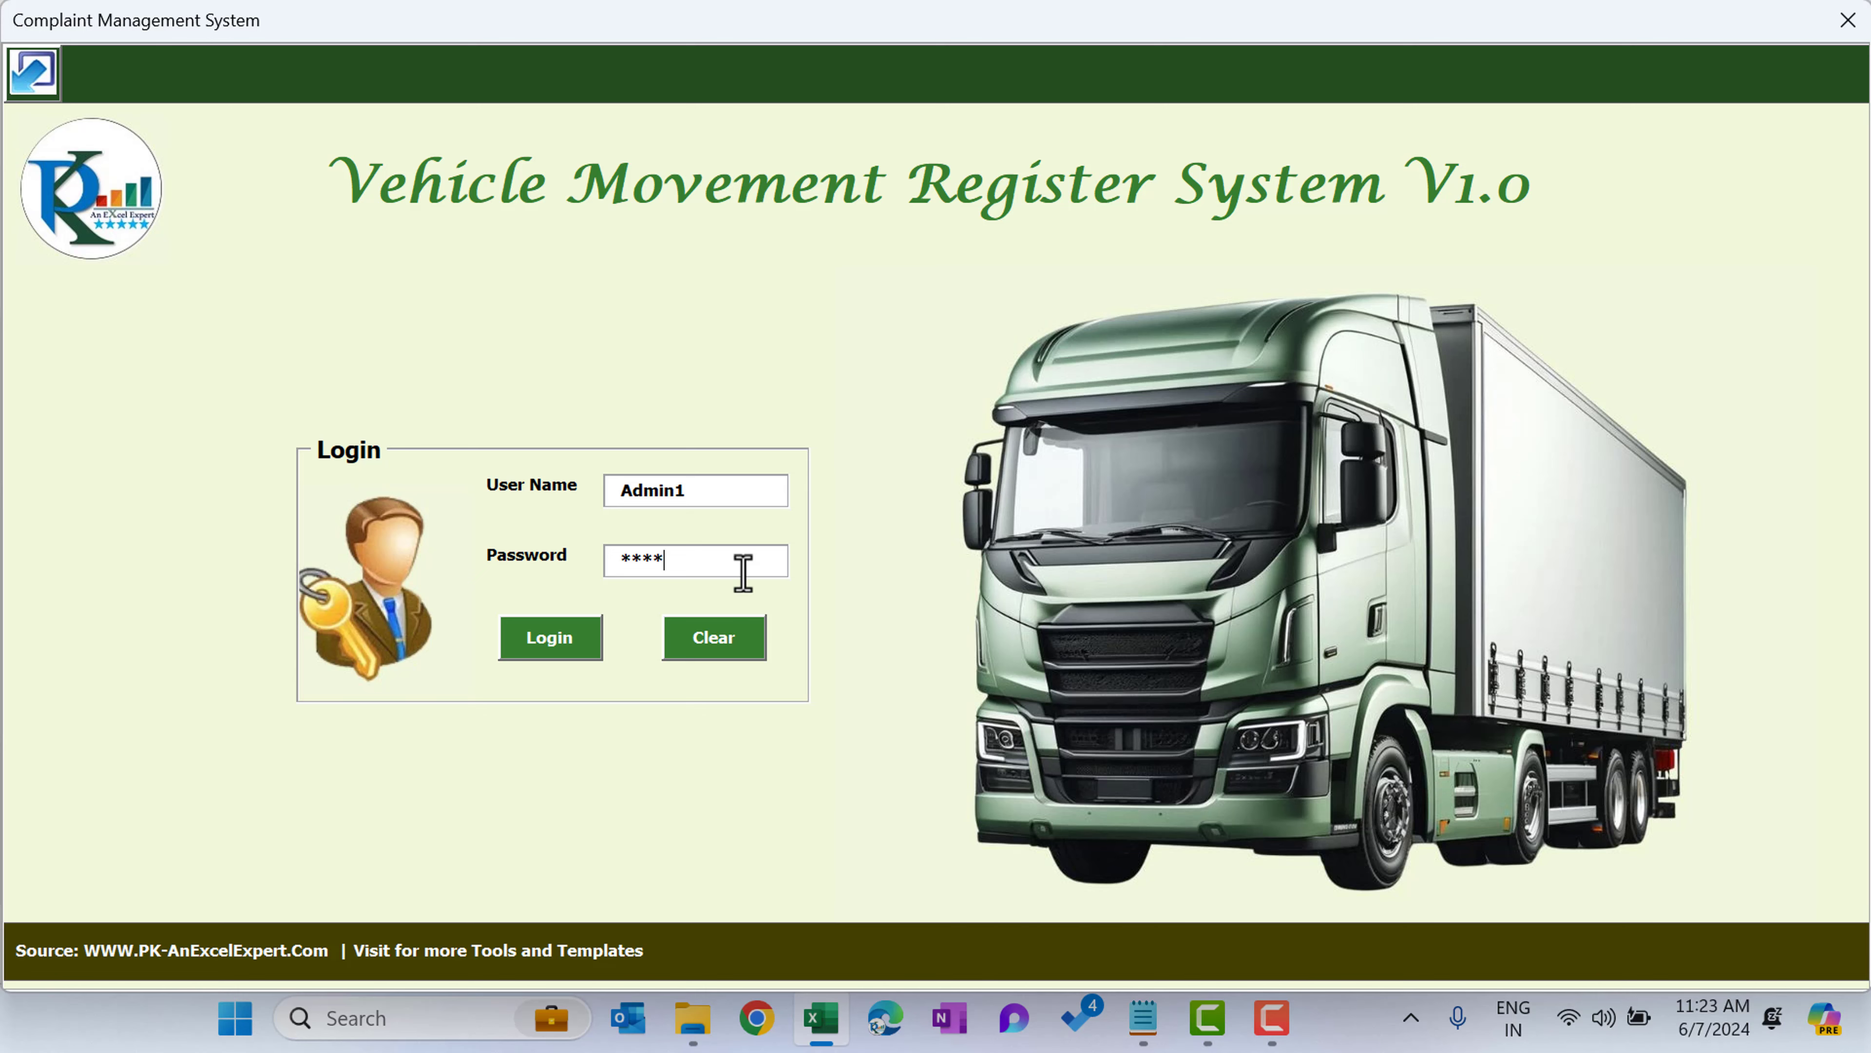
key(Return)
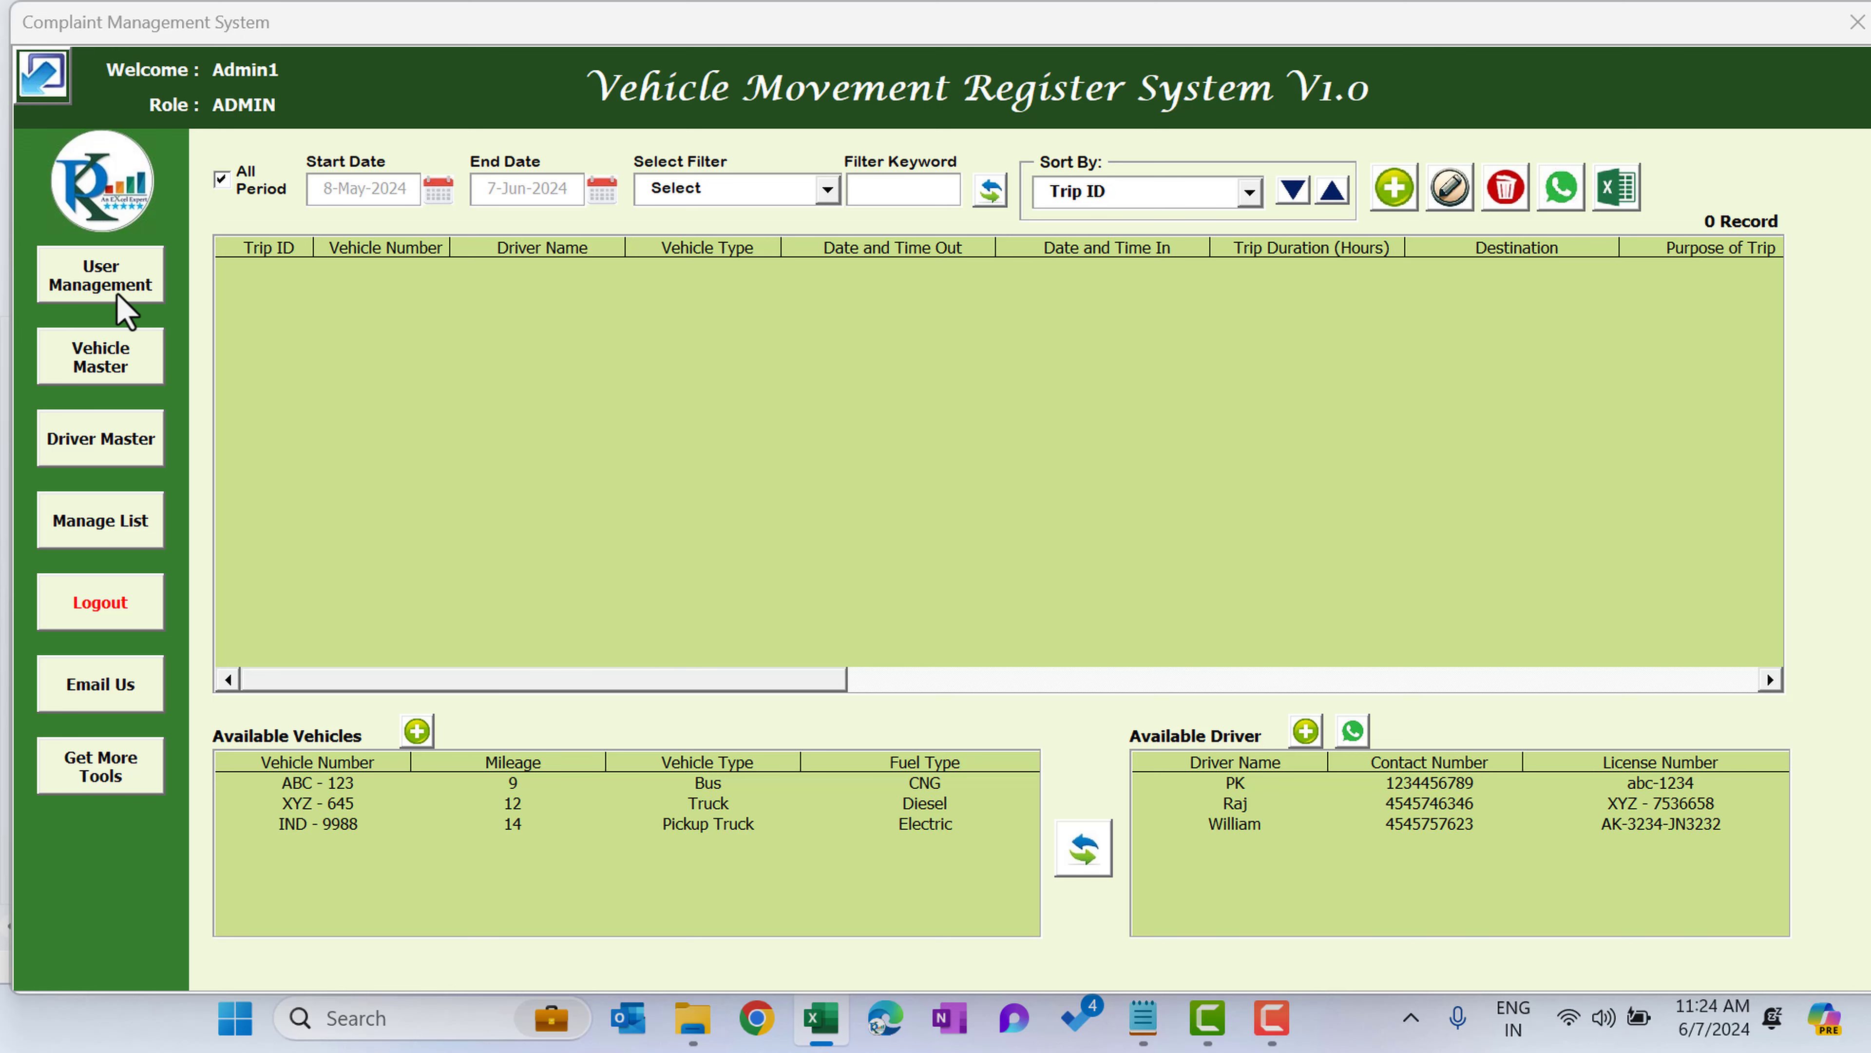
- Submit a new user name and password with the USER role in User Management, then close it
click(129, 295)
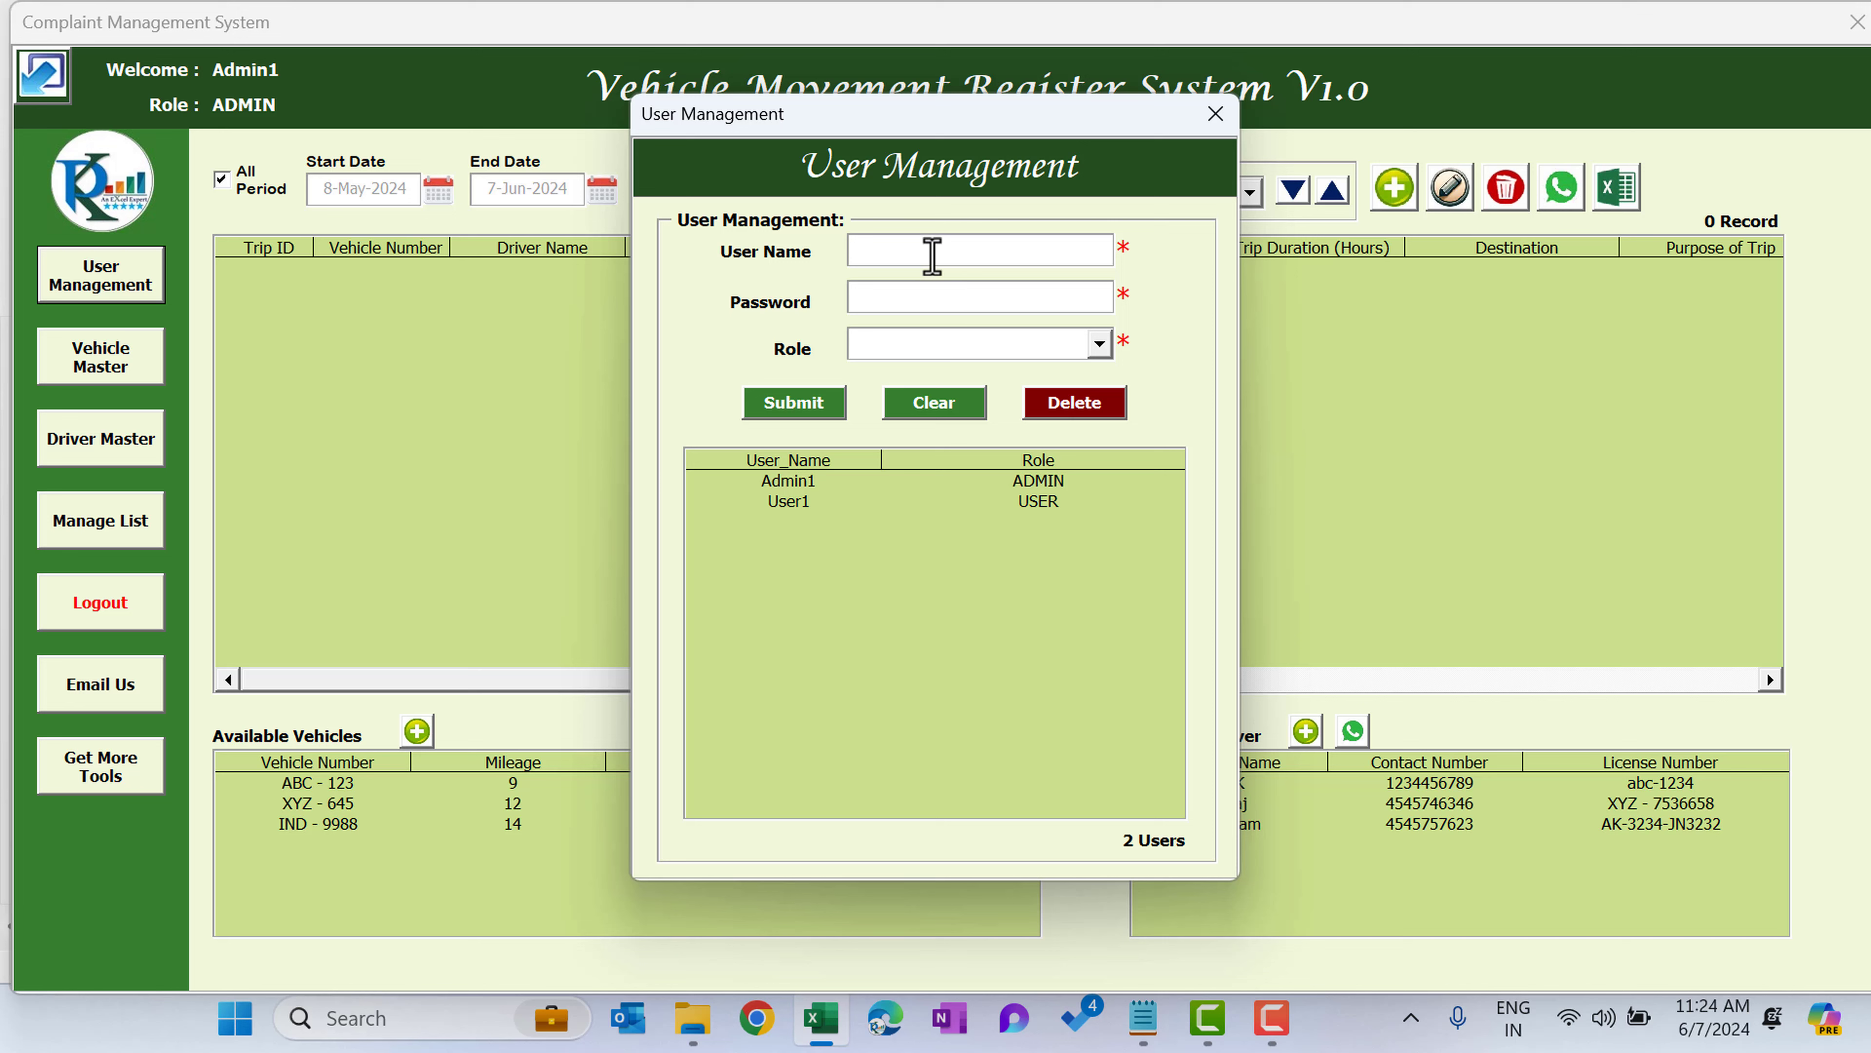
click(924, 300)
click(1099, 344)
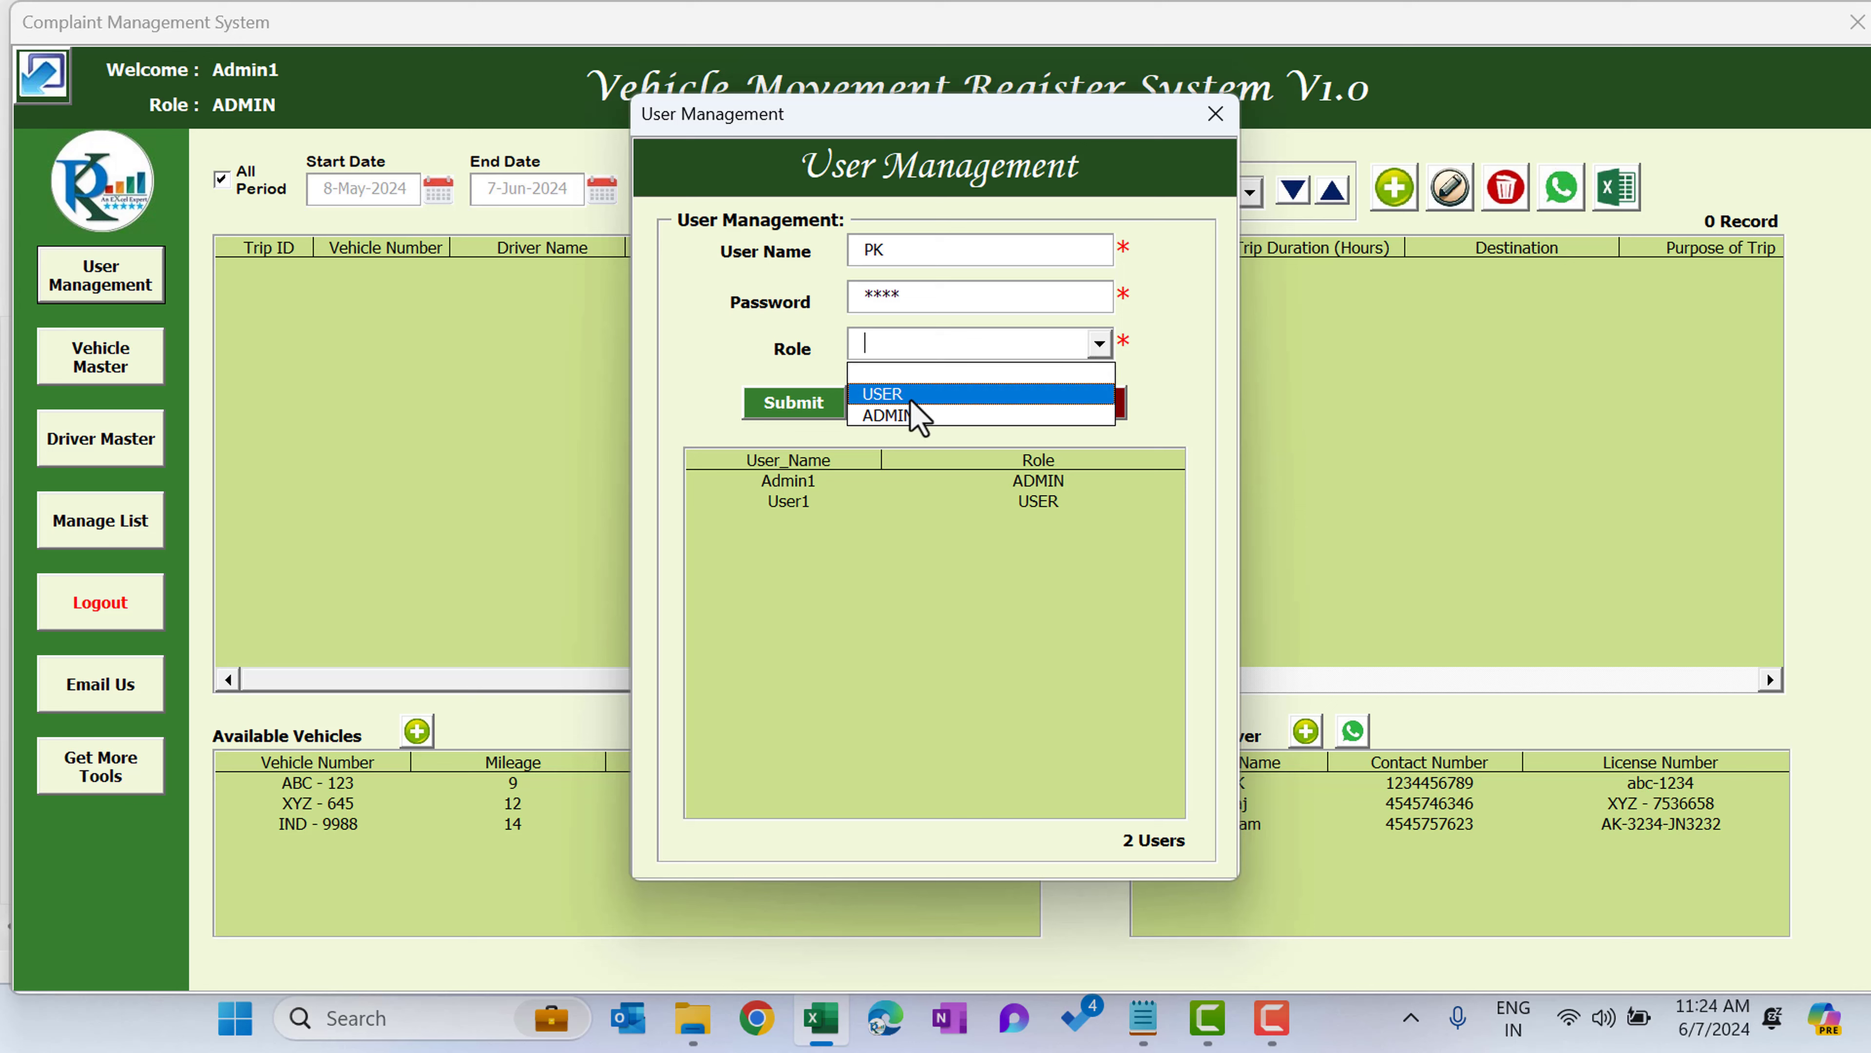
click(938, 399)
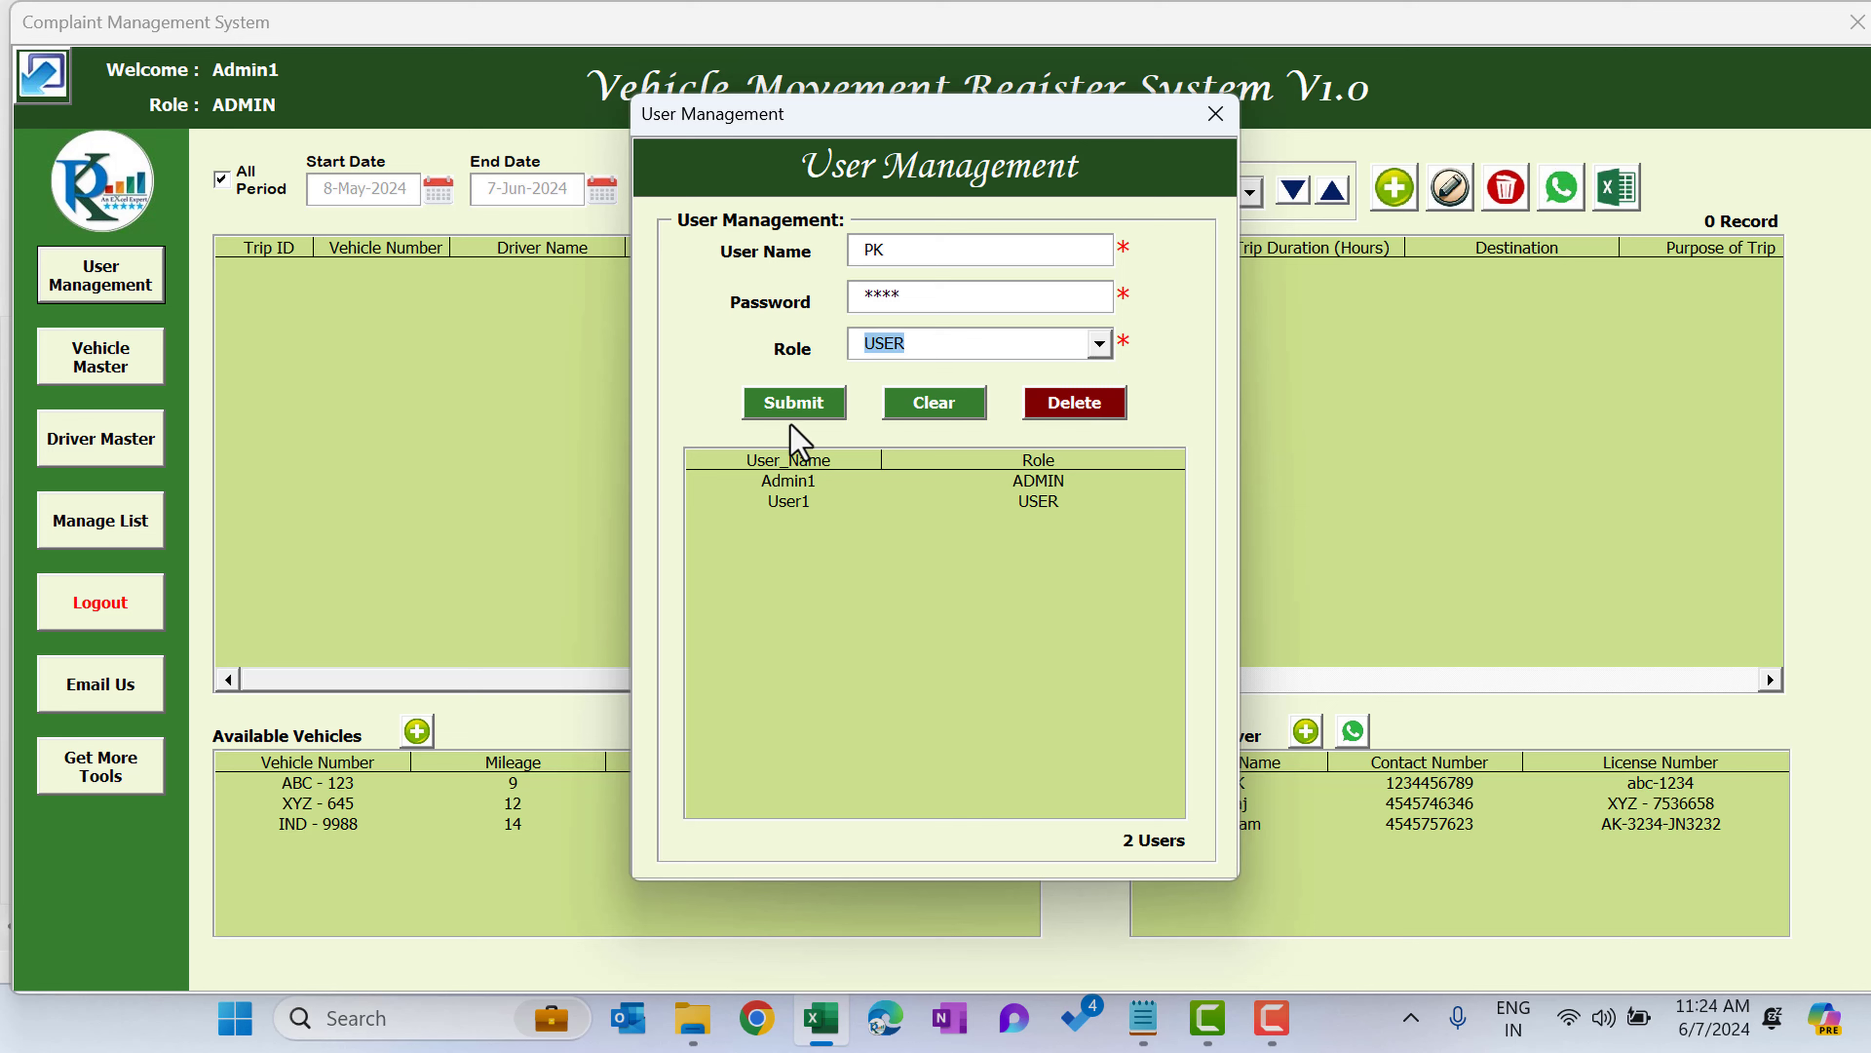
click(814, 410)
click(1041, 618)
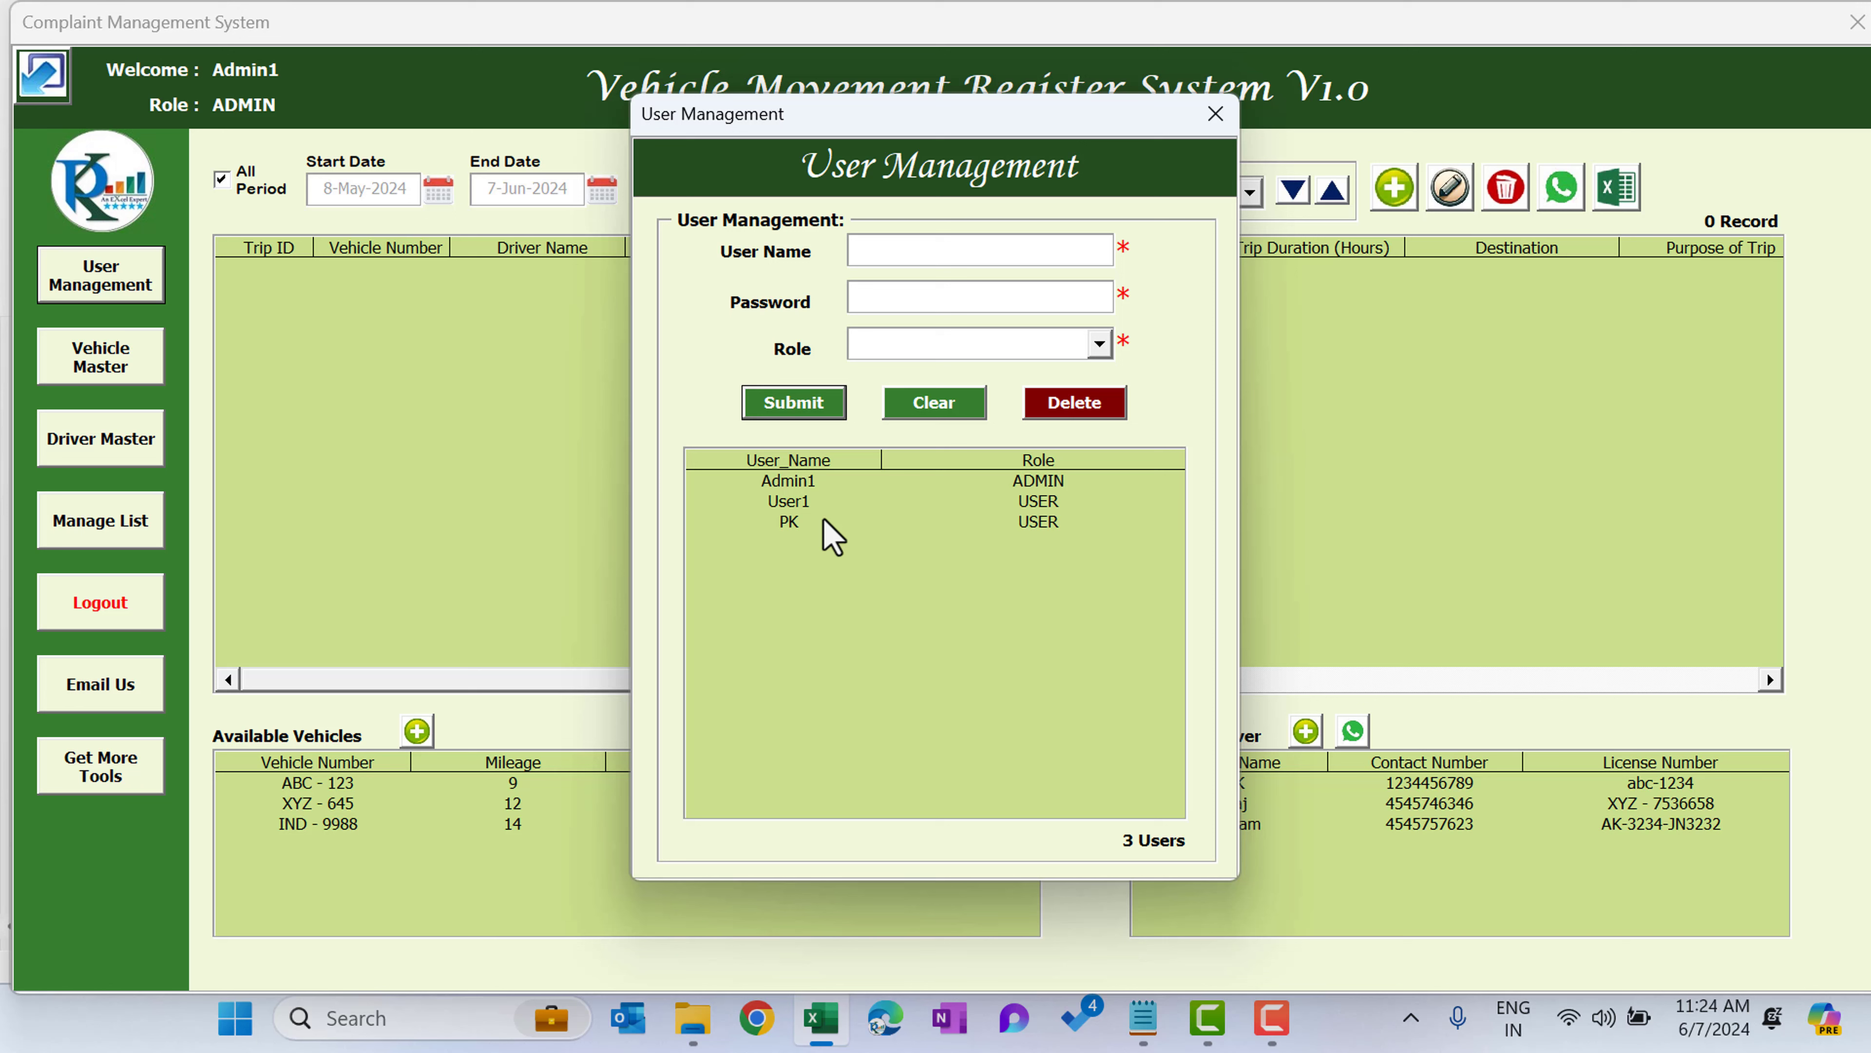
click(781, 524)
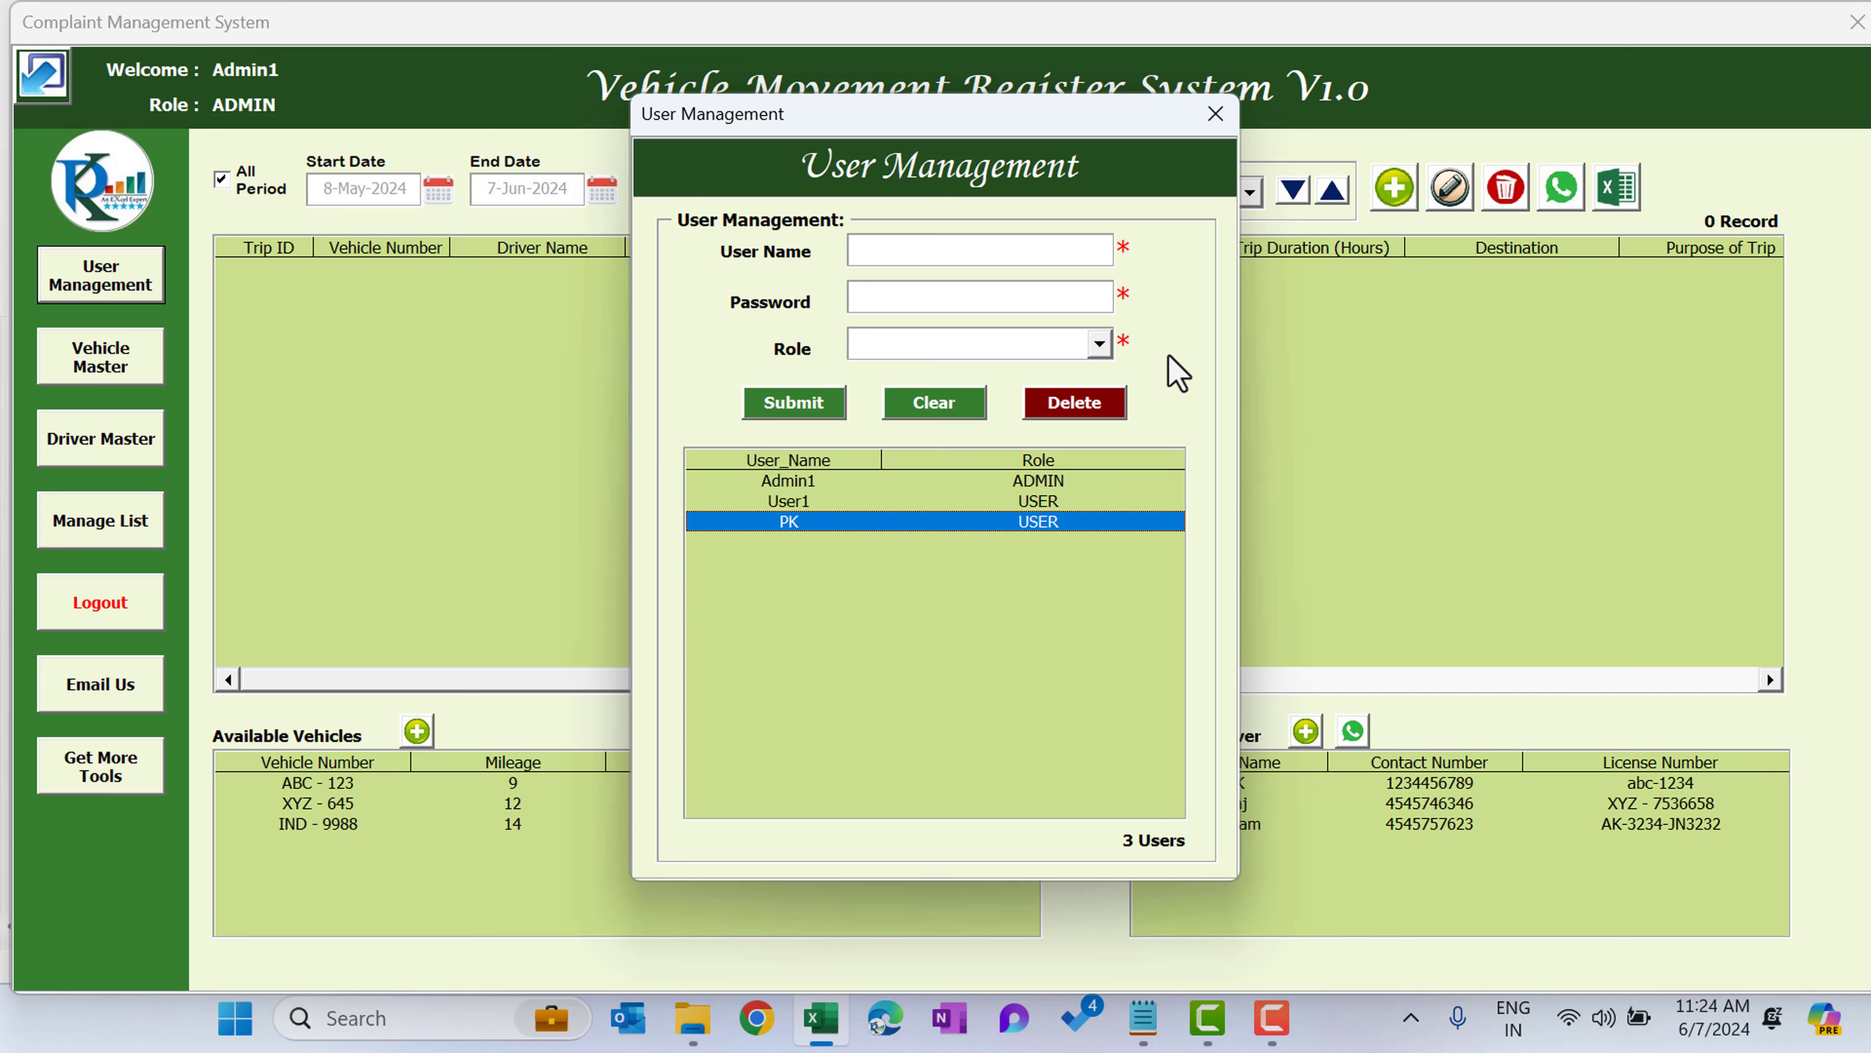
click(1215, 114)
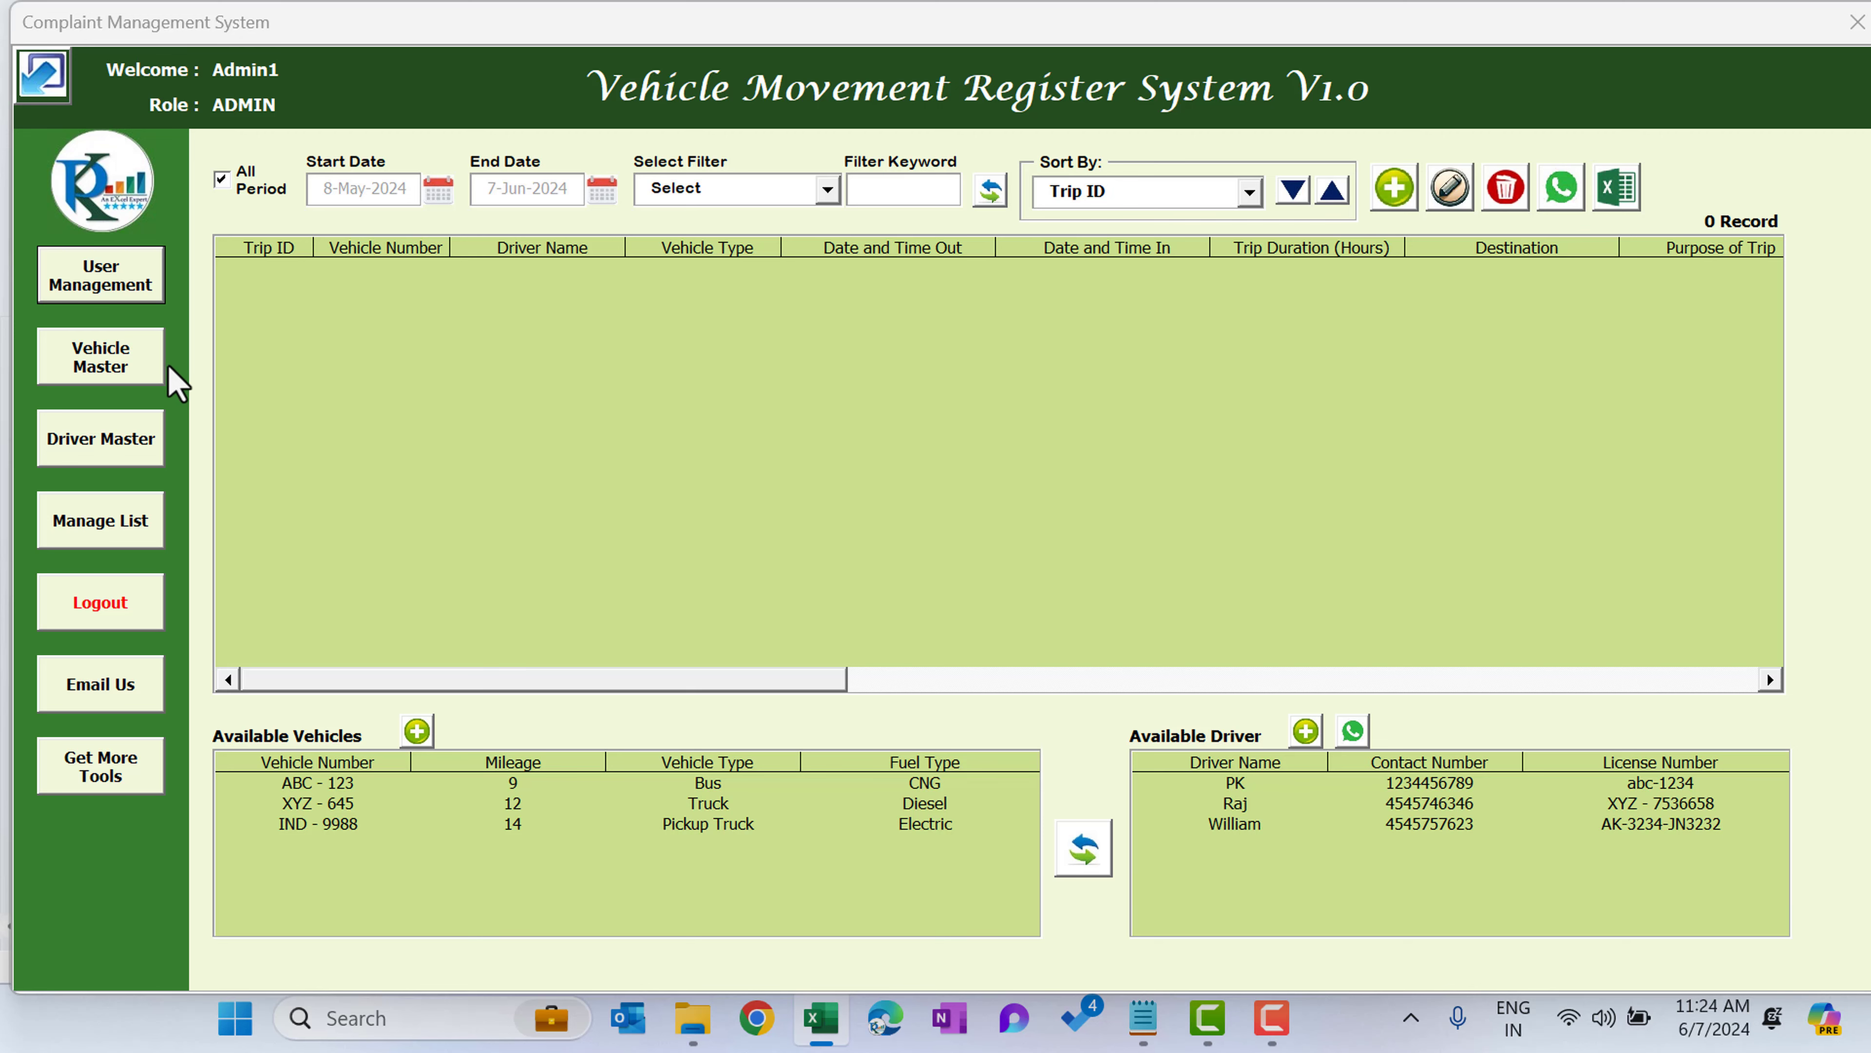
- In Vehicle Master, enter vehicle number AABB-1122 with mileage 20
click(155, 373)
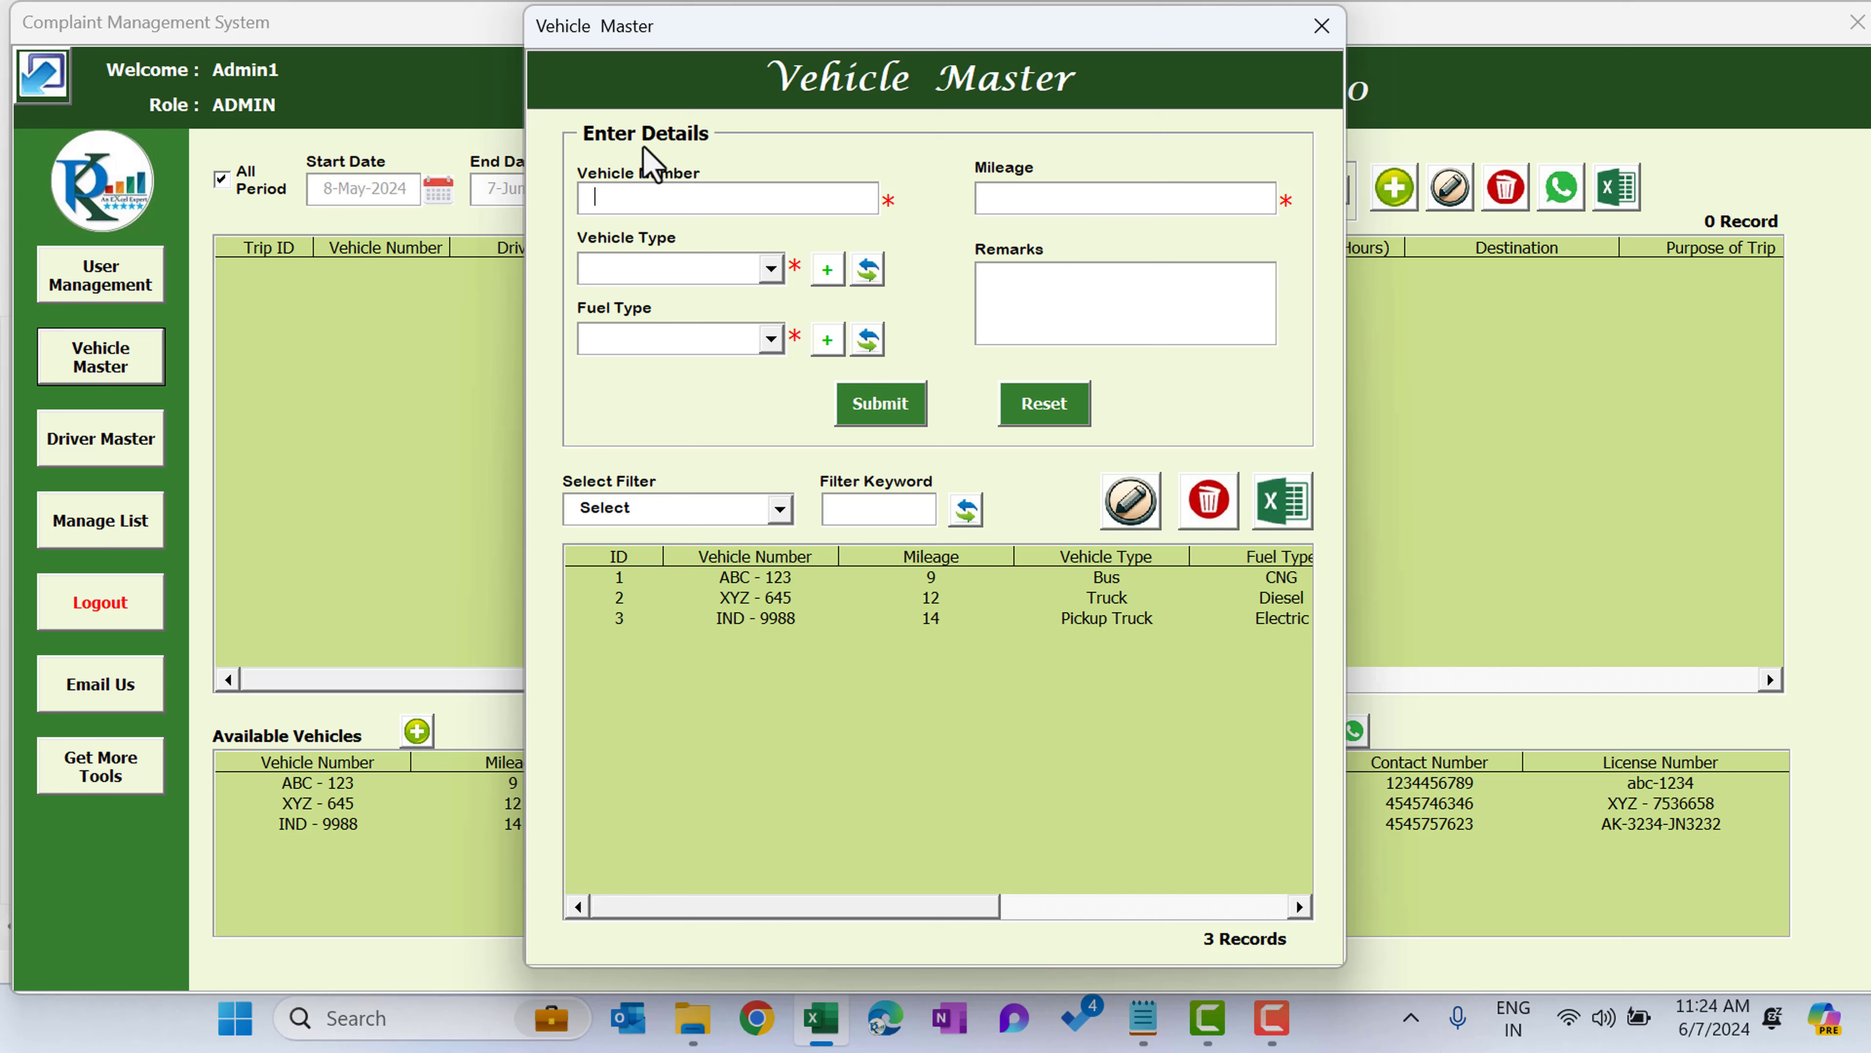
click(773, 598)
click(775, 620)
click(777, 599)
click(781, 619)
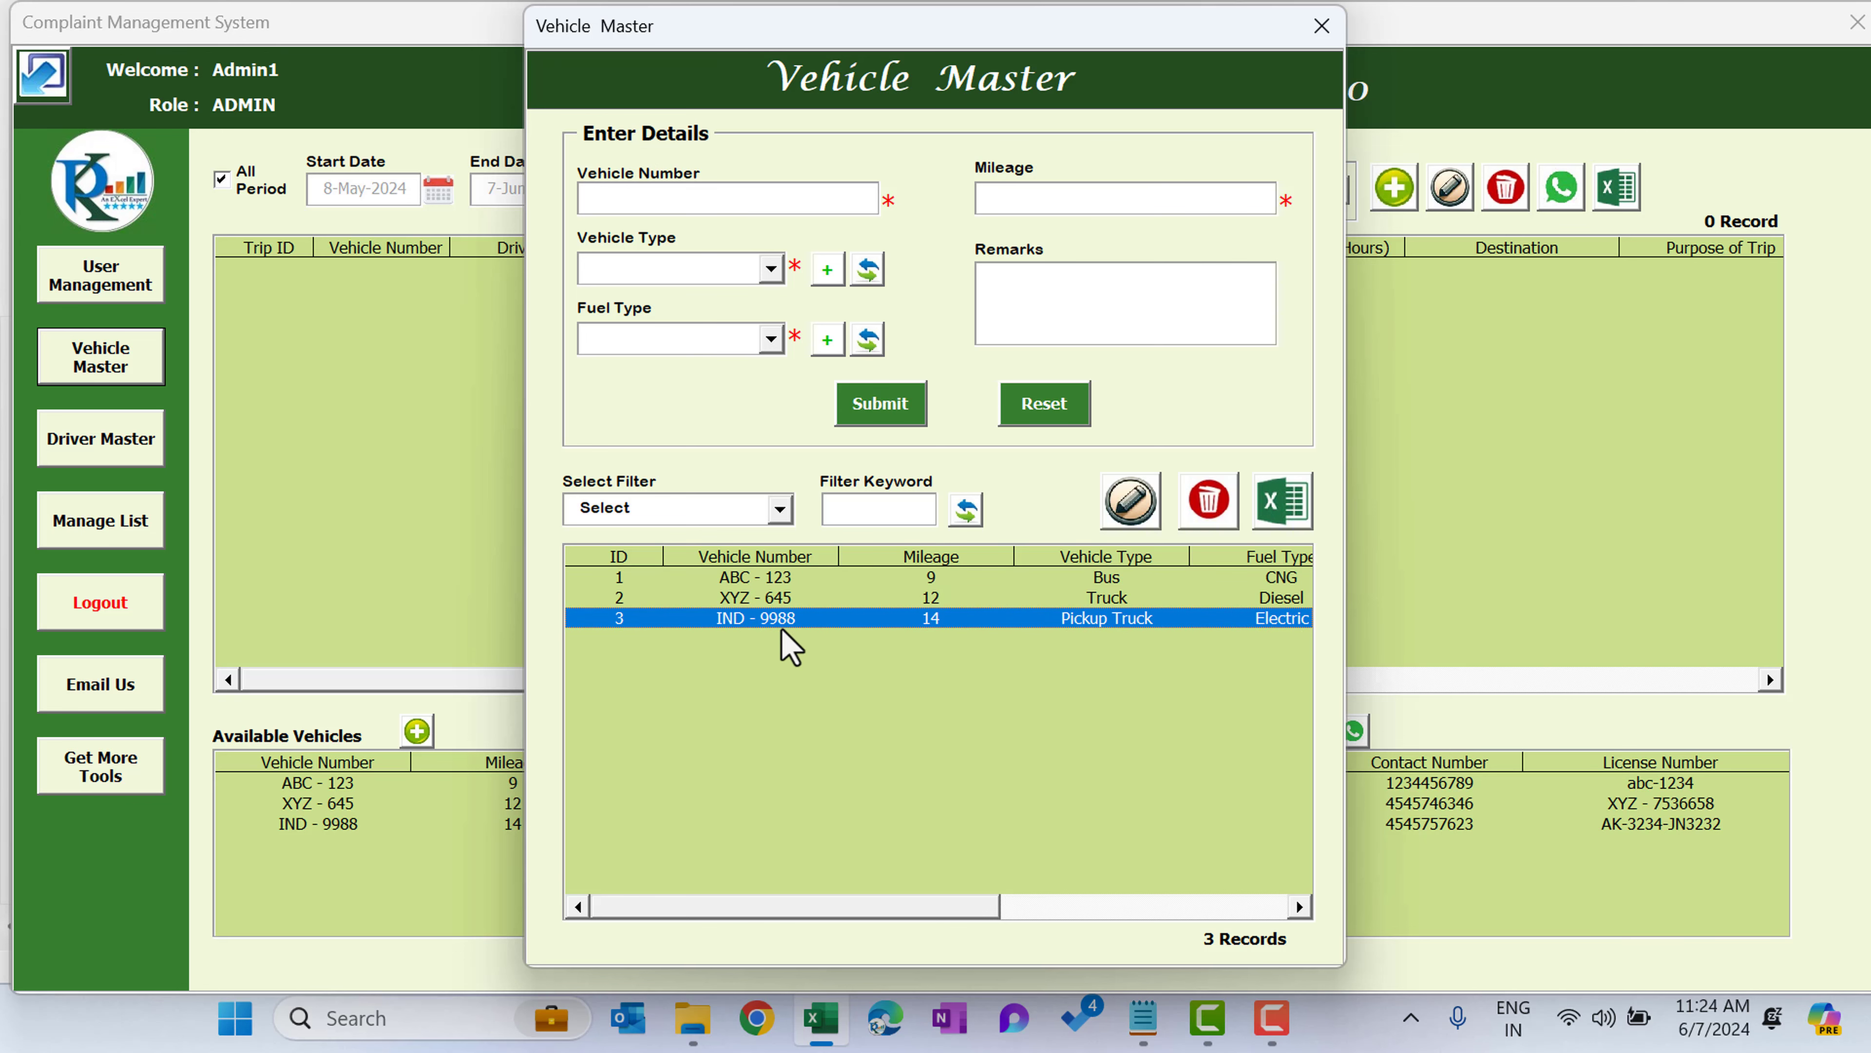
click(781, 579)
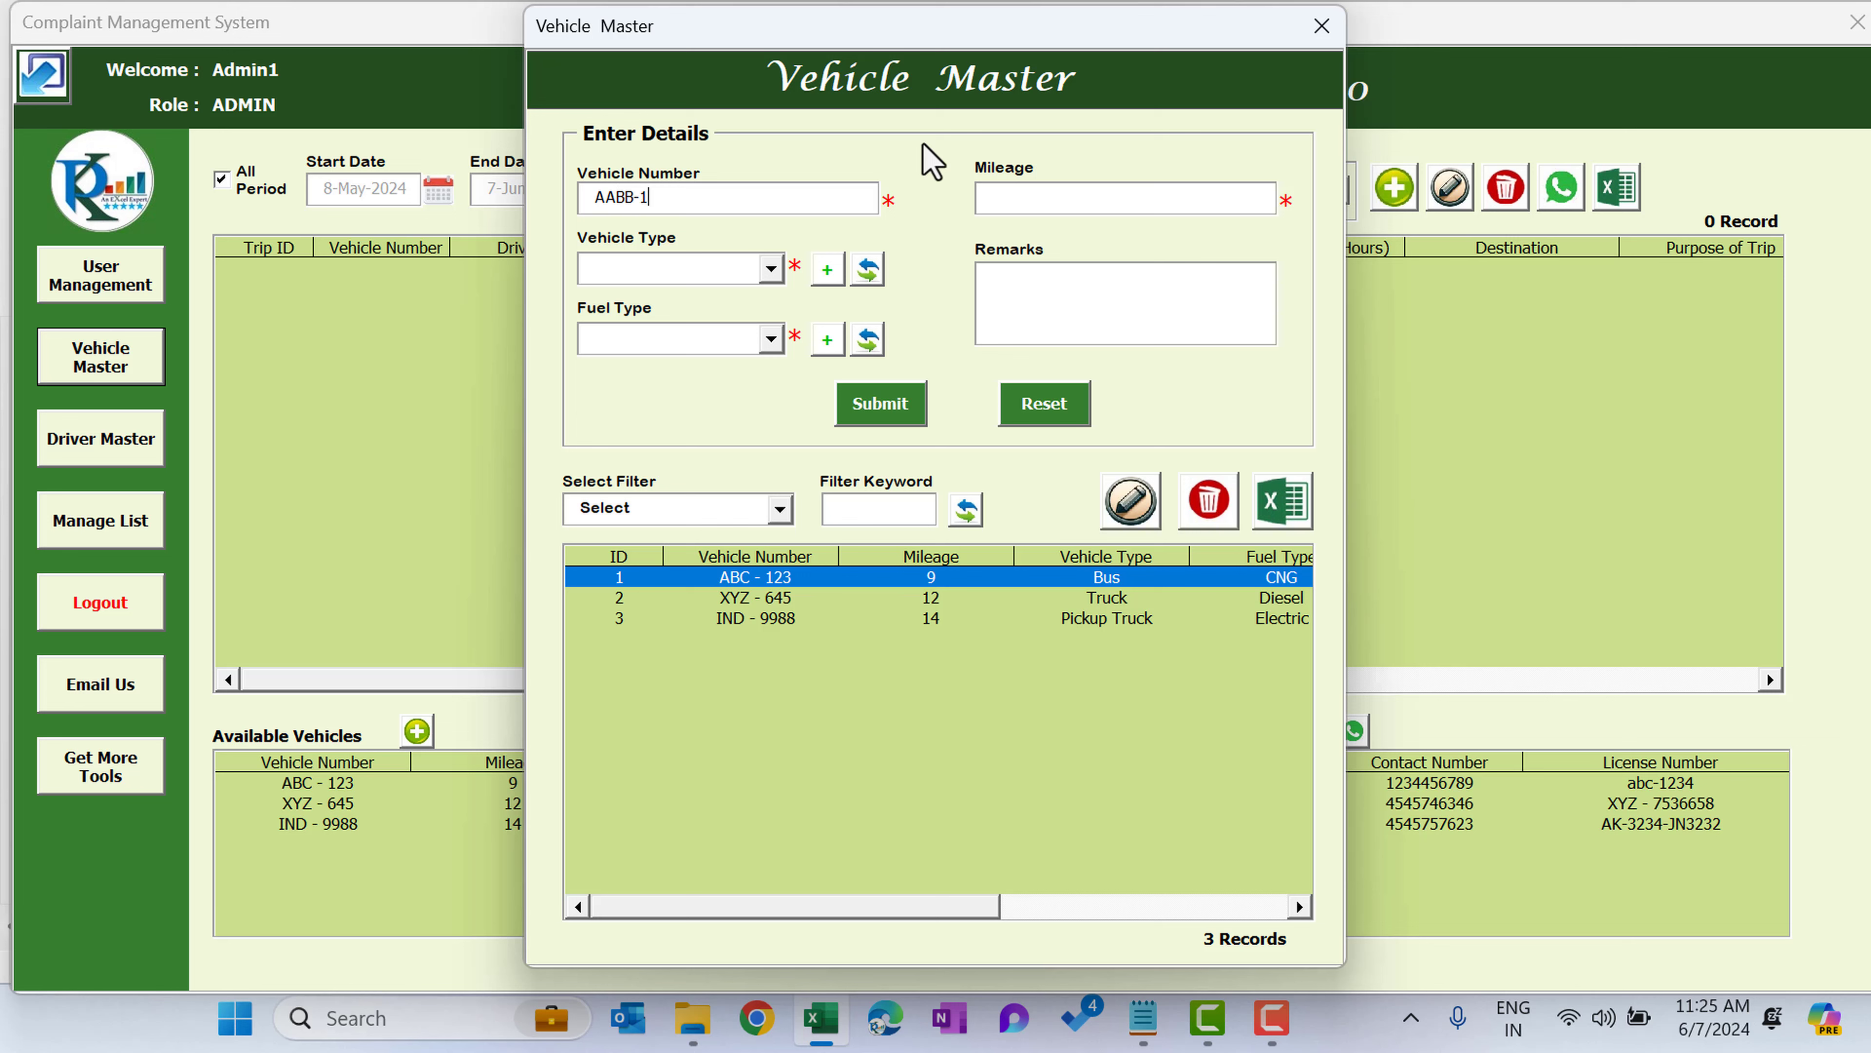
click(1048, 196)
- Choose Truck as the vehicle type and bring up the editable Vehicle Type list
click(711, 272)
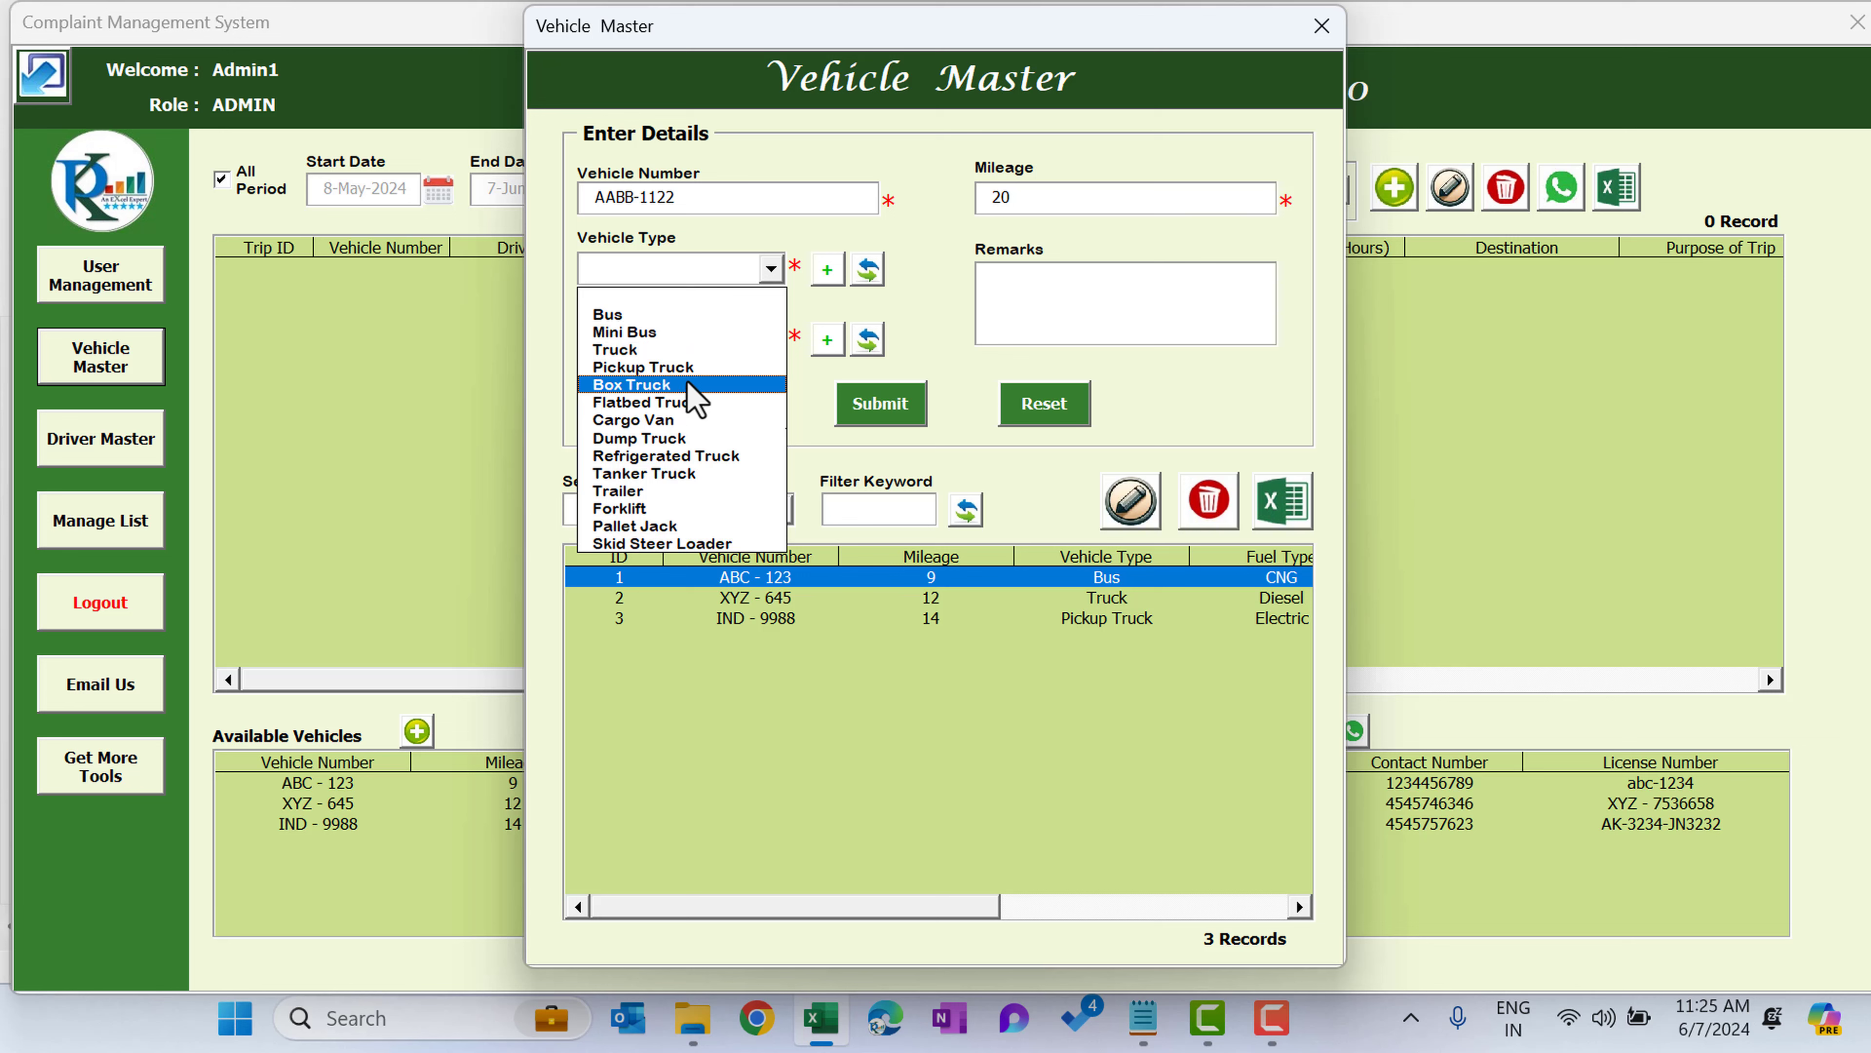
click(667, 353)
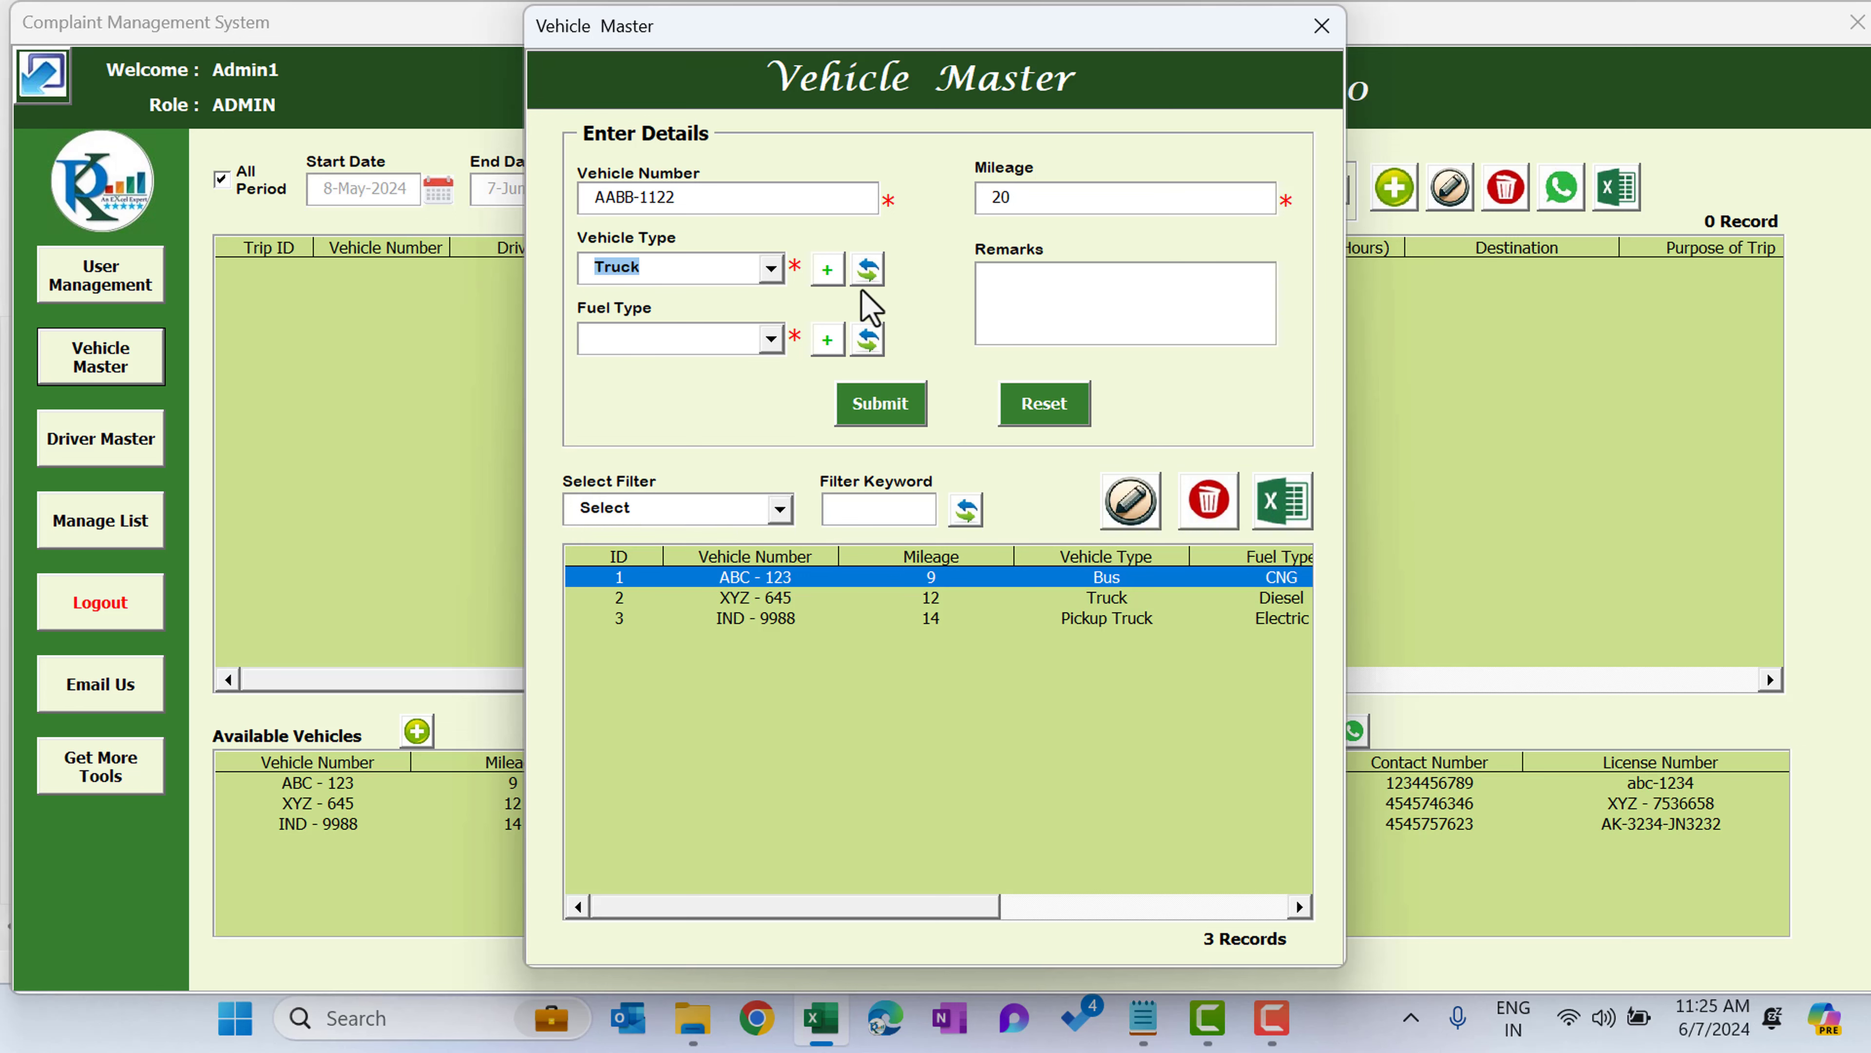
click(766, 279)
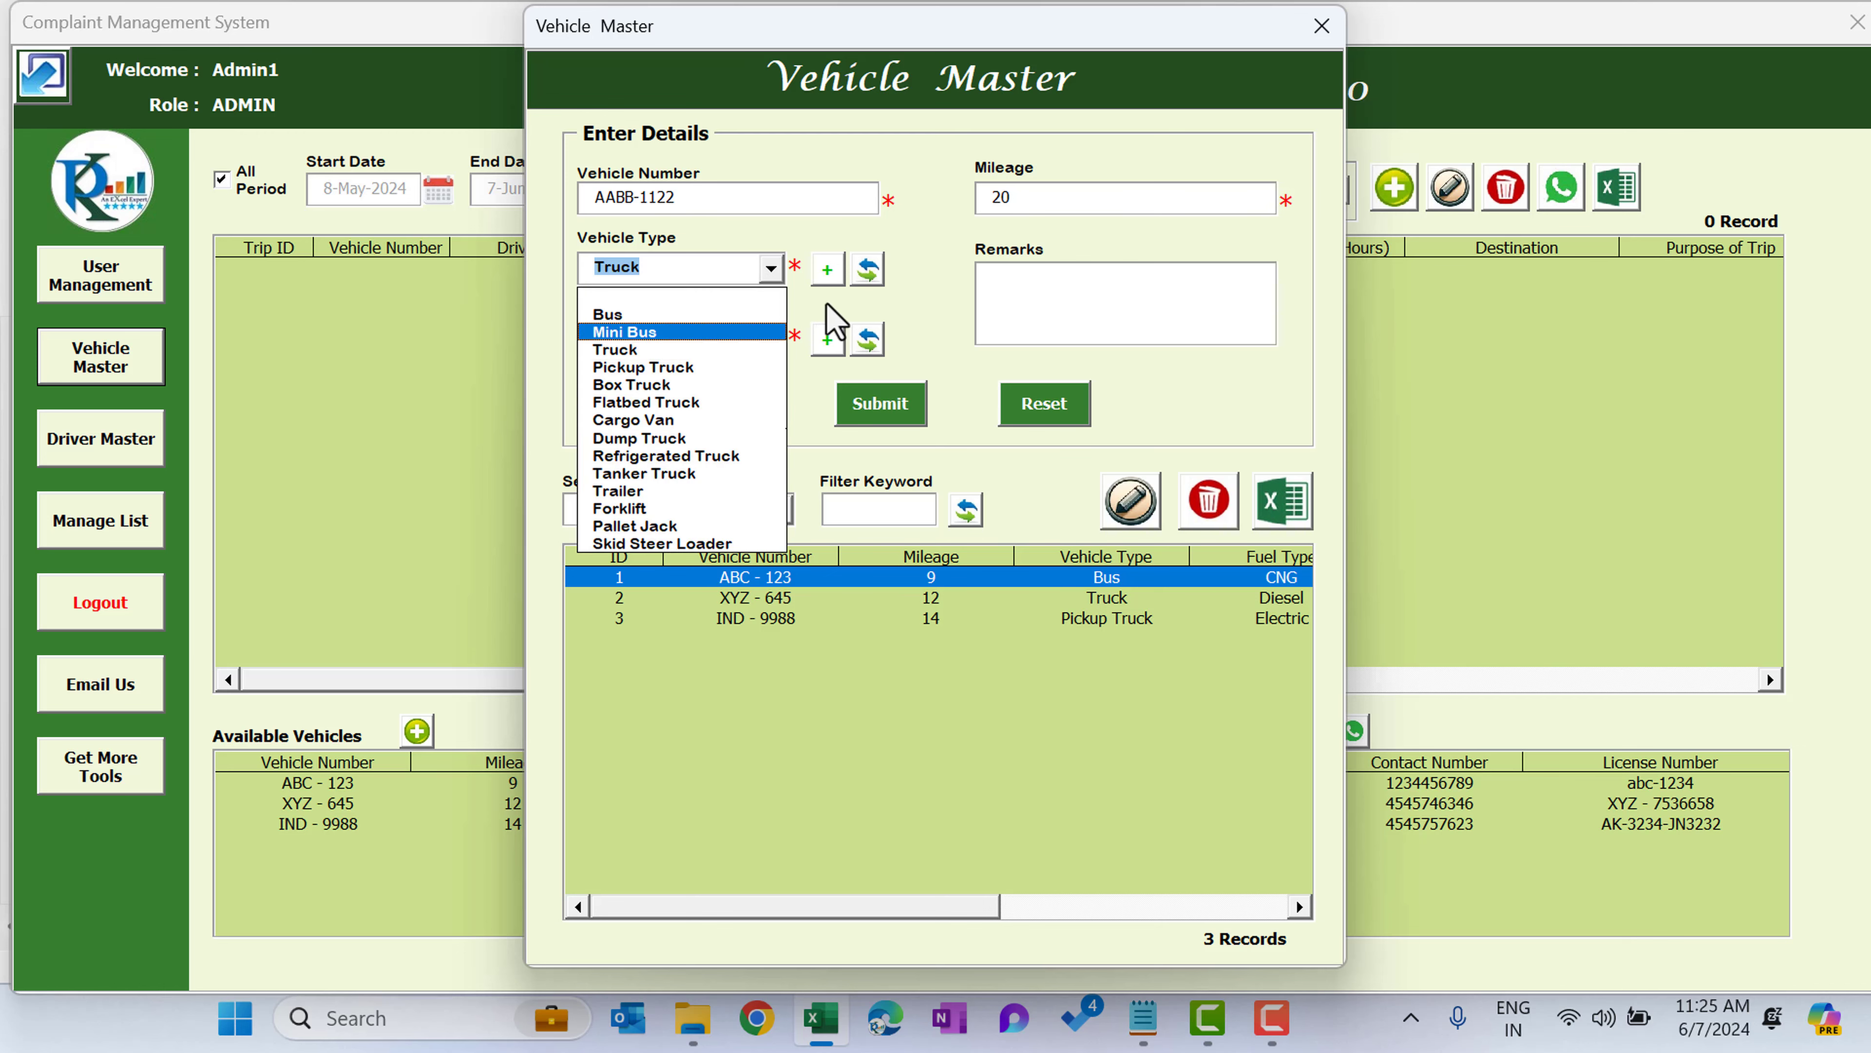
click(840, 319)
click(825, 278)
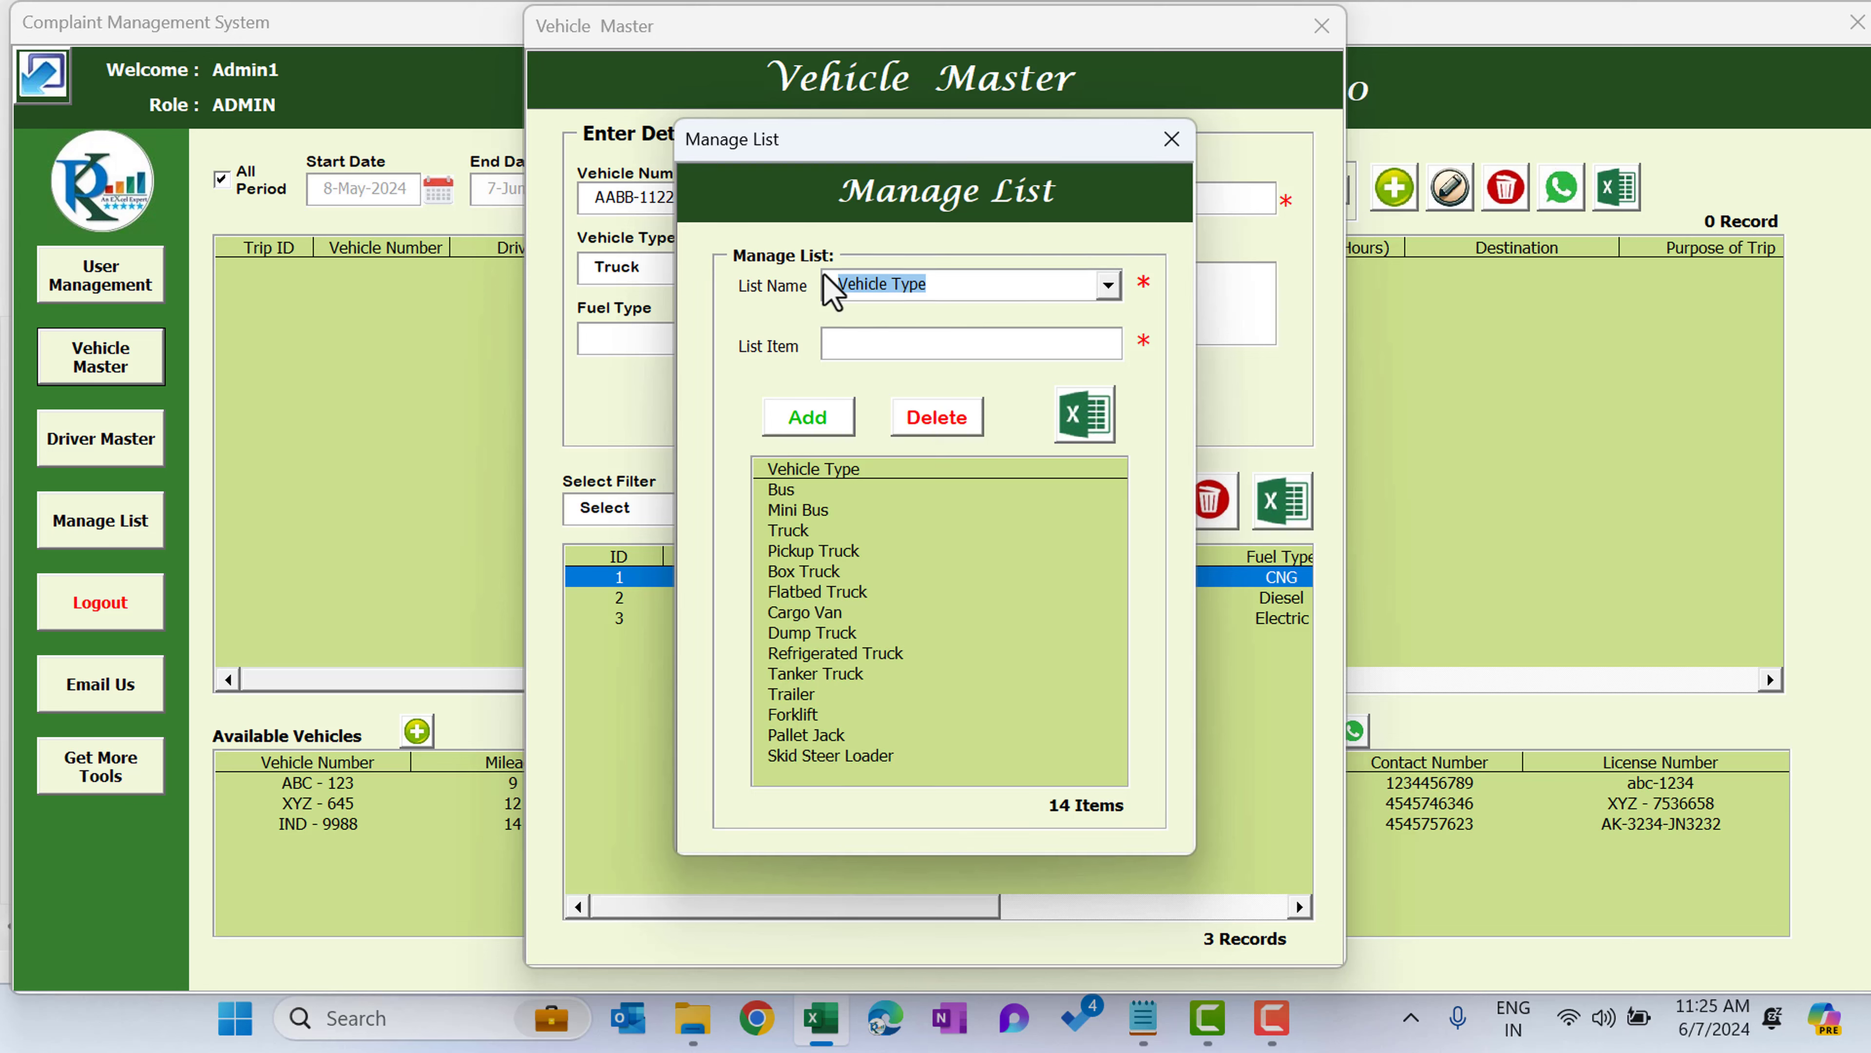
- Close the Vehicle Type list manager without changes, keeping Truck as the vehicle type
click(883, 345)
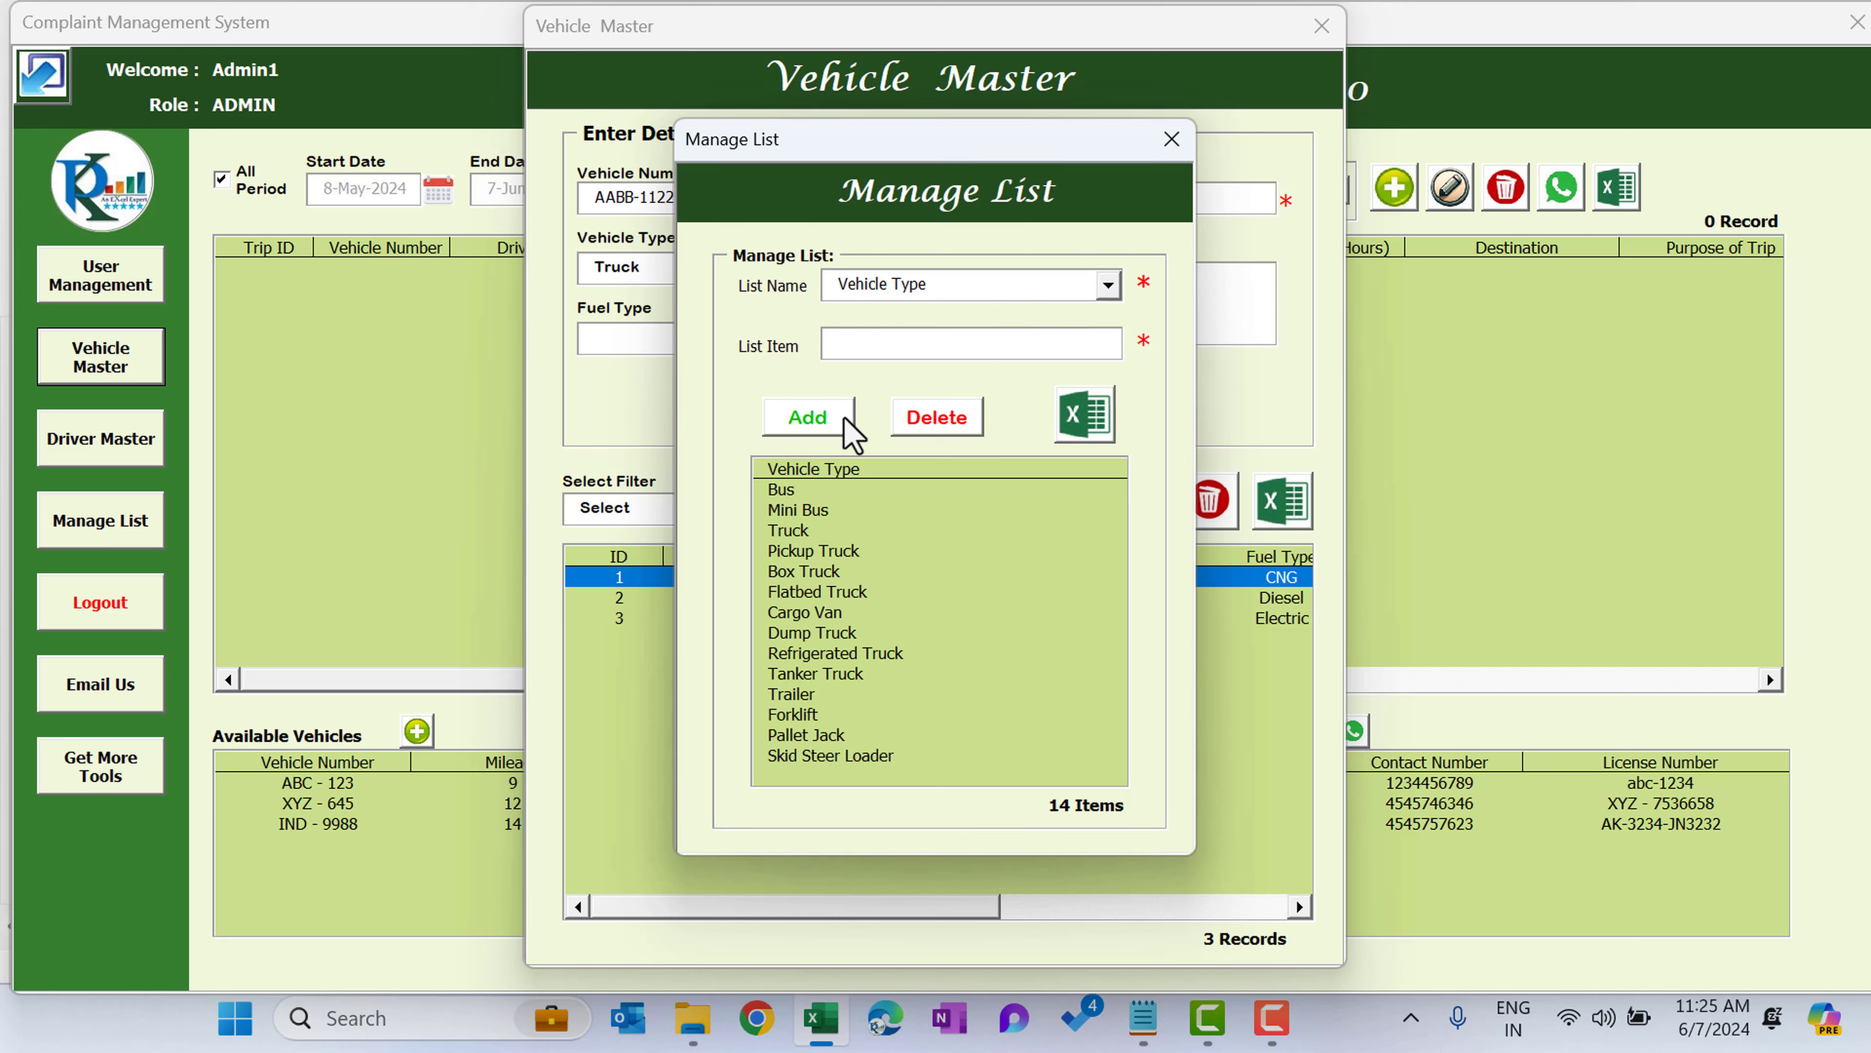
click(1172, 138)
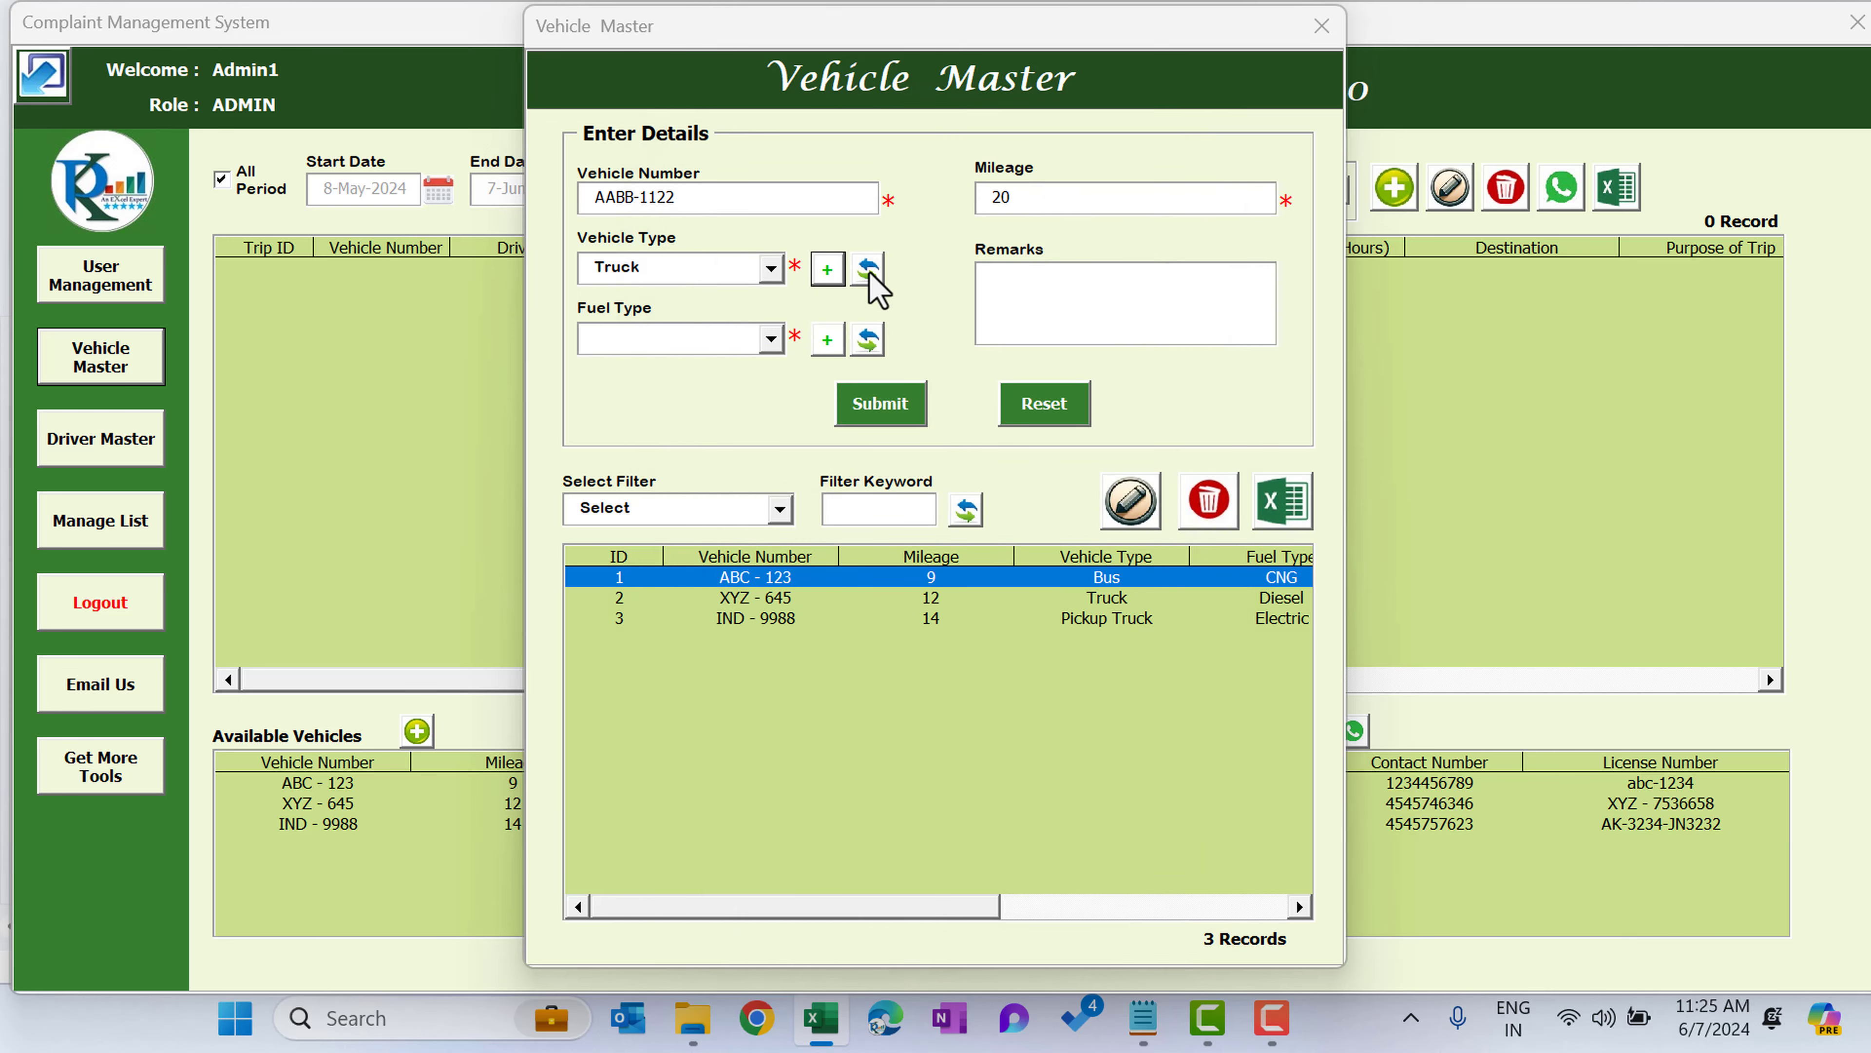
click(771, 268)
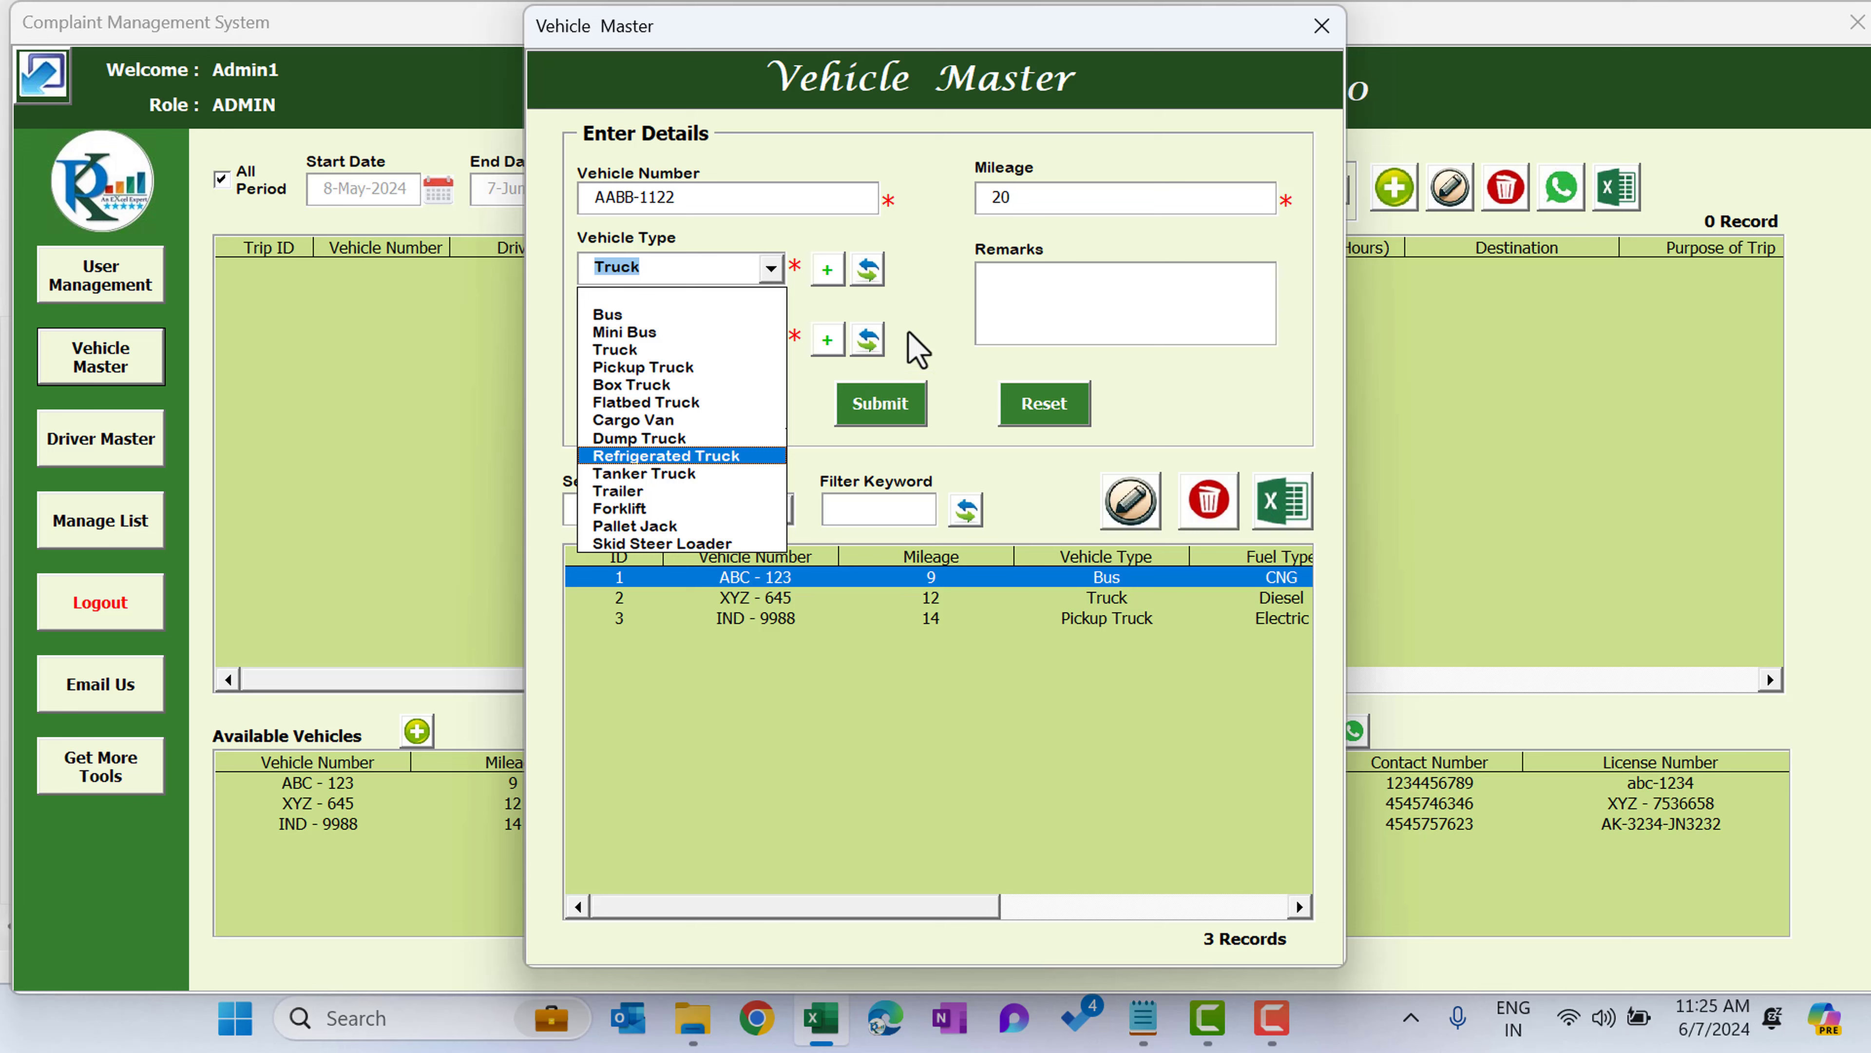
click(935, 307)
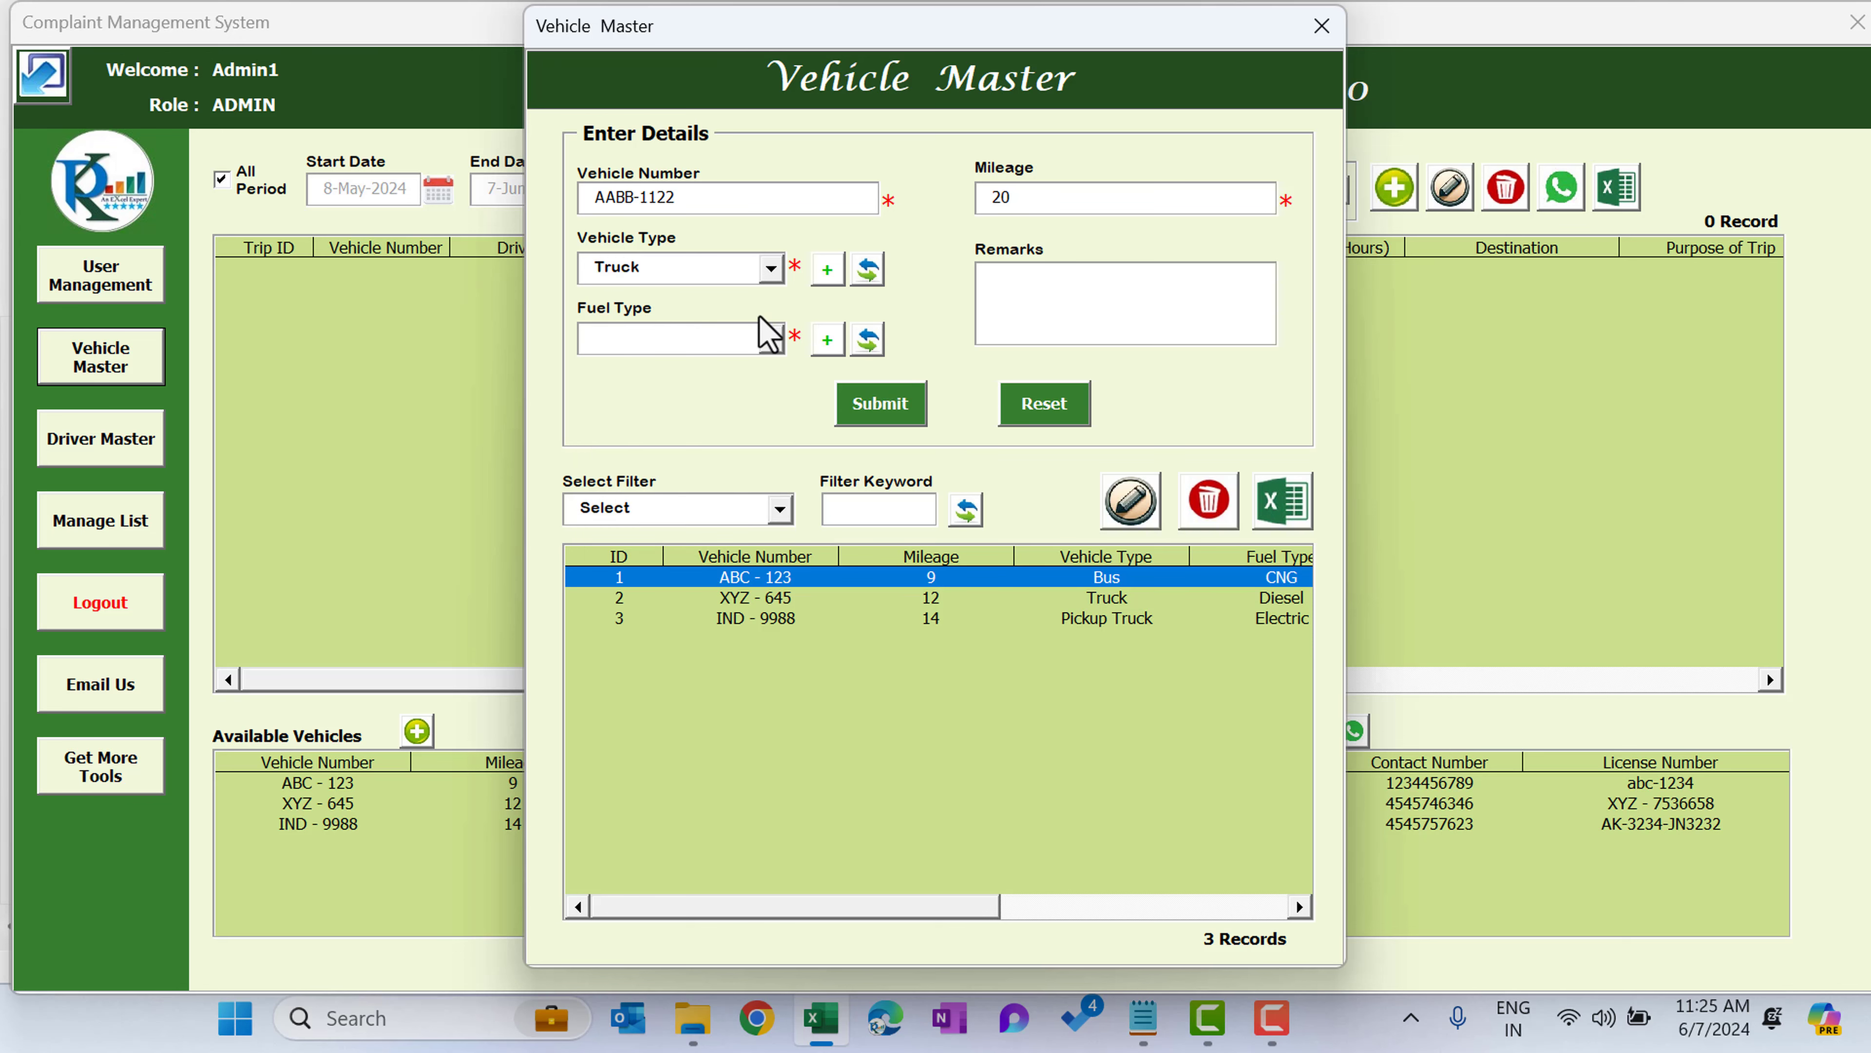
- Set fuel type Diesel and remark '18 Ton Cap...', then save the AABB-1122 record
click(769, 339)
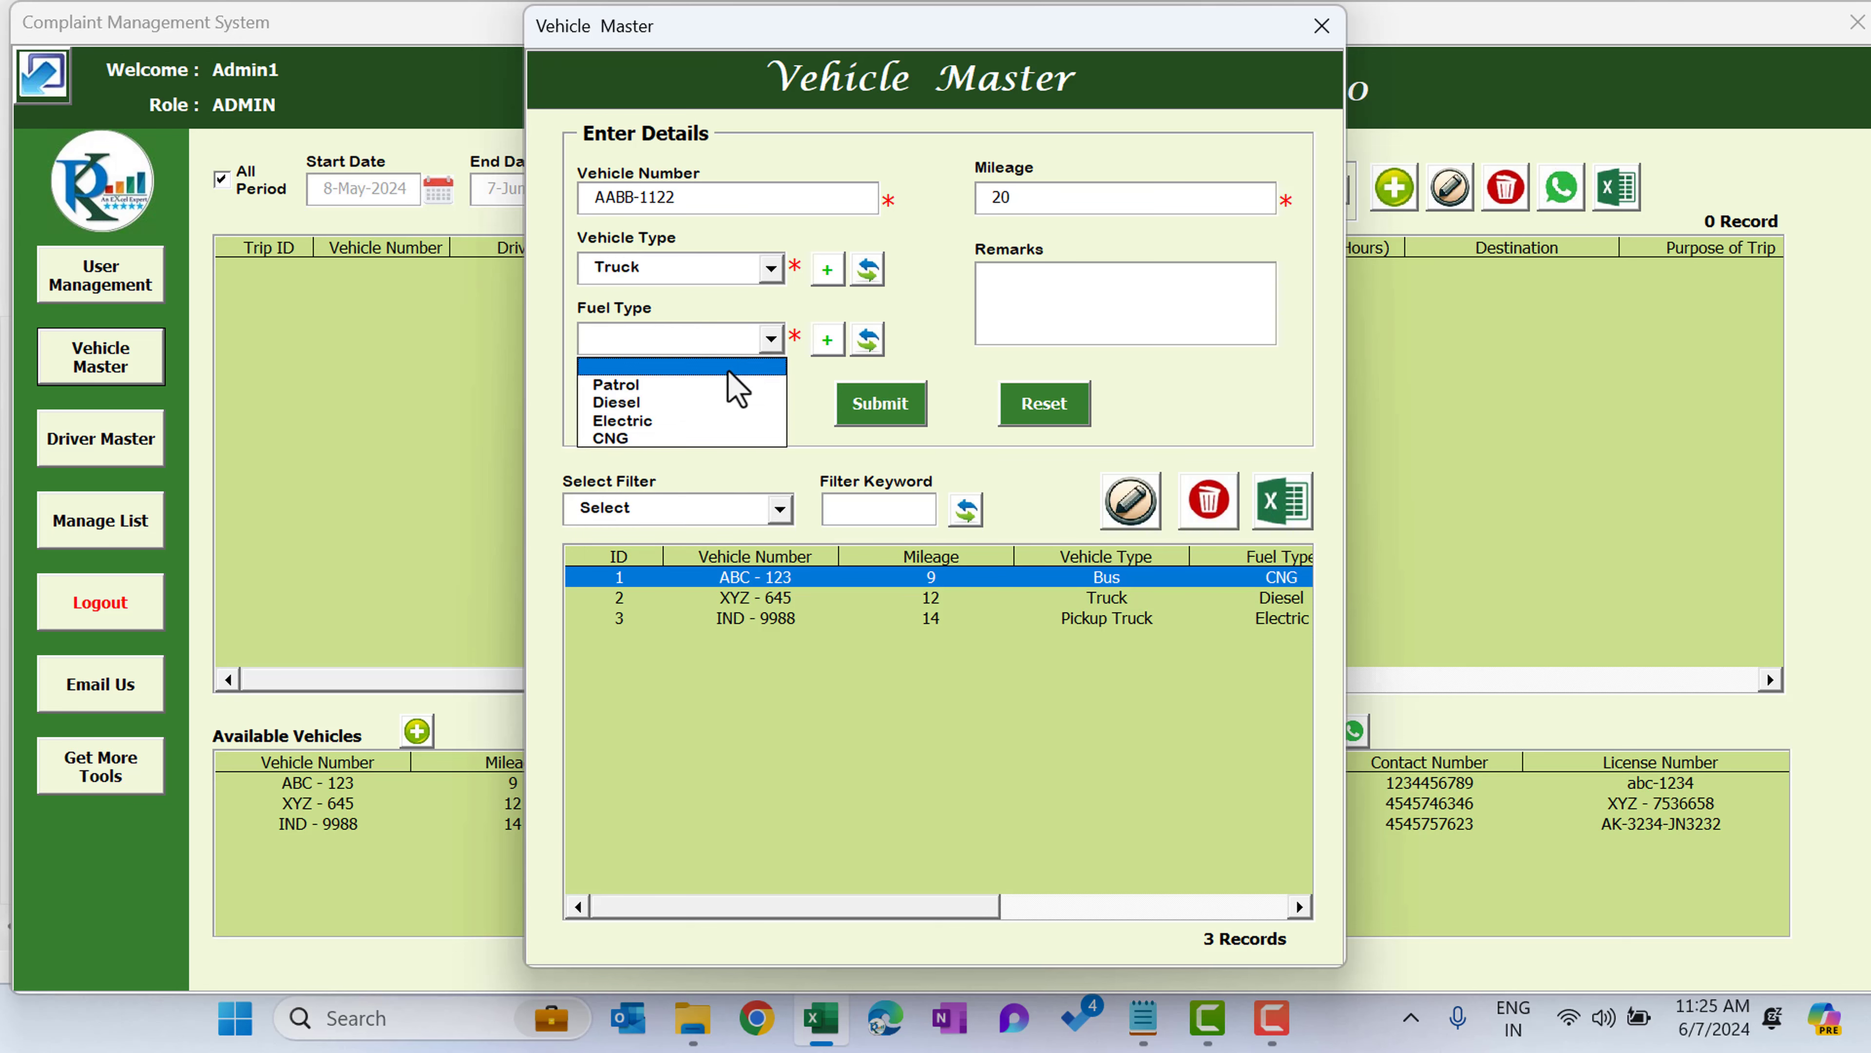
click(688, 407)
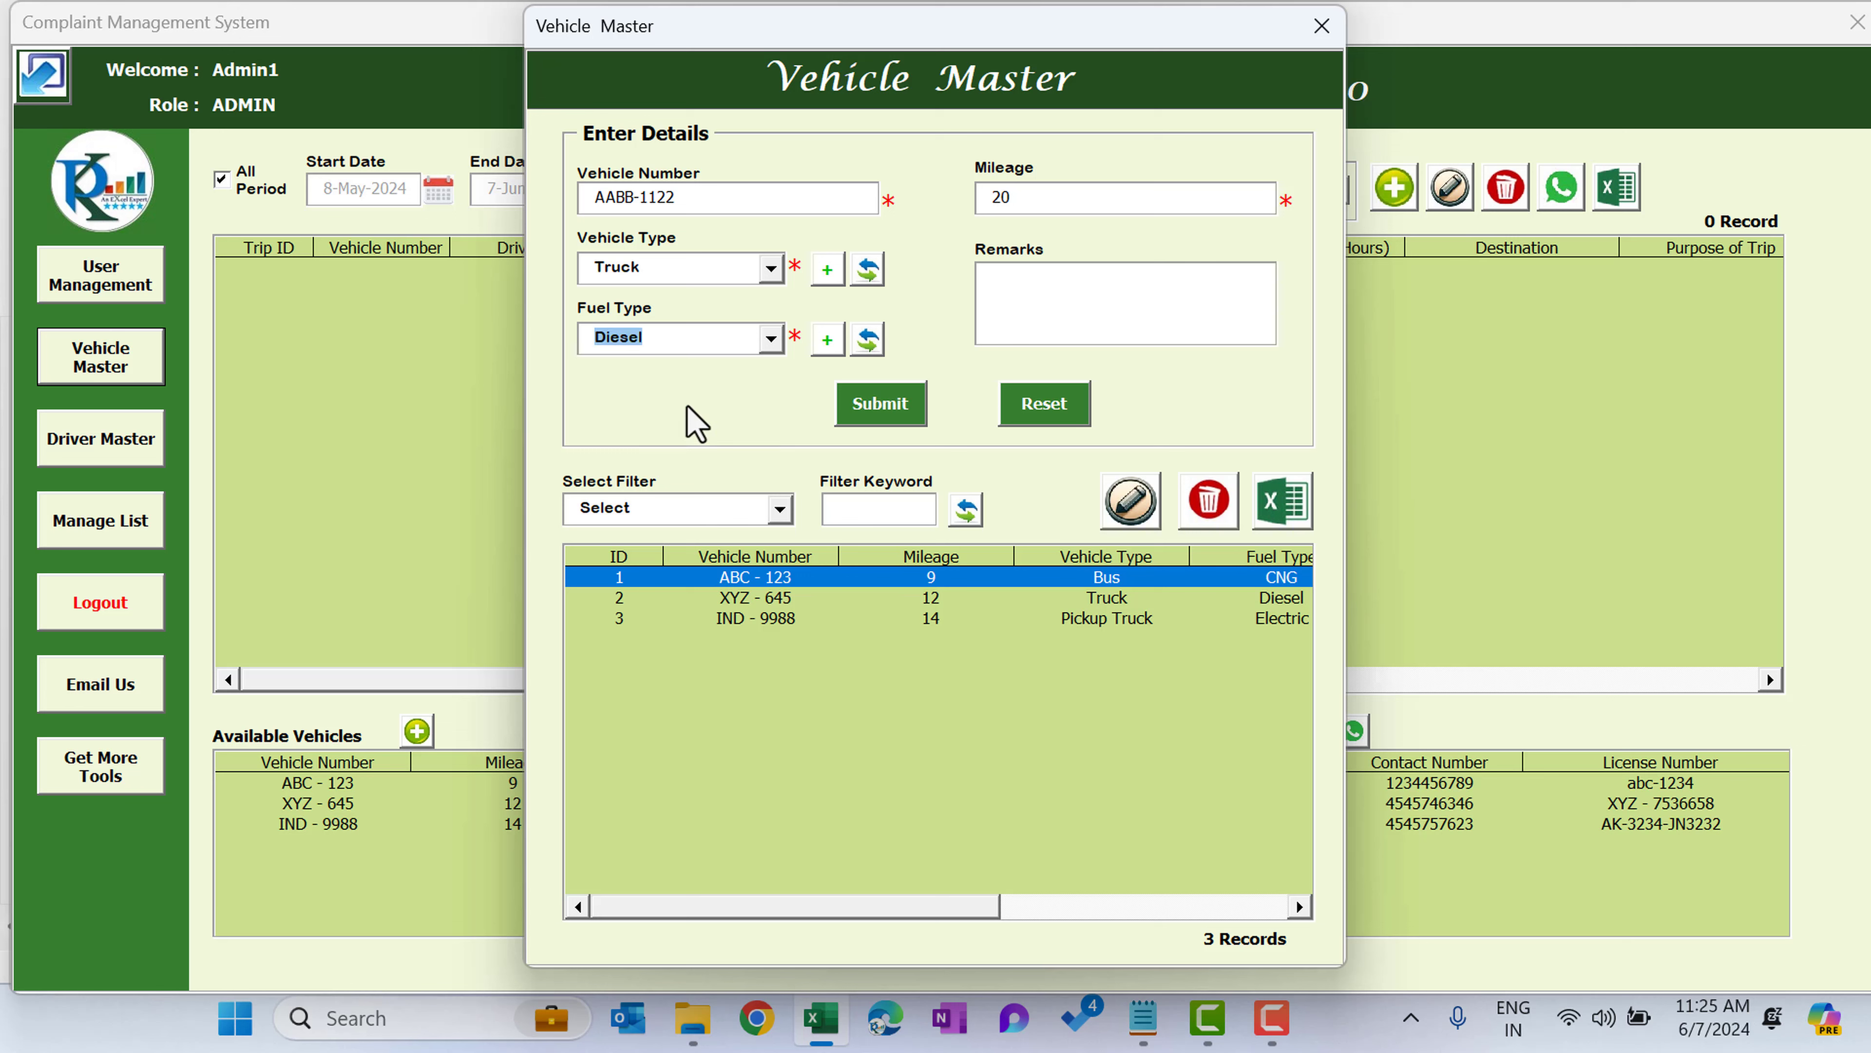
click(1046, 285)
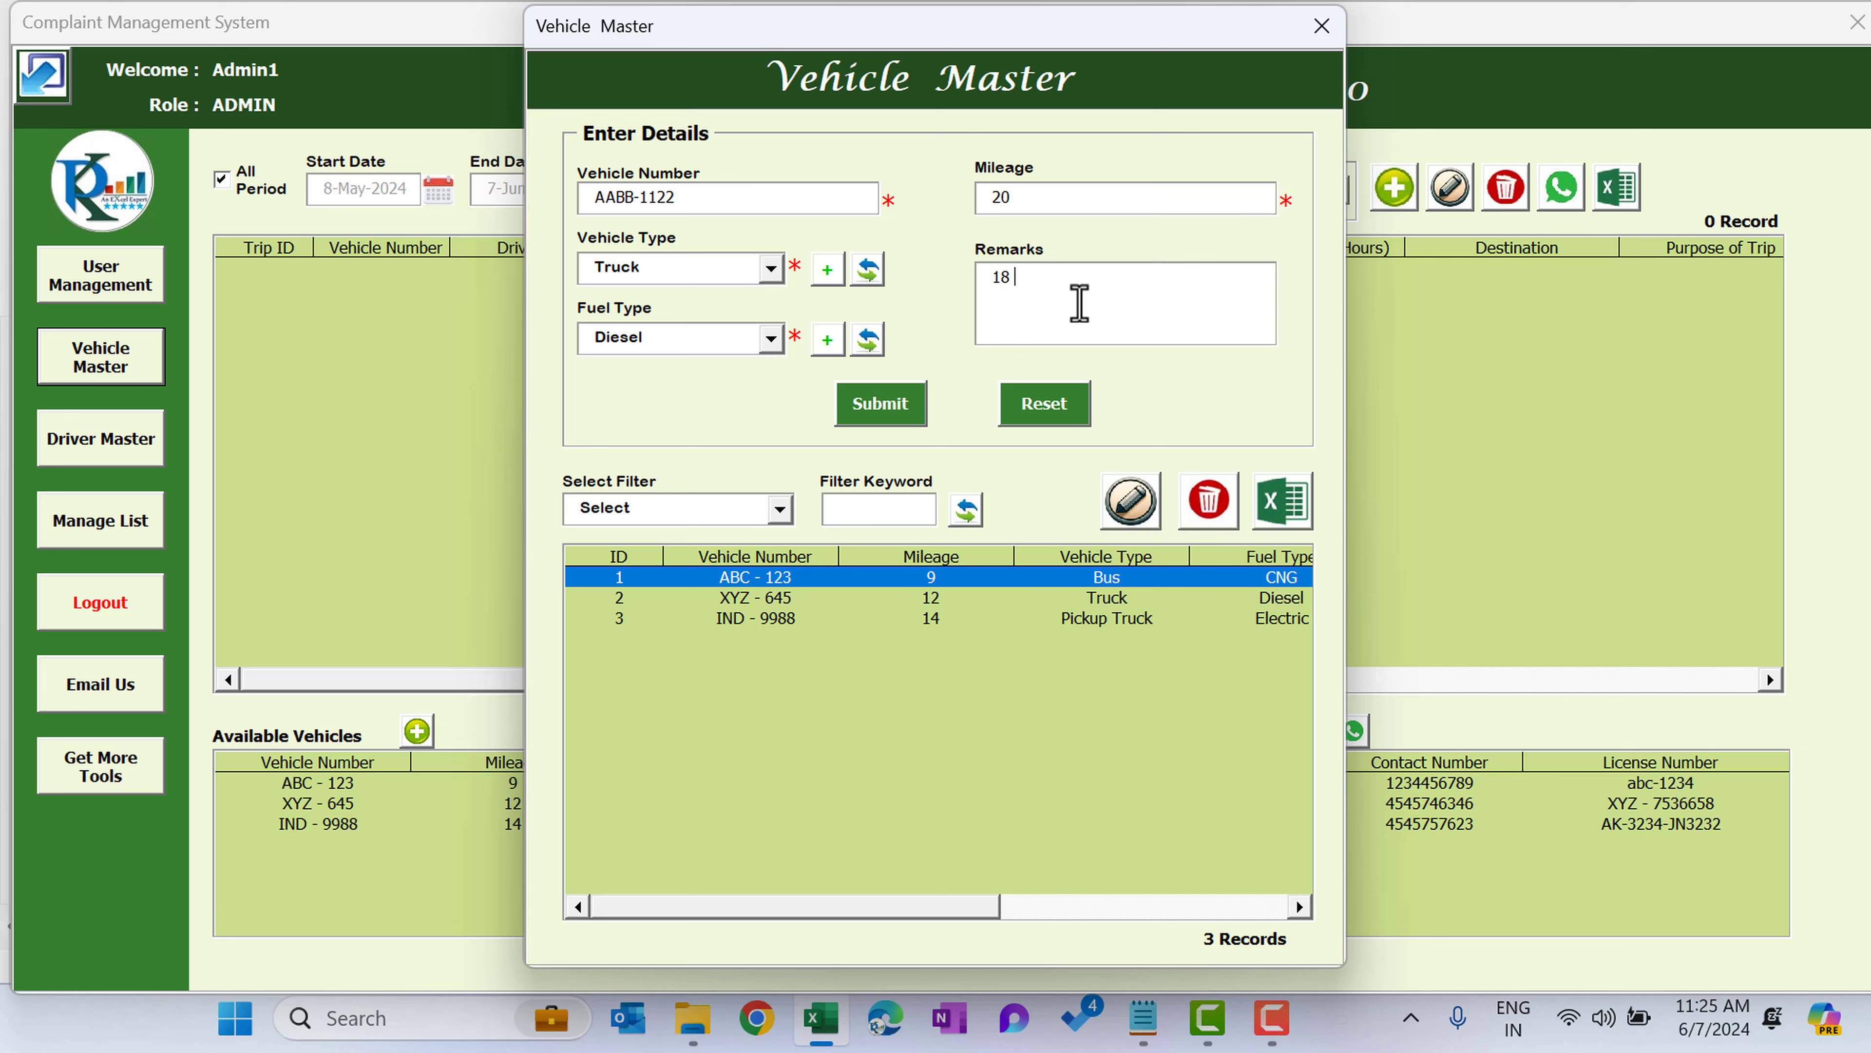
text(18 Ton Cap...)
click(897, 412)
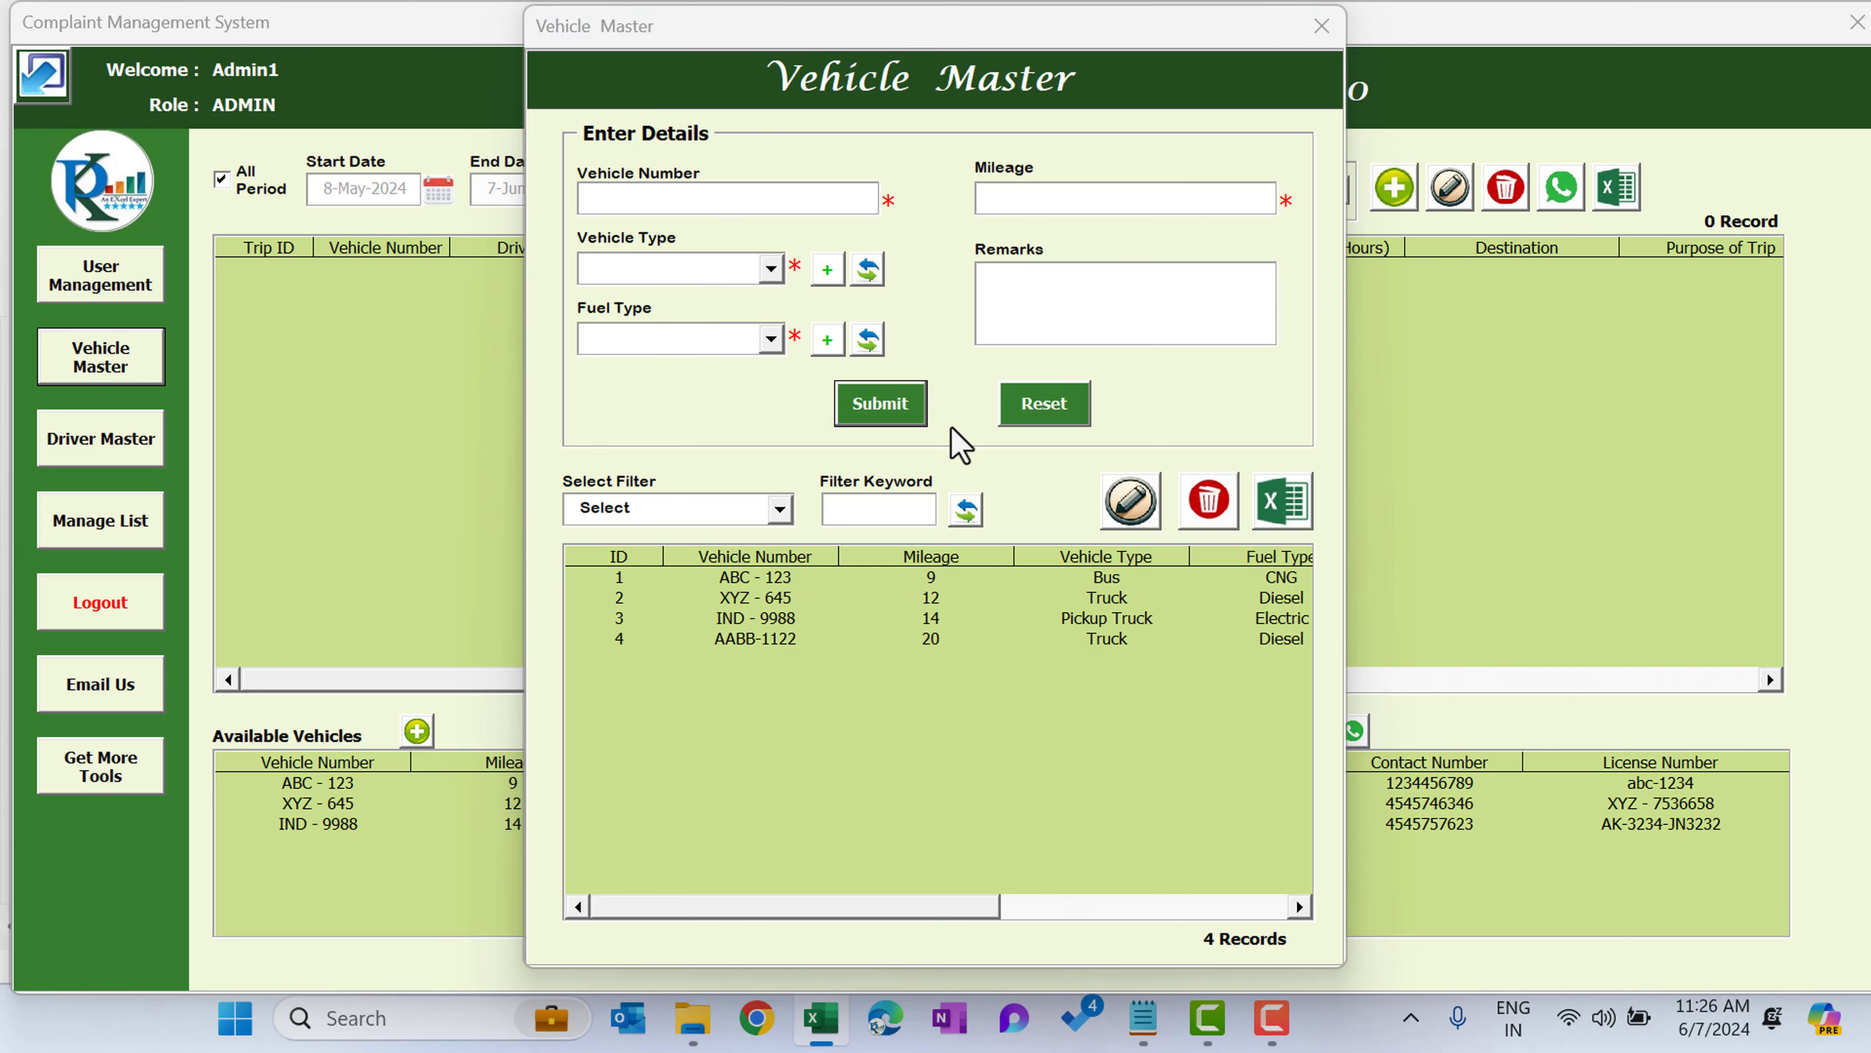
click(955, 598)
click(816, 639)
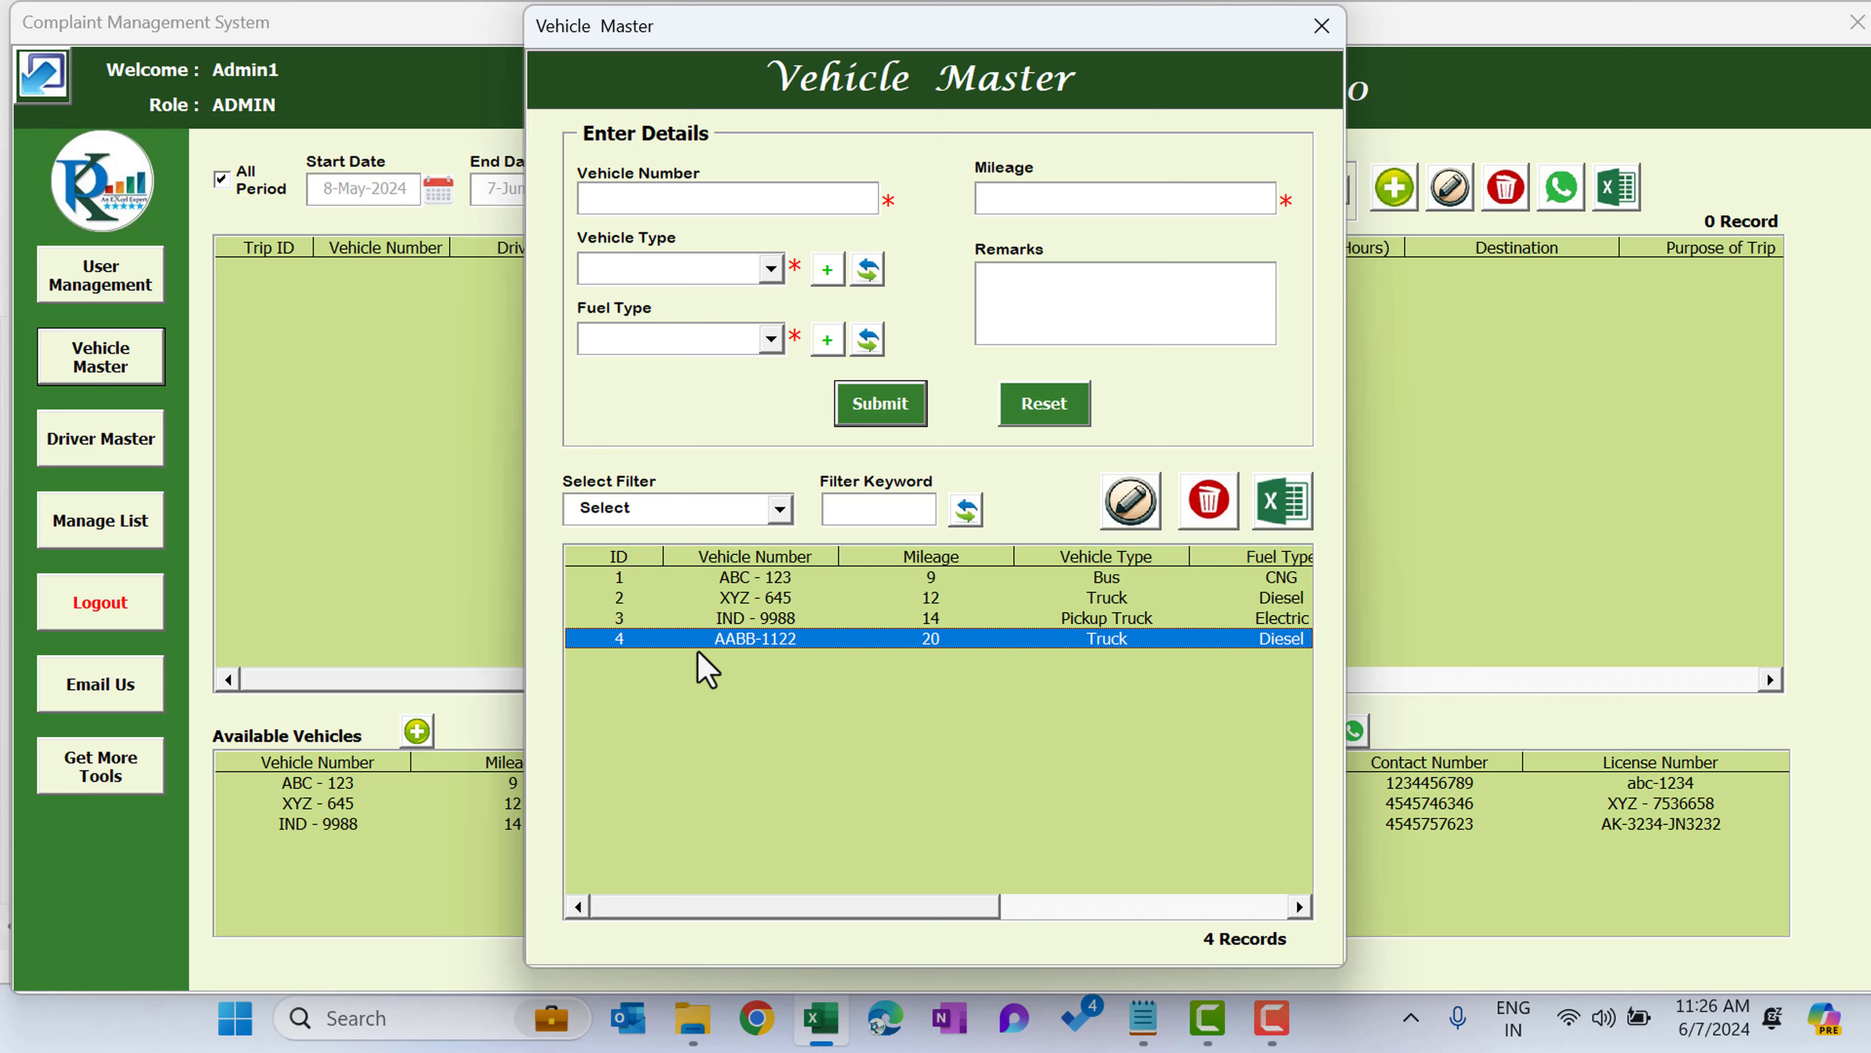
drag(944, 921, 836, 921)
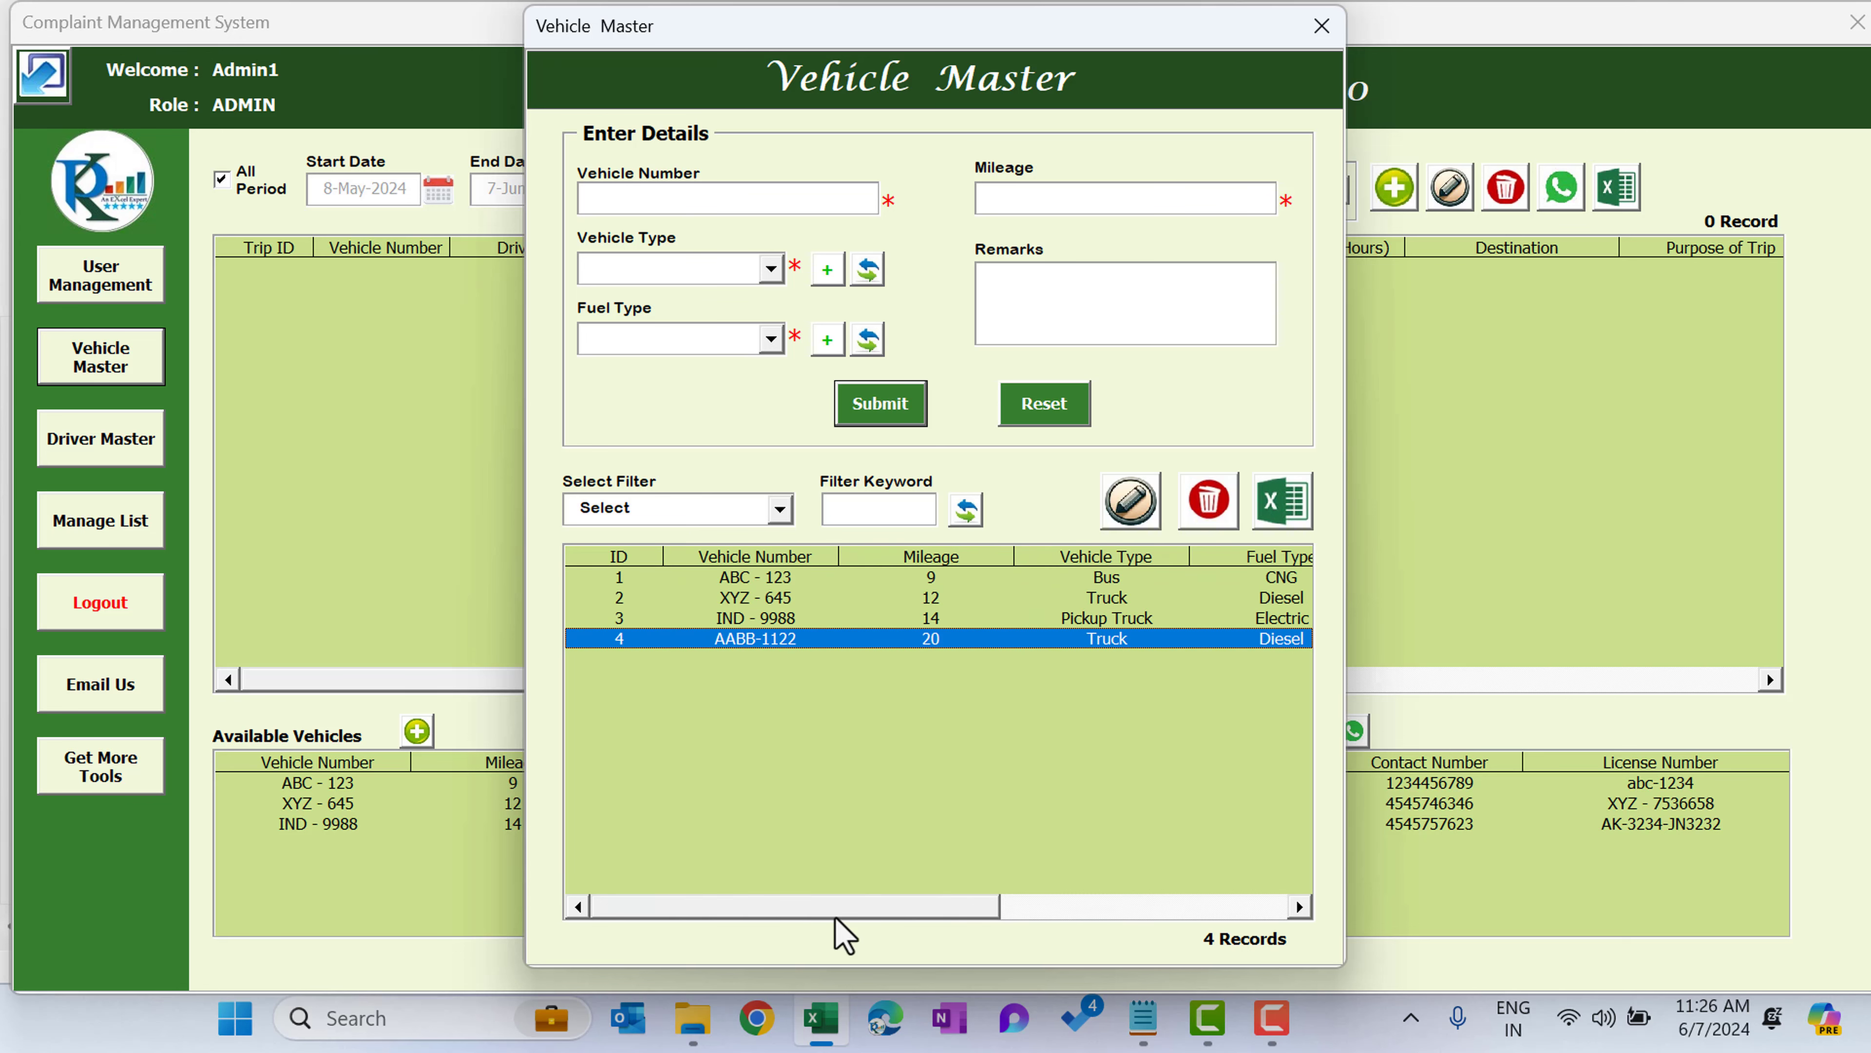
- Close Vehicle Master, refresh the lists, and select AABB-1122 under Available Vehicles
click(1322, 26)
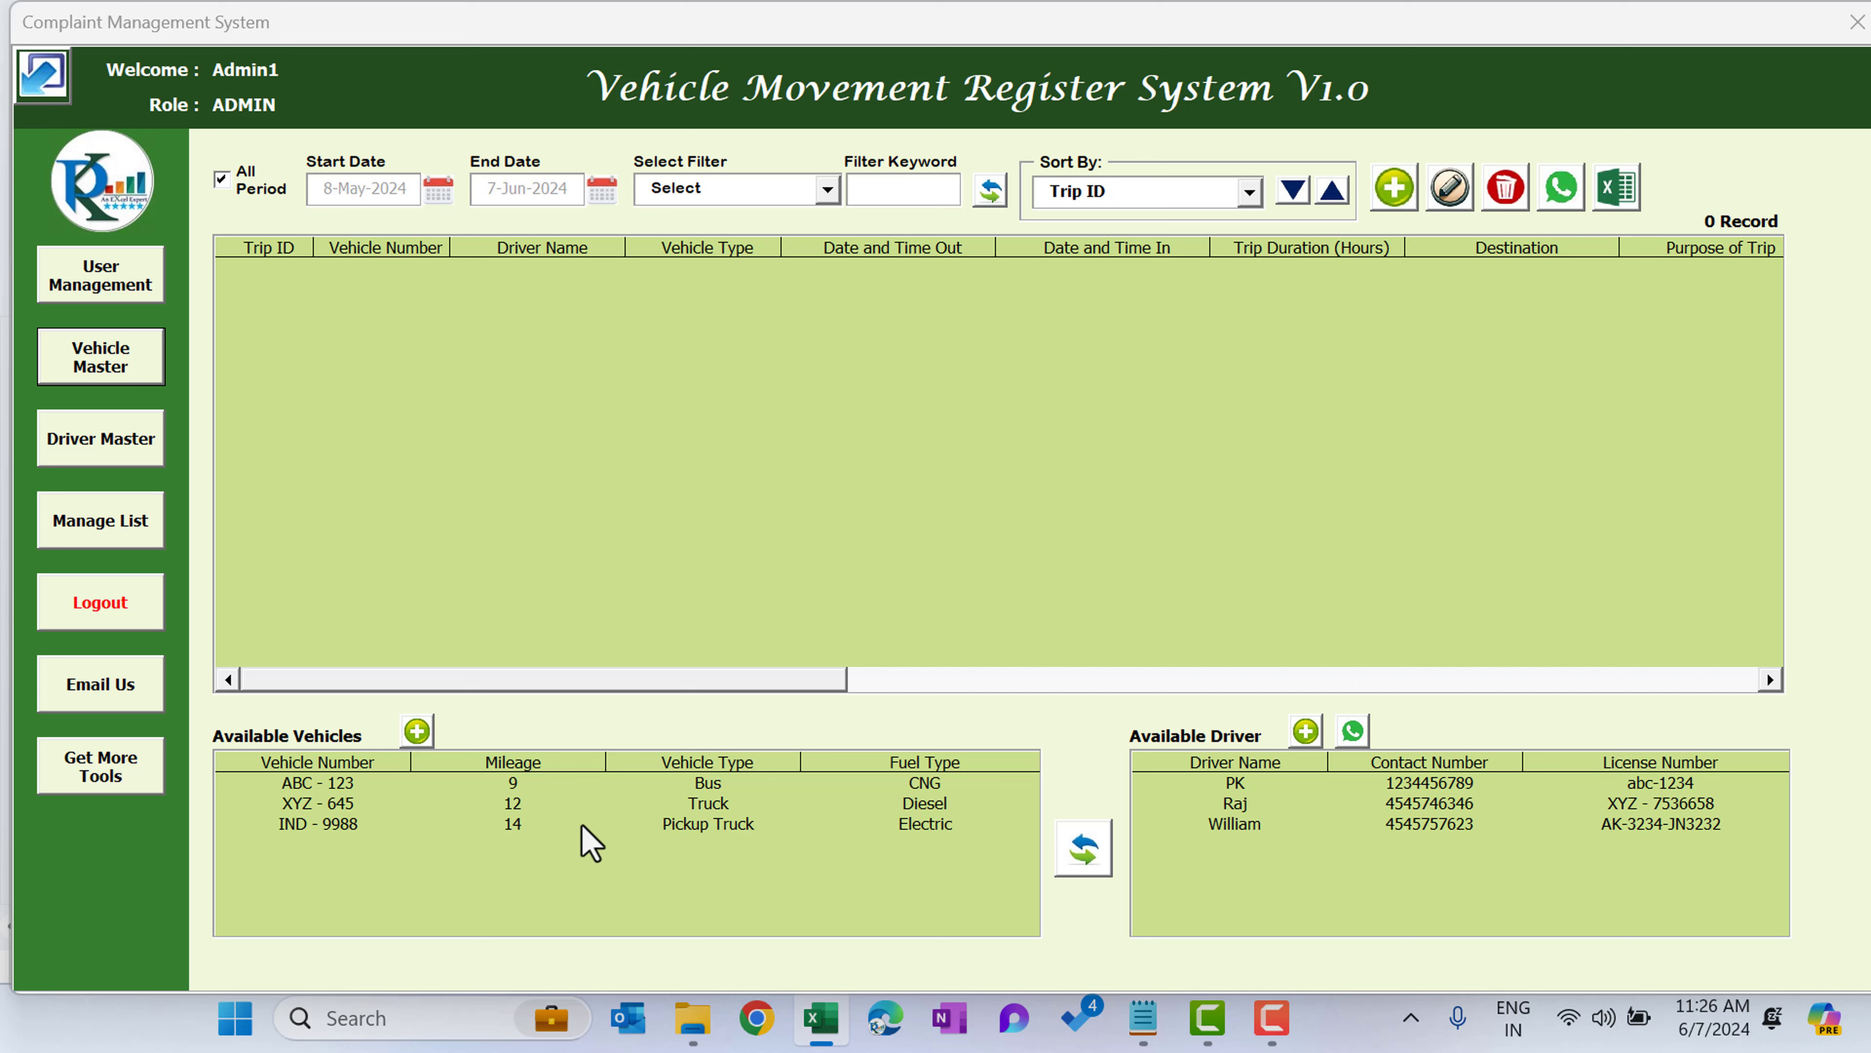
click(1085, 860)
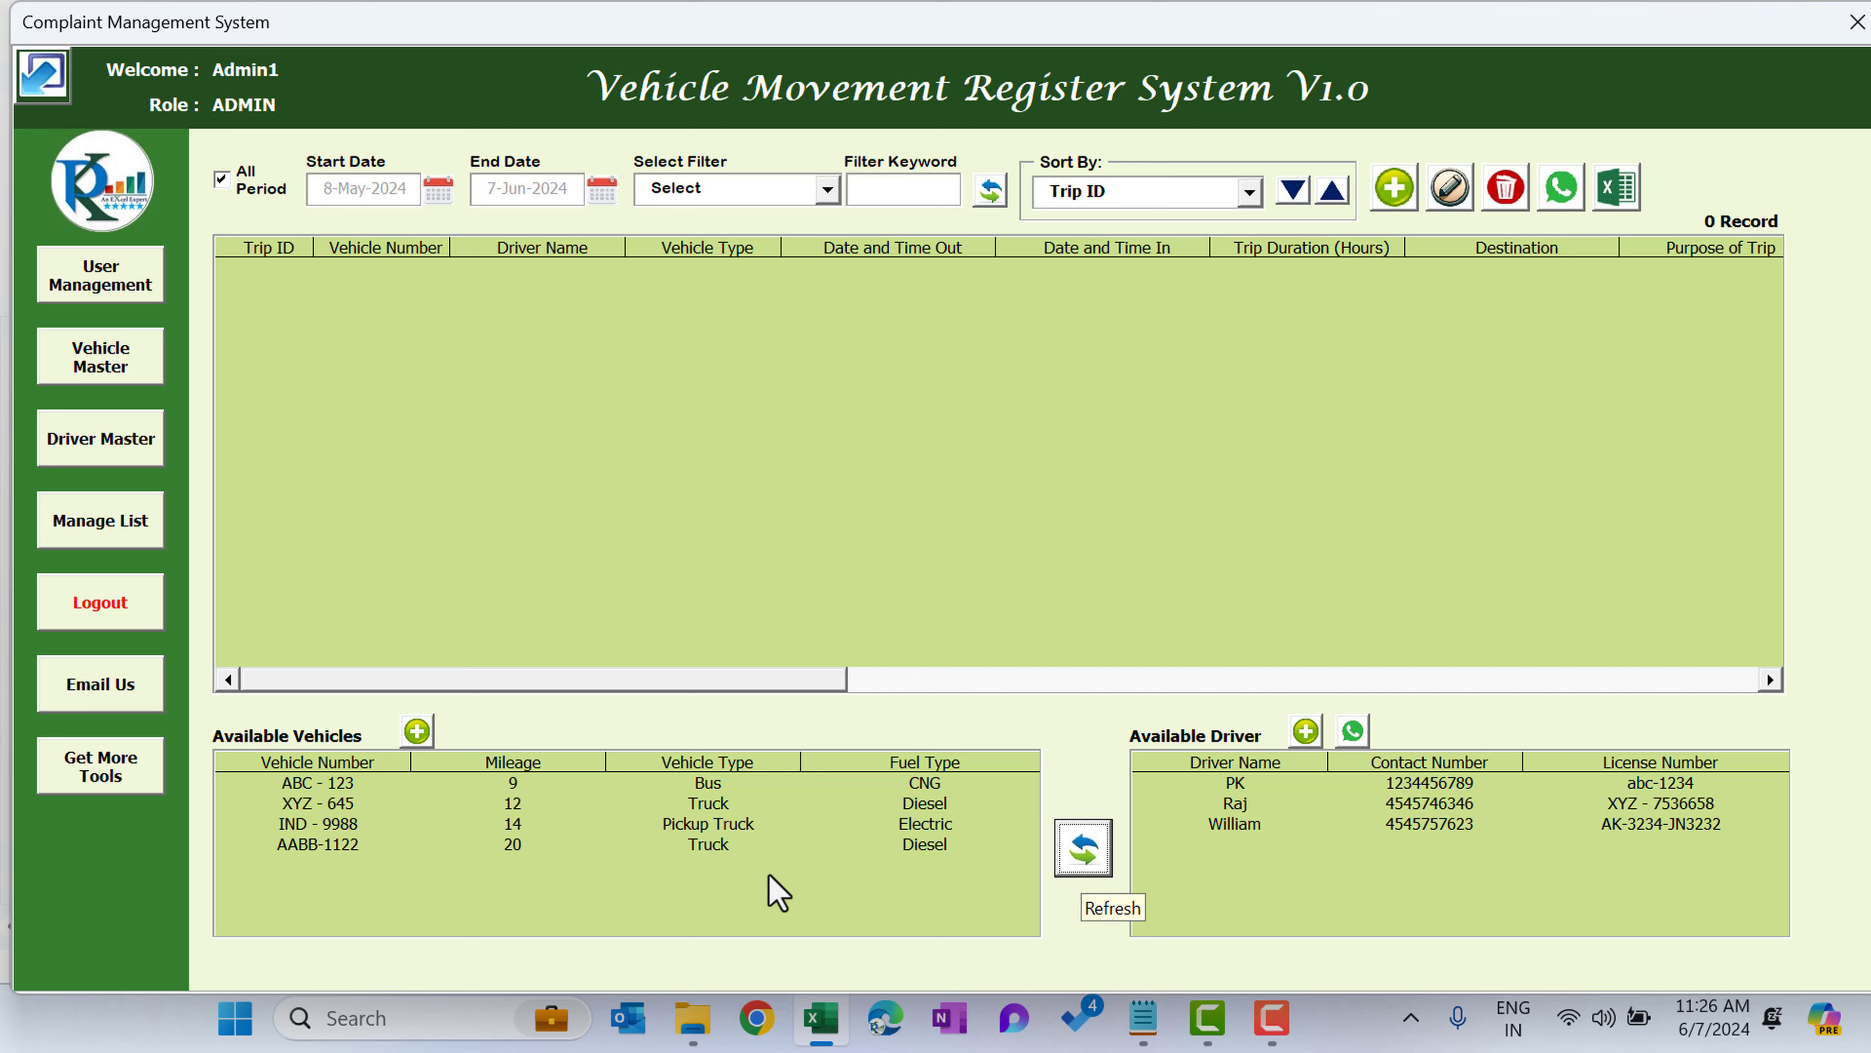
click(711, 845)
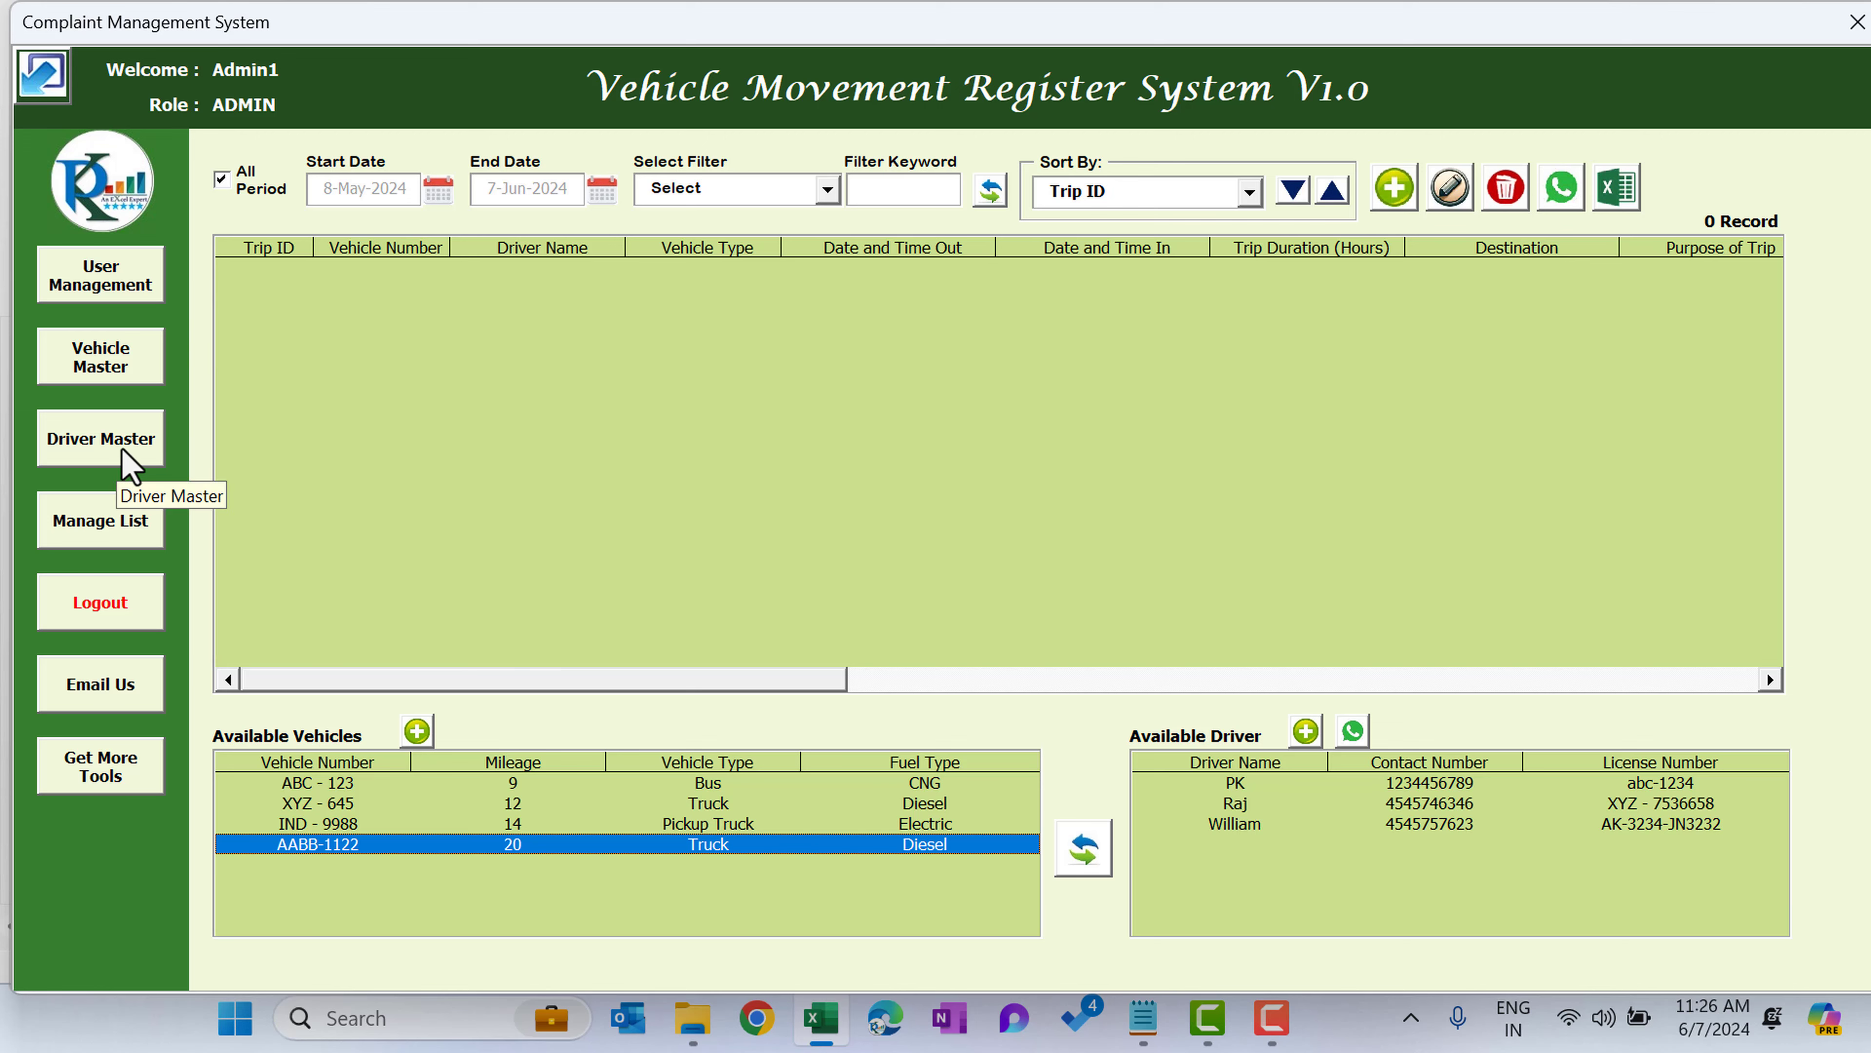
- In Driver Master, enter the new driver's name and licence number
click(131, 464)
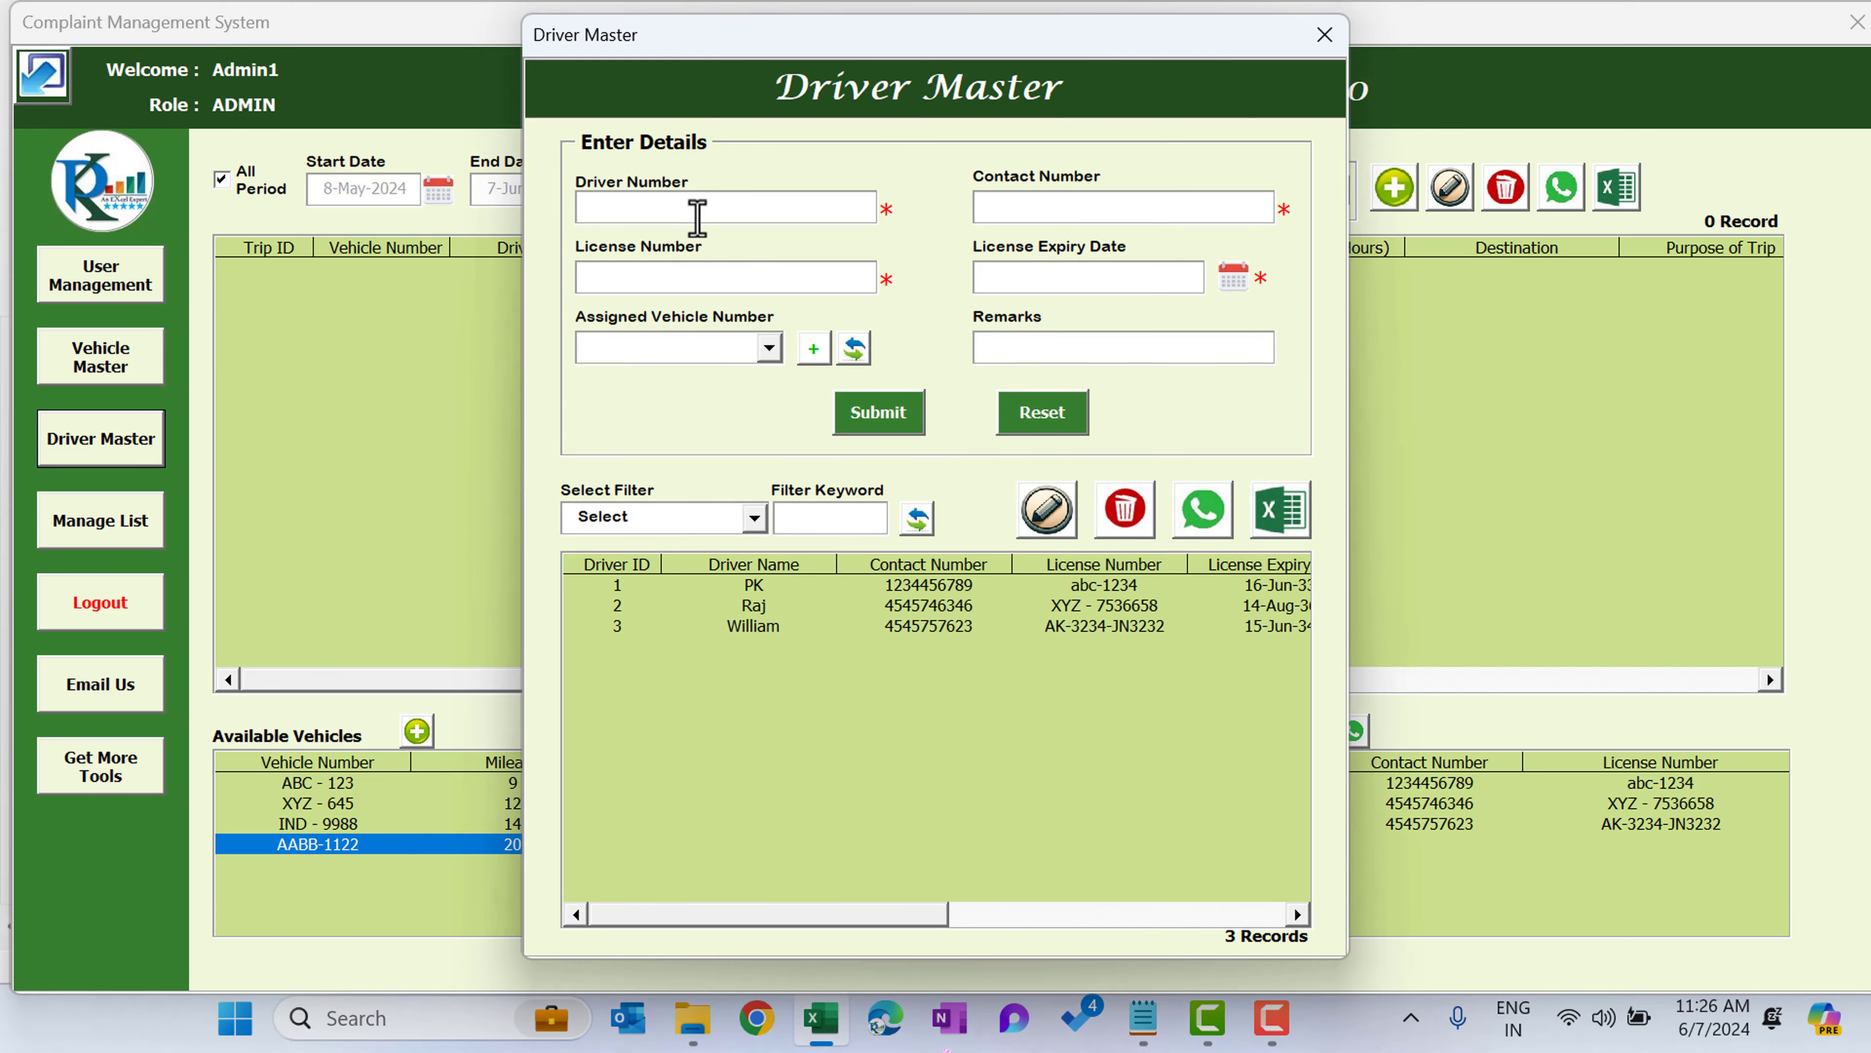
click(779, 626)
click(780, 586)
click(780, 625)
click(681, 210)
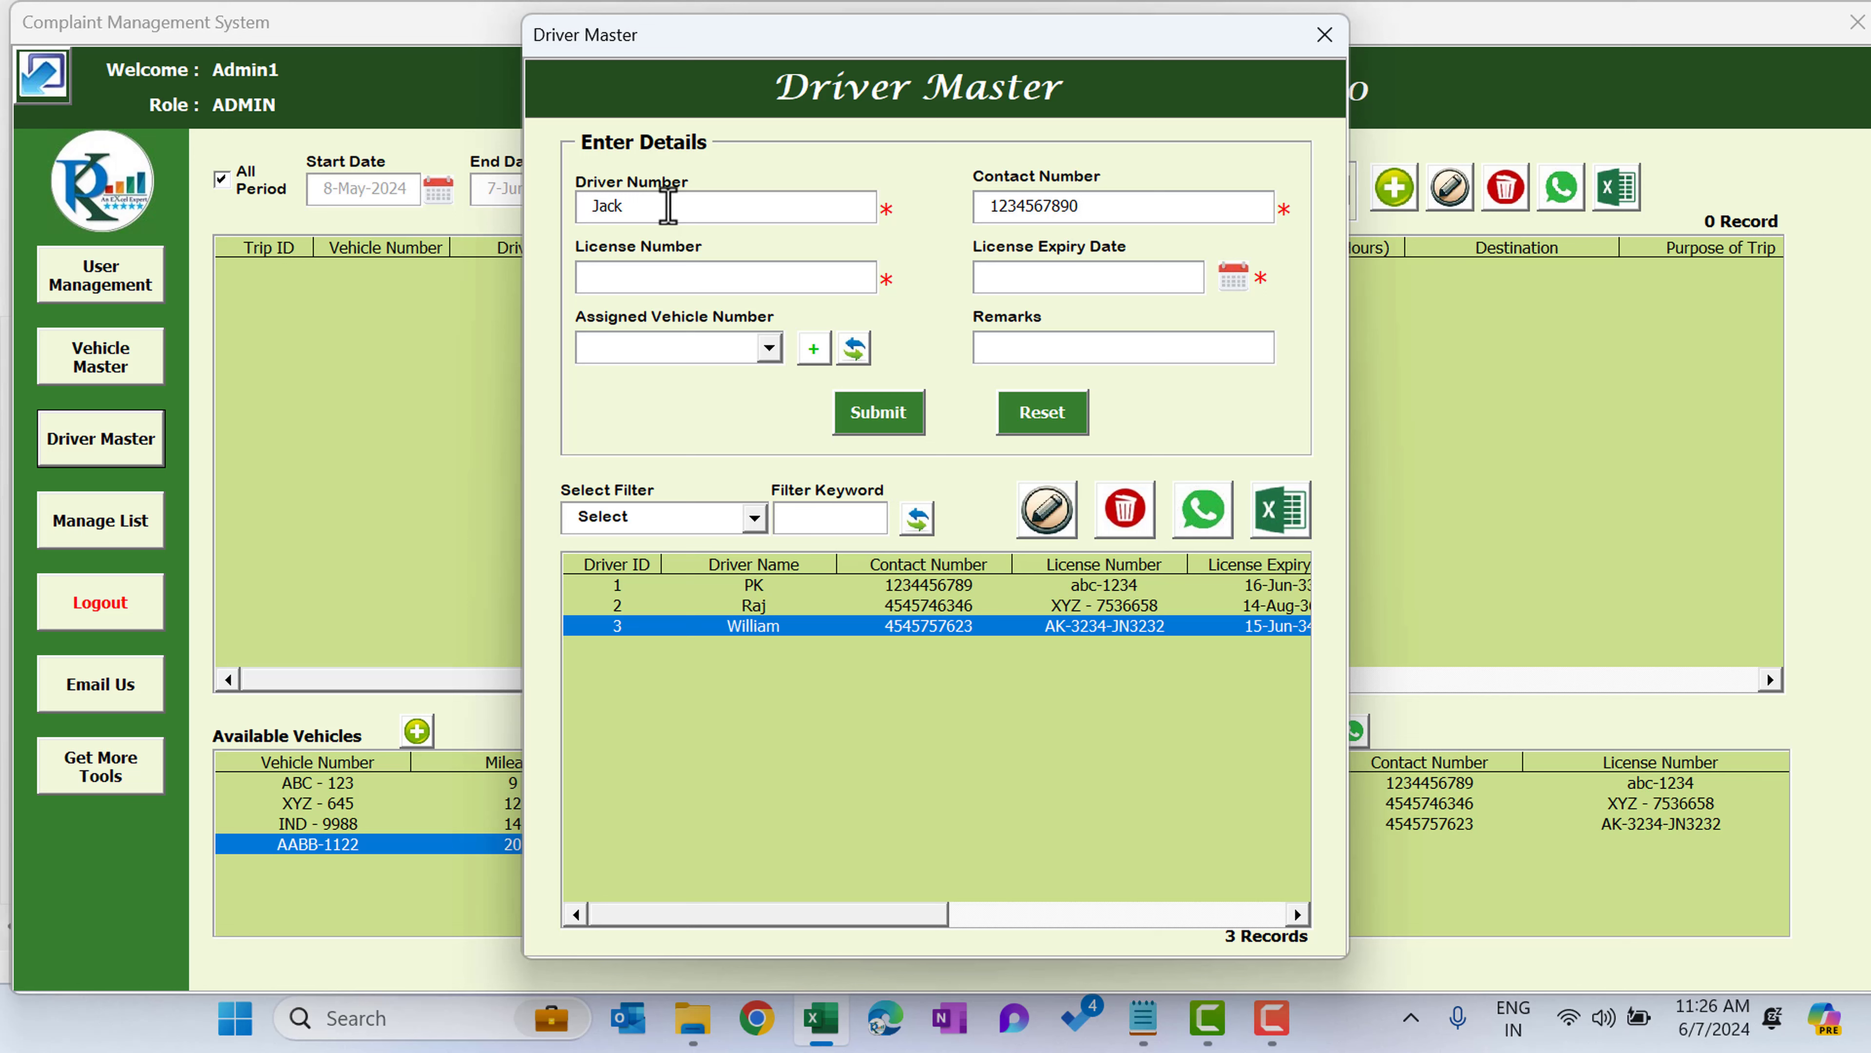
click(641, 277)
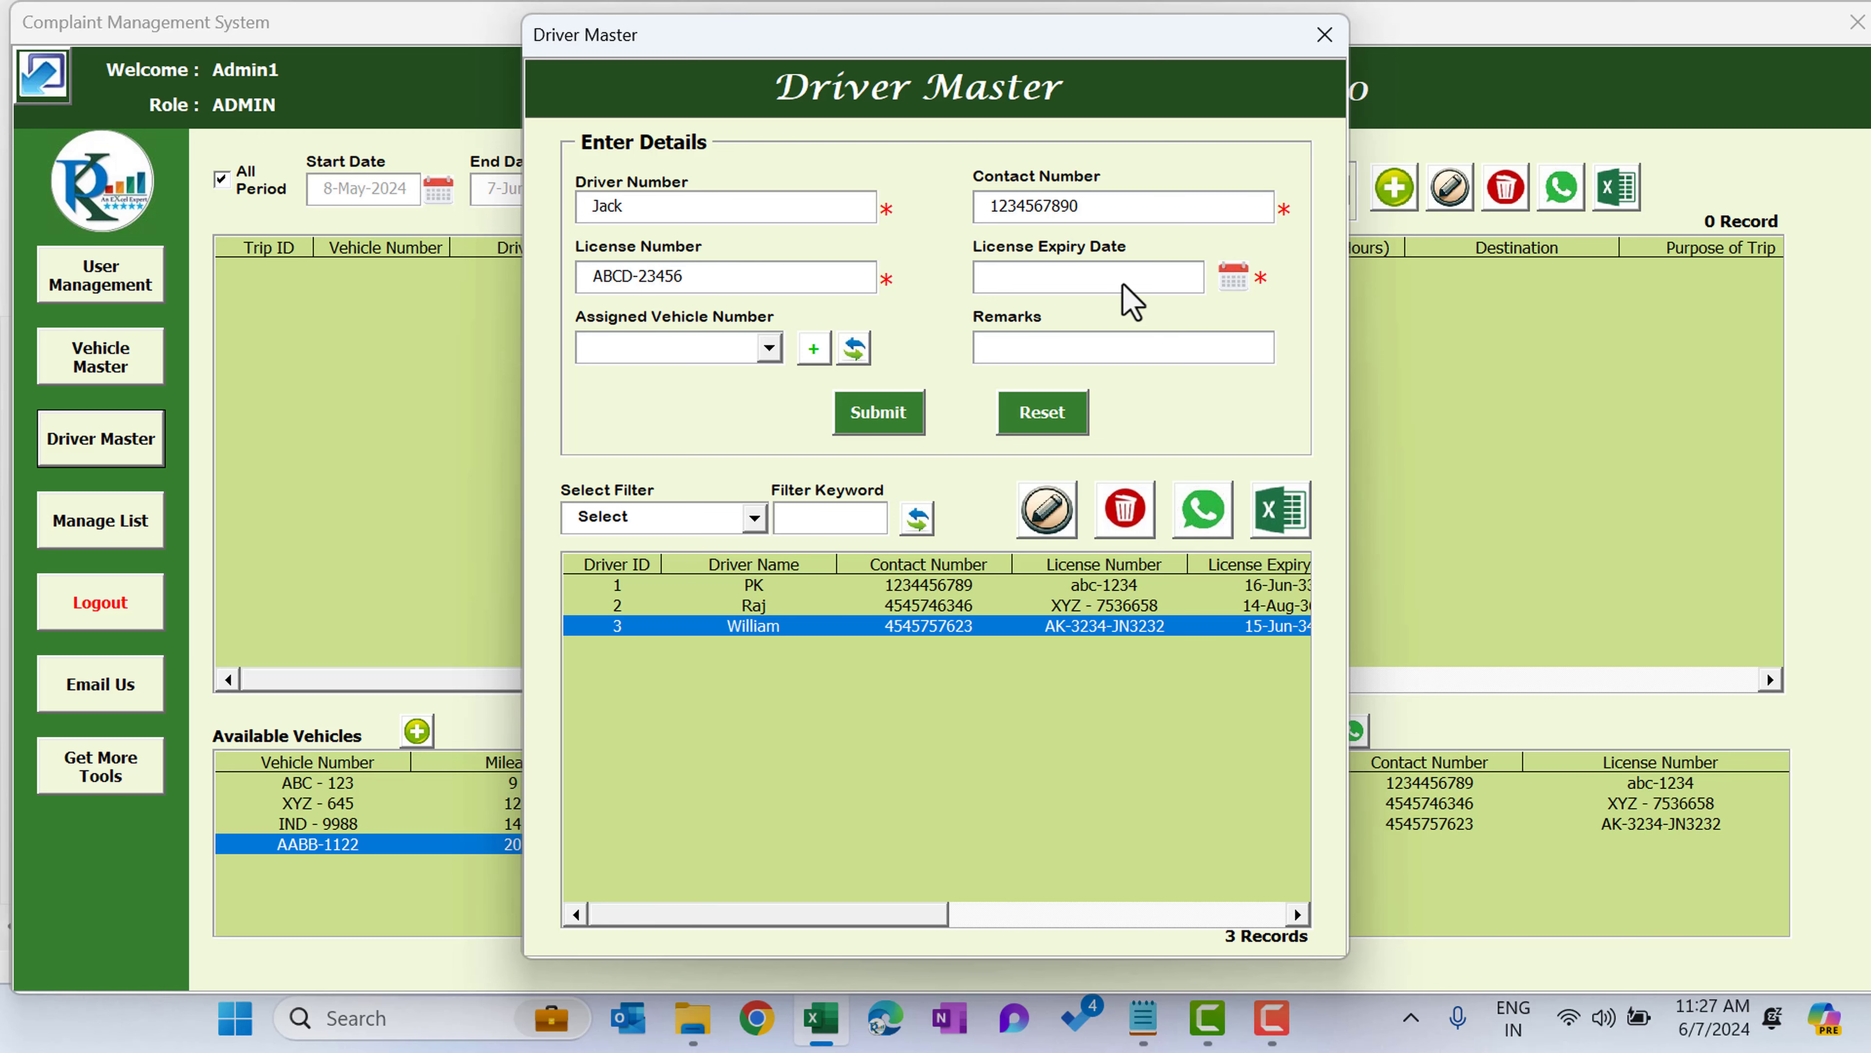
- Set licence expiry to 15-Jun-2034, assign vehicle AABB-1122, and save the driver
click(1232, 278)
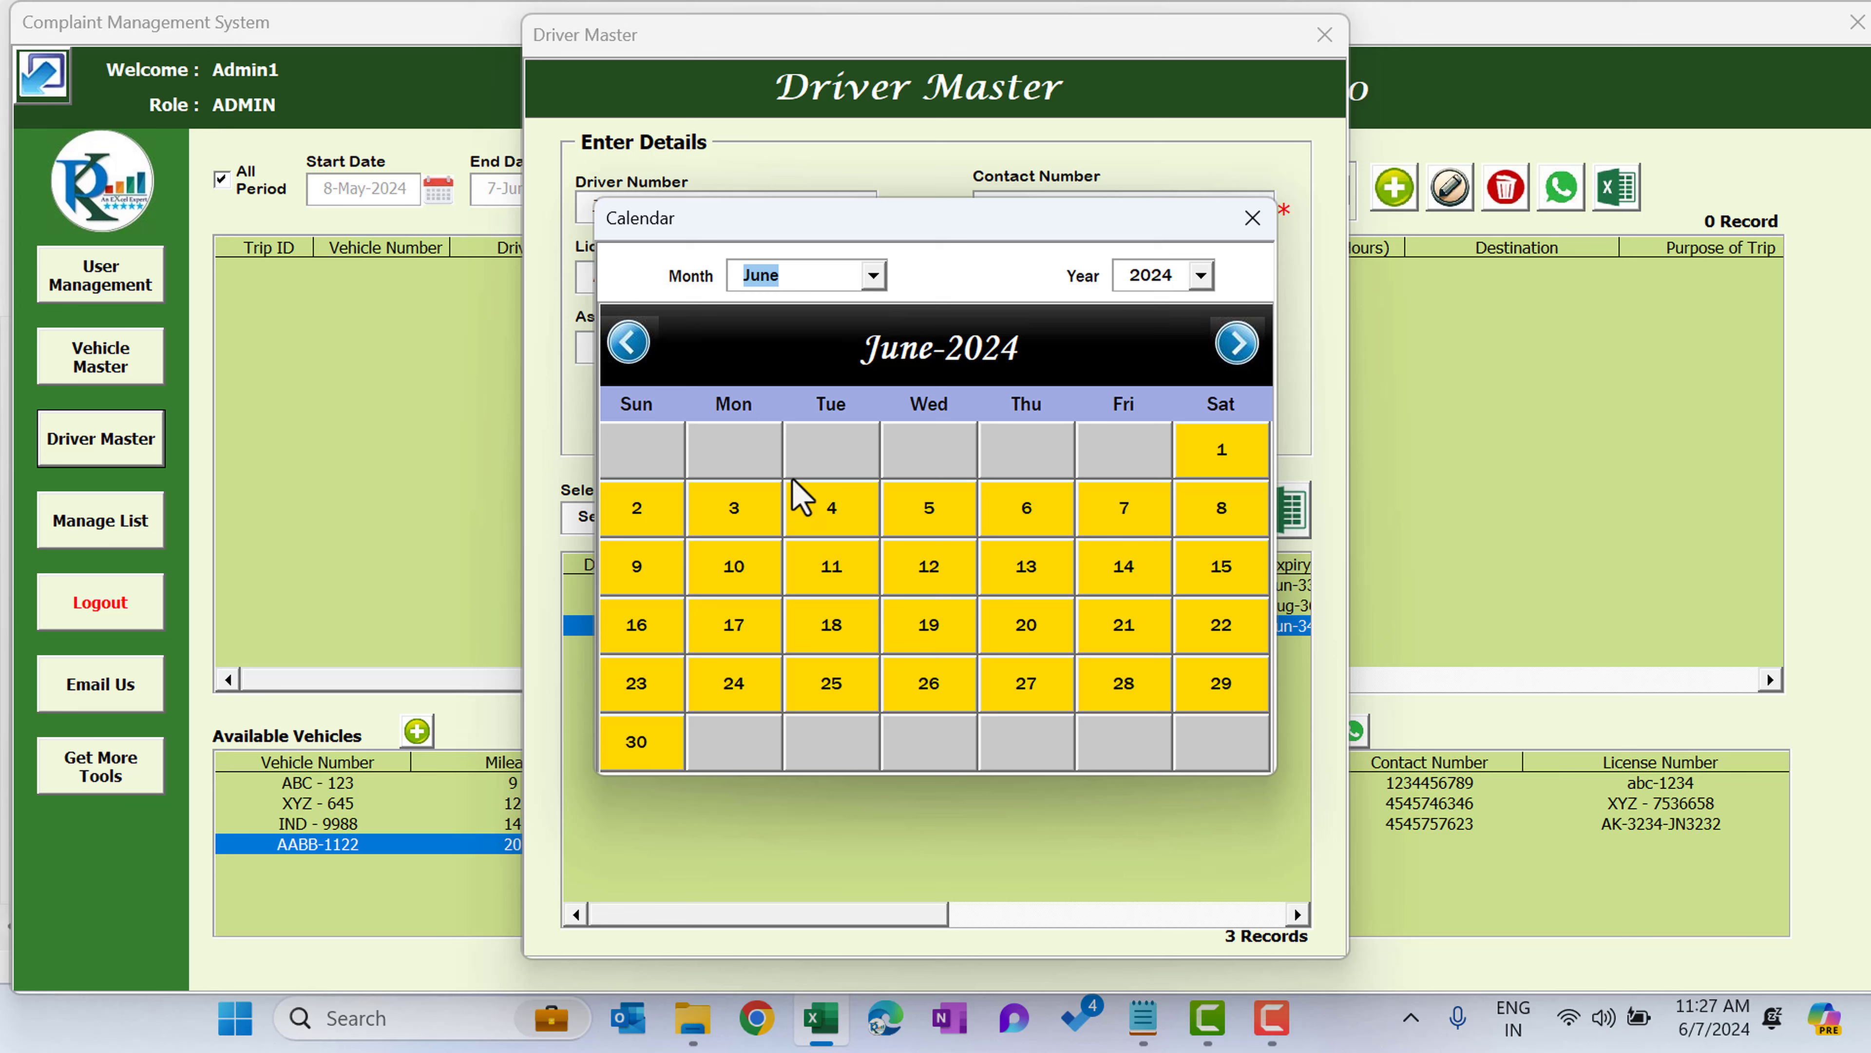
click(1200, 275)
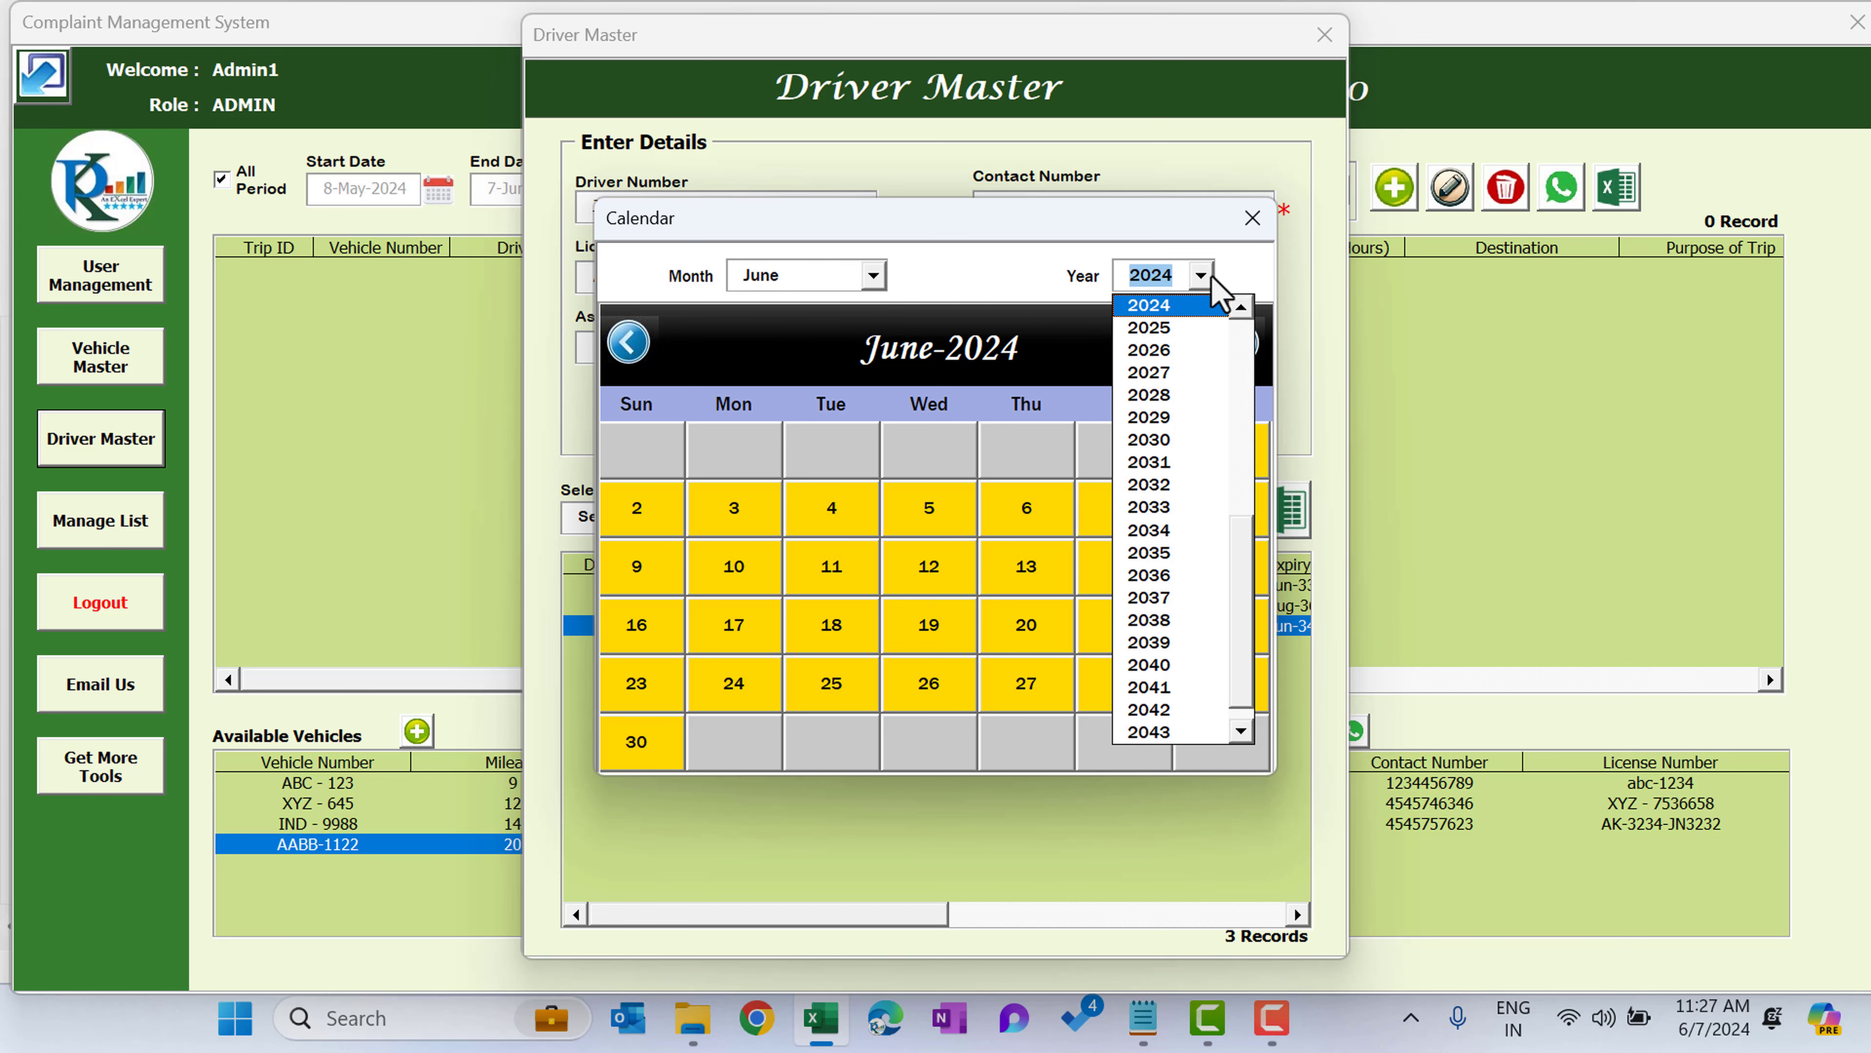
click(1175, 529)
click(1028, 569)
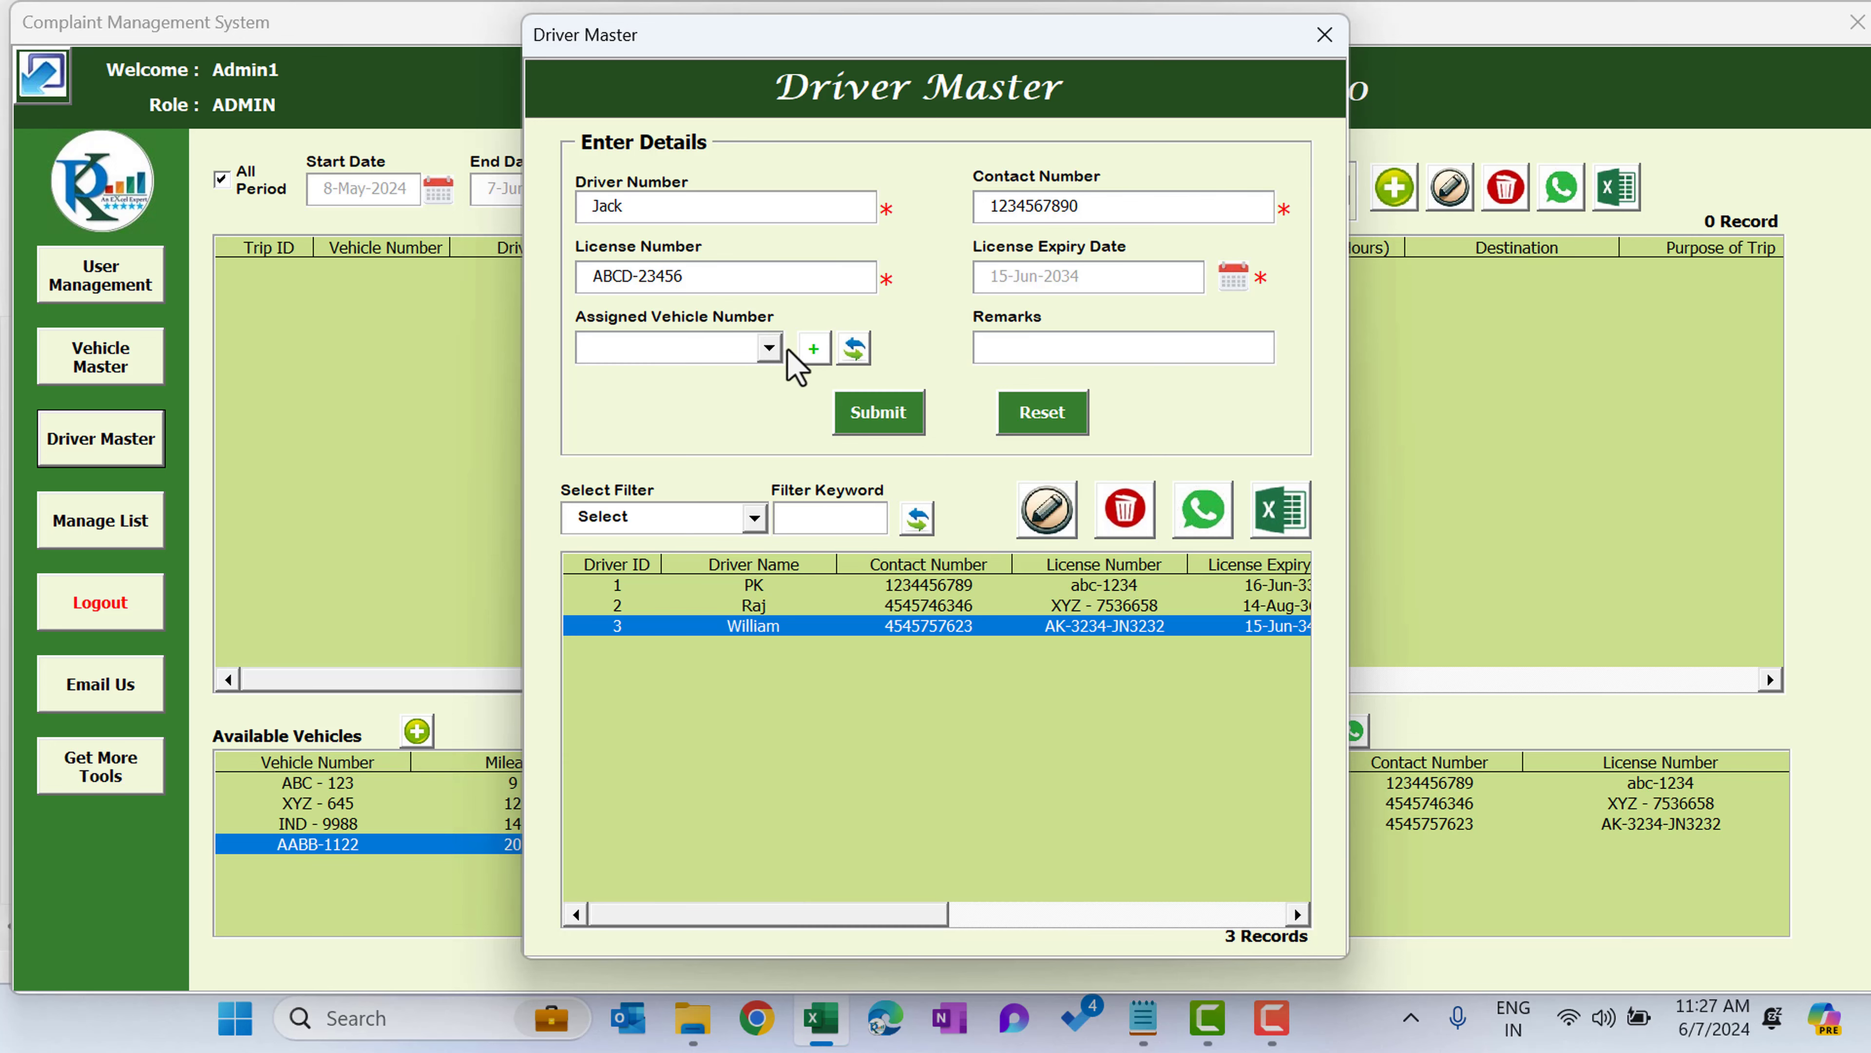
click(769, 347)
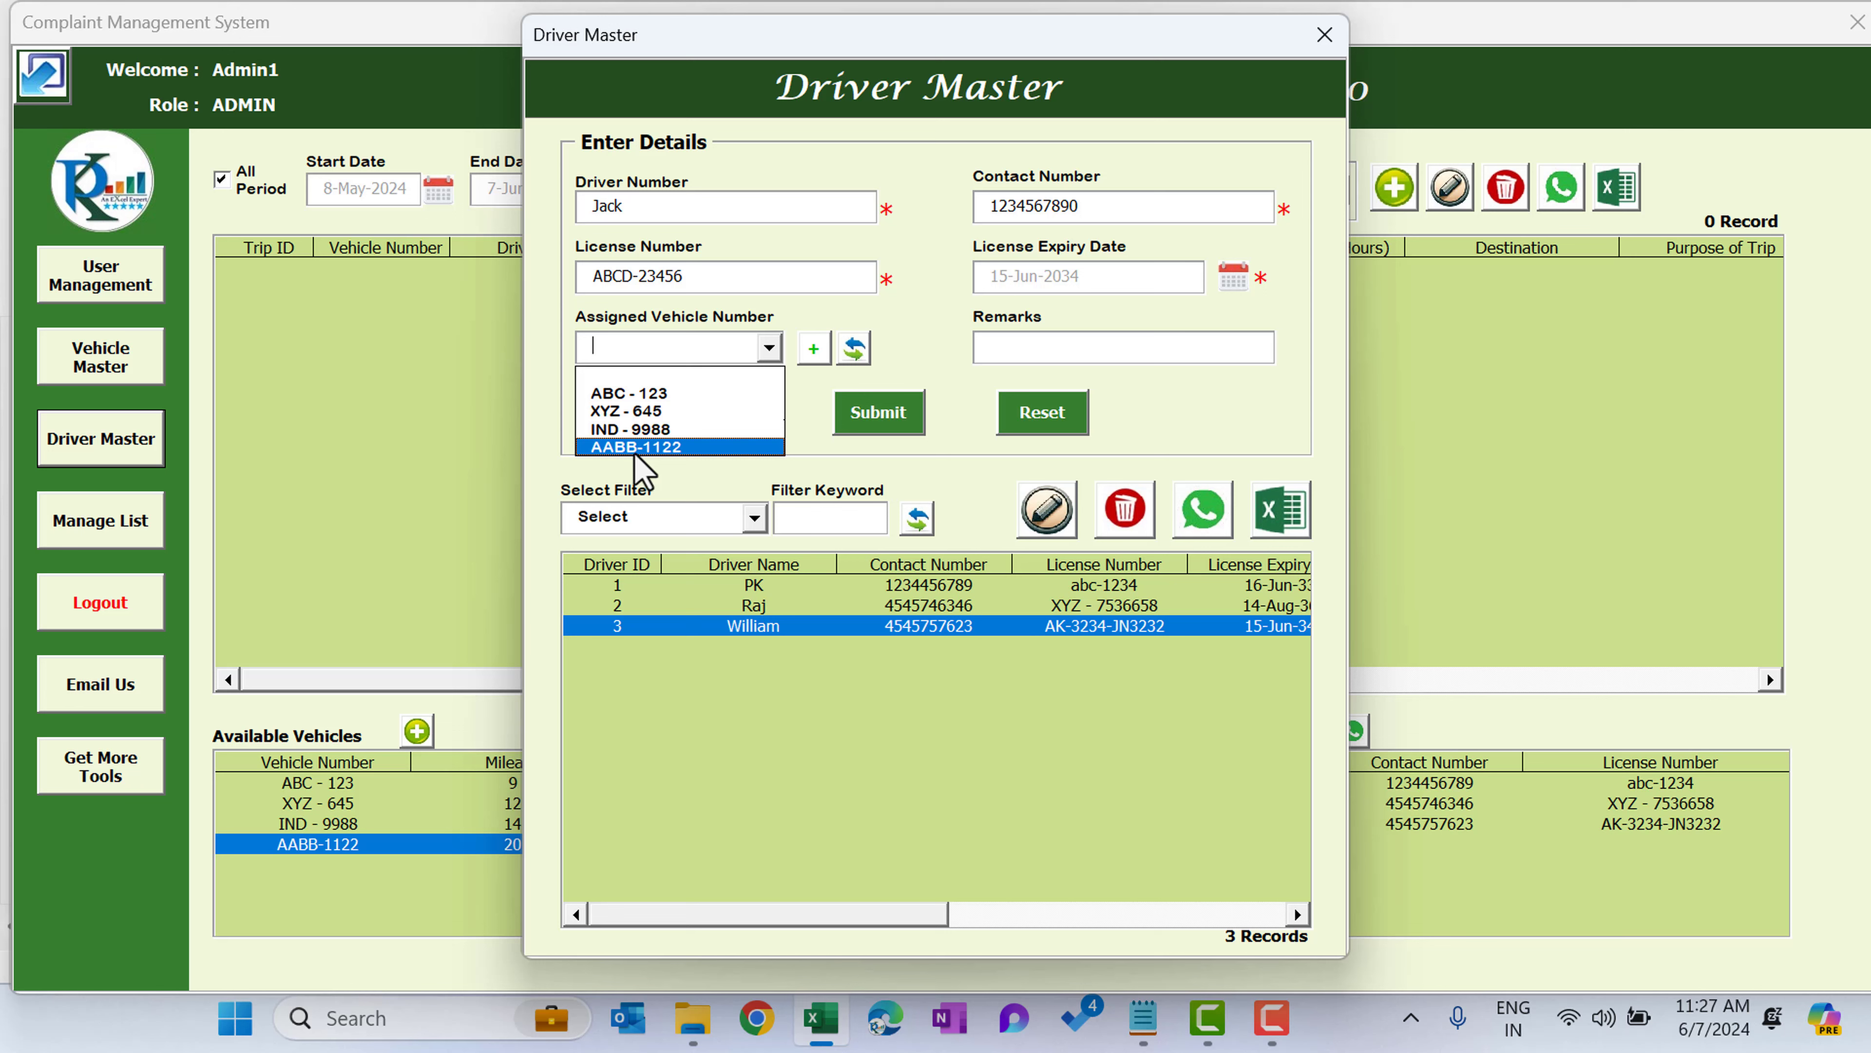
click(664, 450)
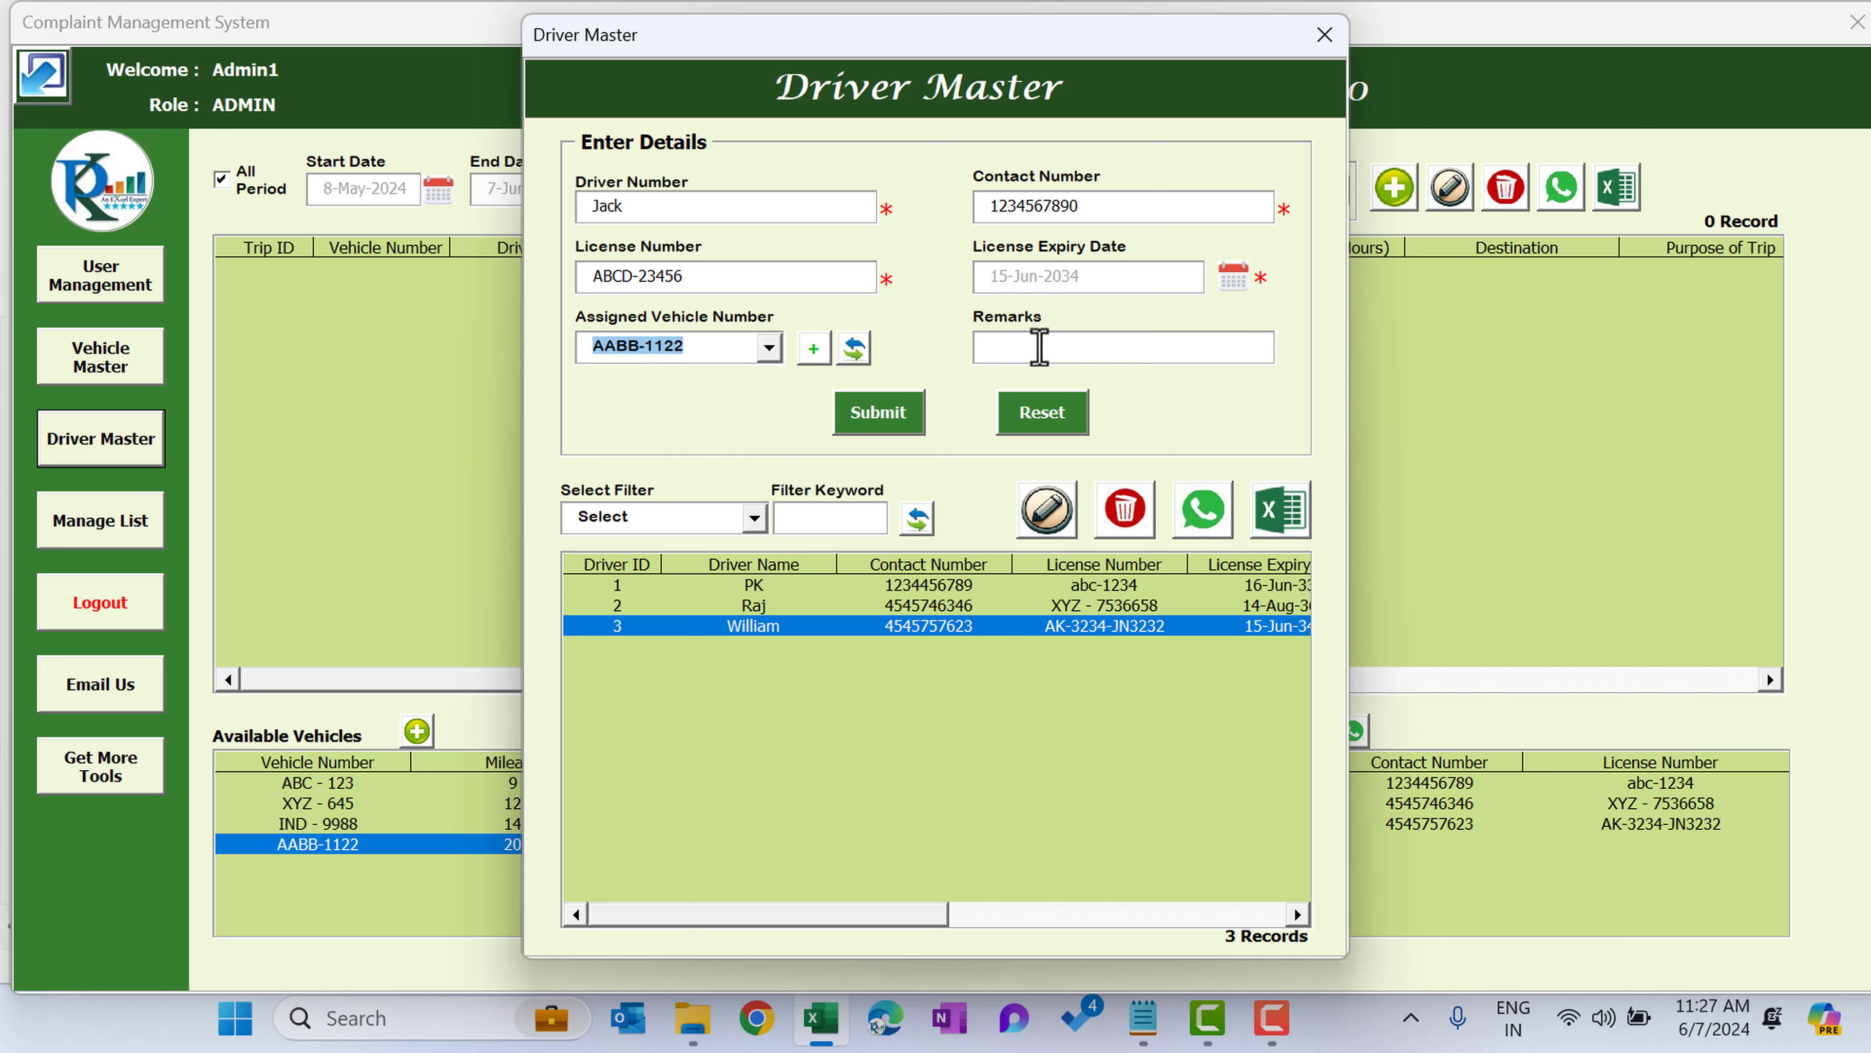
click(1117, 346)
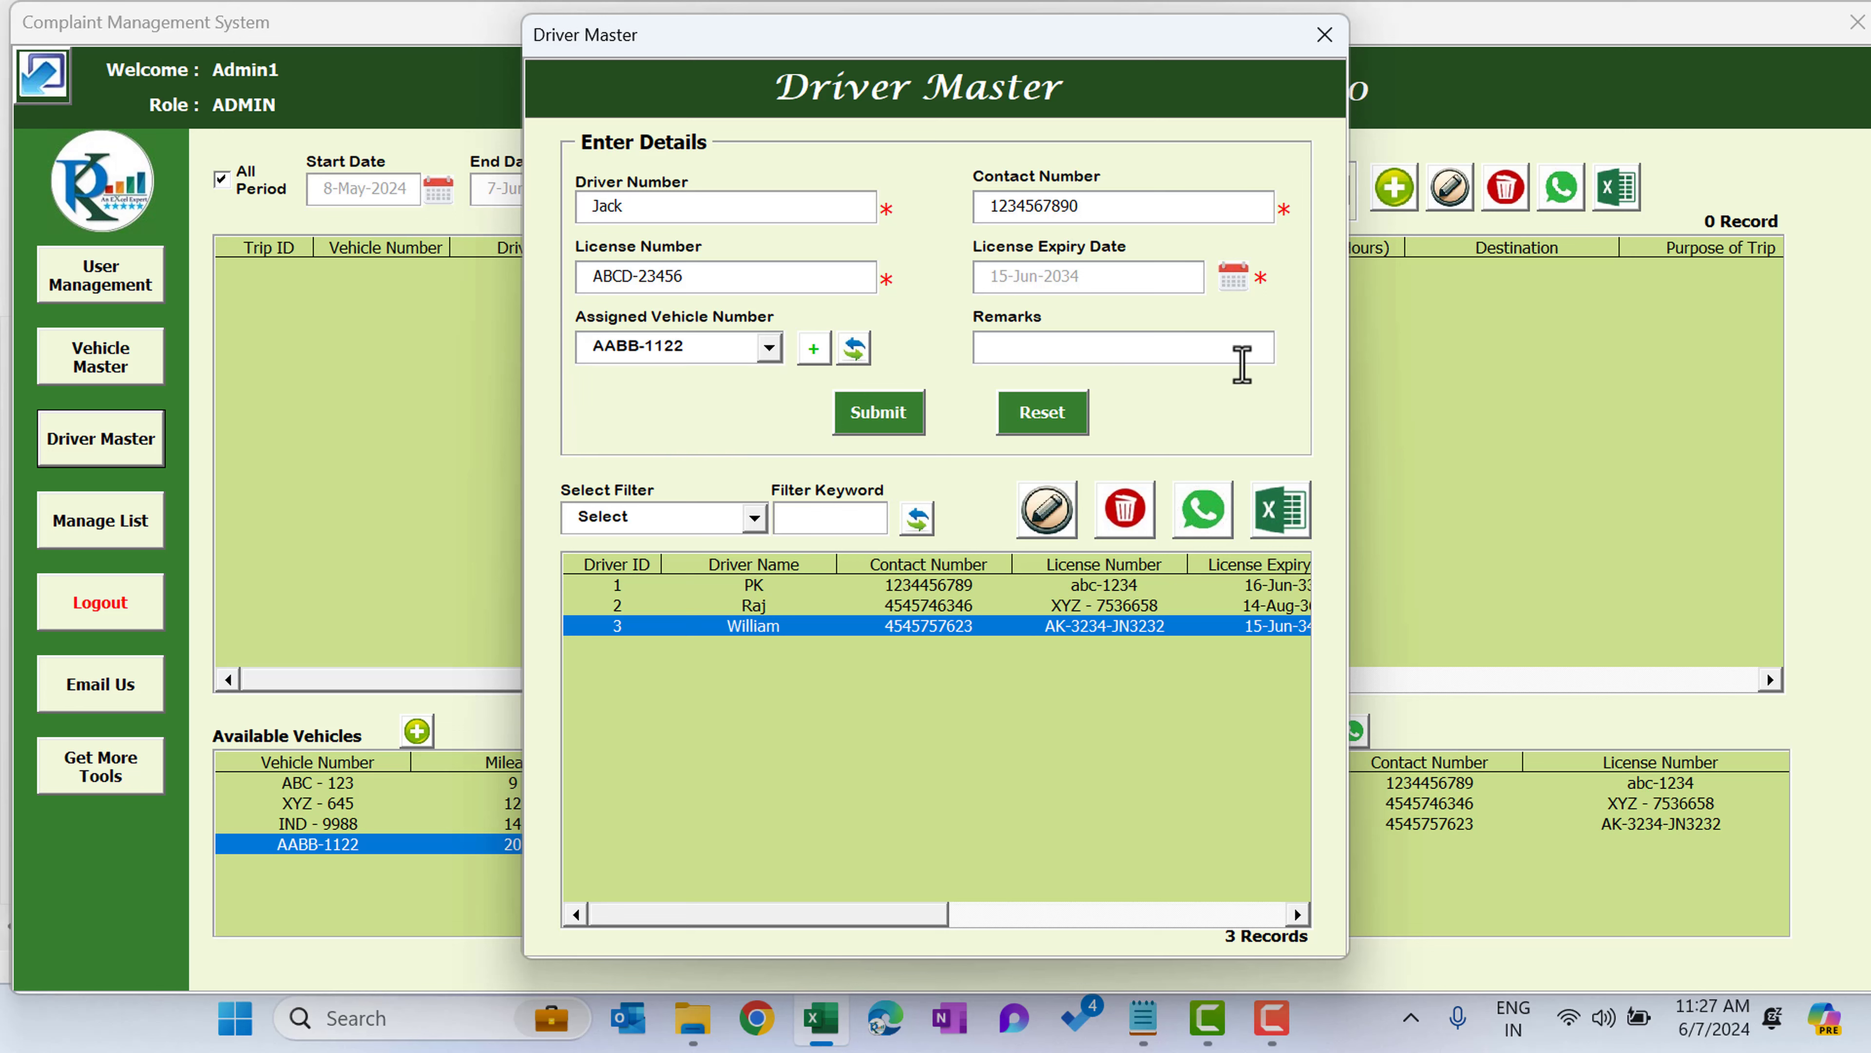
click(893, 426)
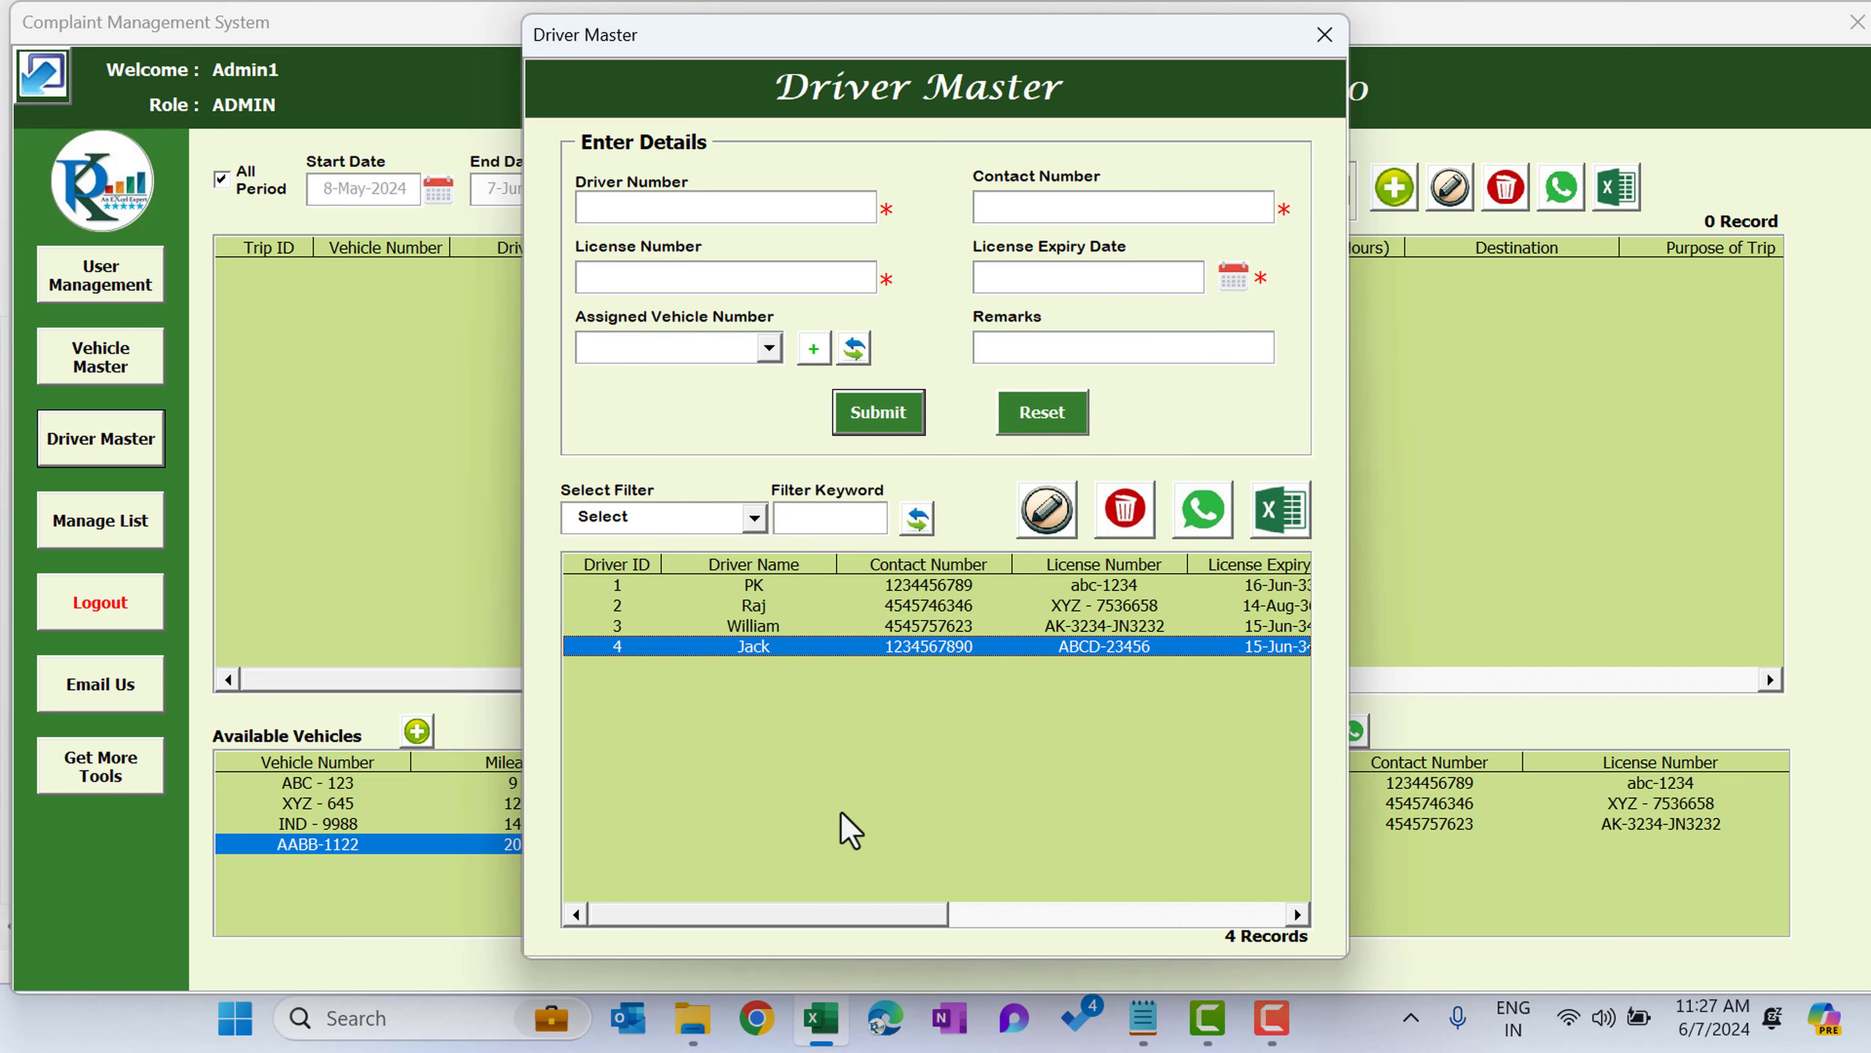
- Close Driver Master and refresh the dashboard so the new driver is listed
mouse_move(846, 918)
mouse_down()
mouse_move(1214, 922)
mouse_move(811, 916)
mouse_up()
click(1324, 34)
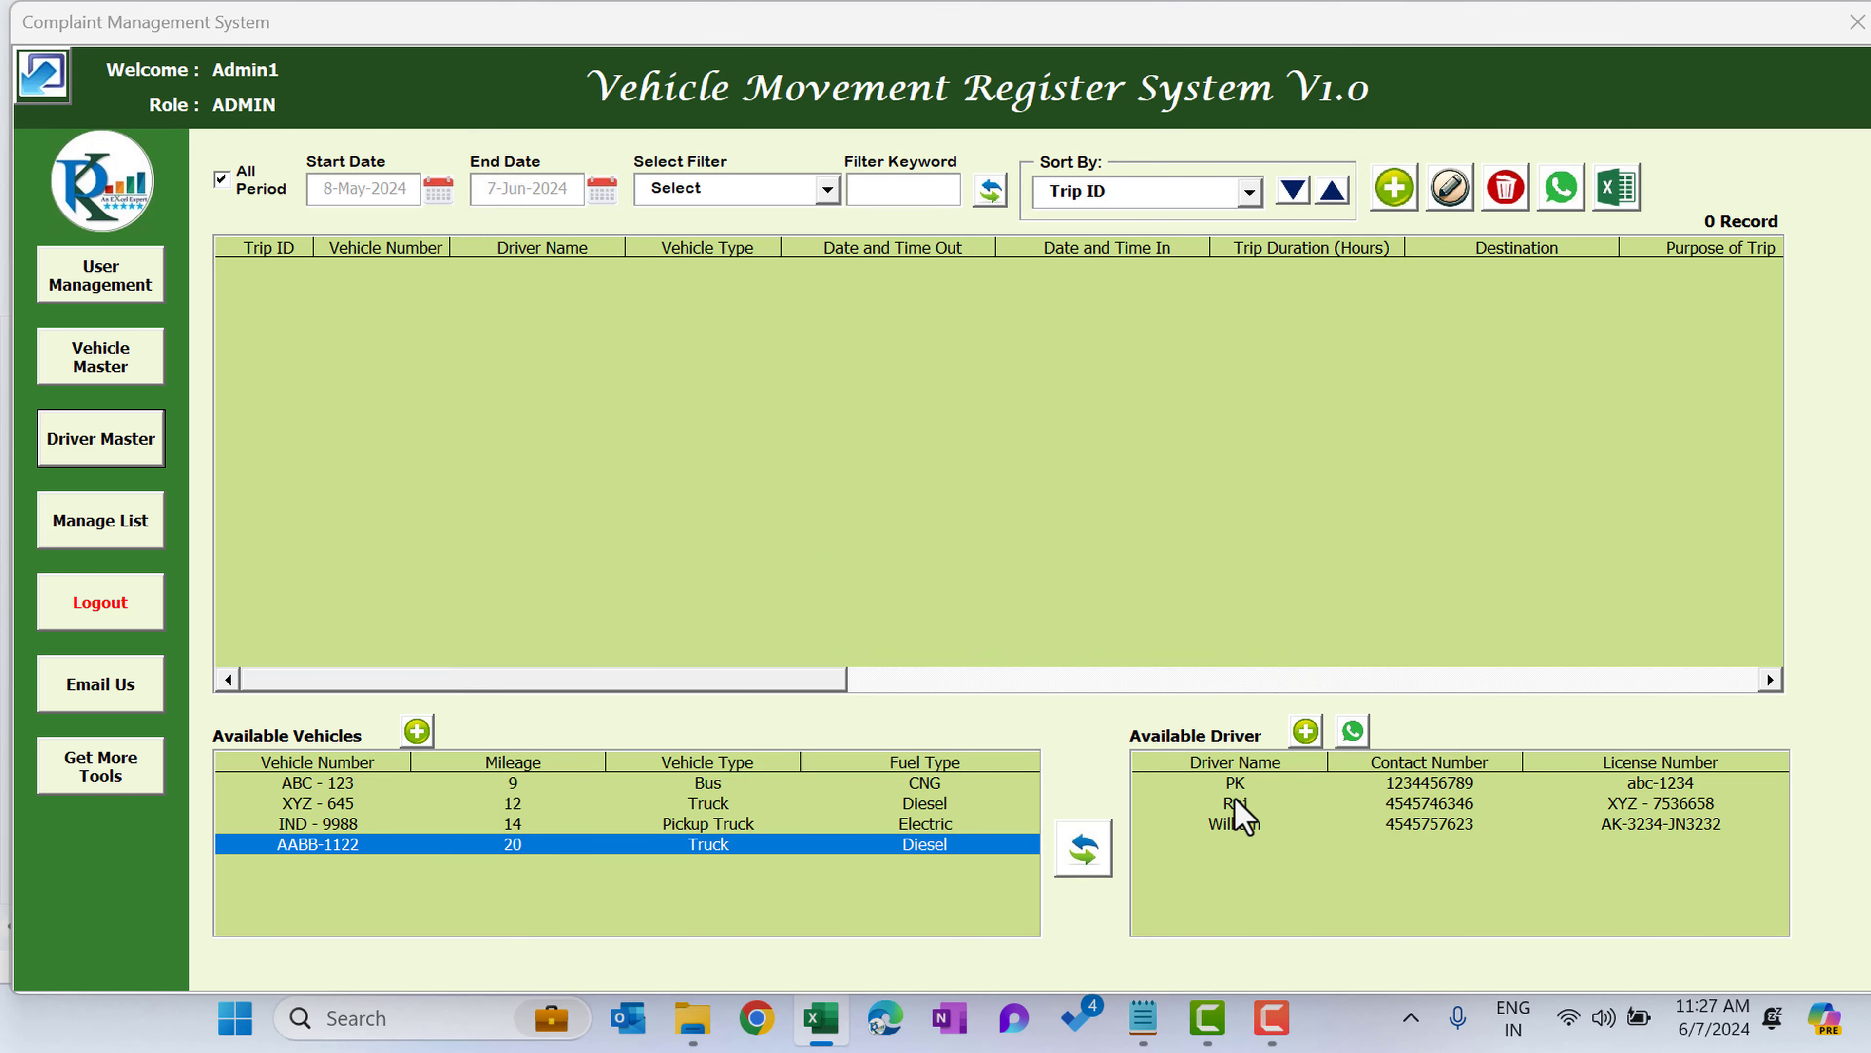
click(1230, 823)
click(1089, 851)
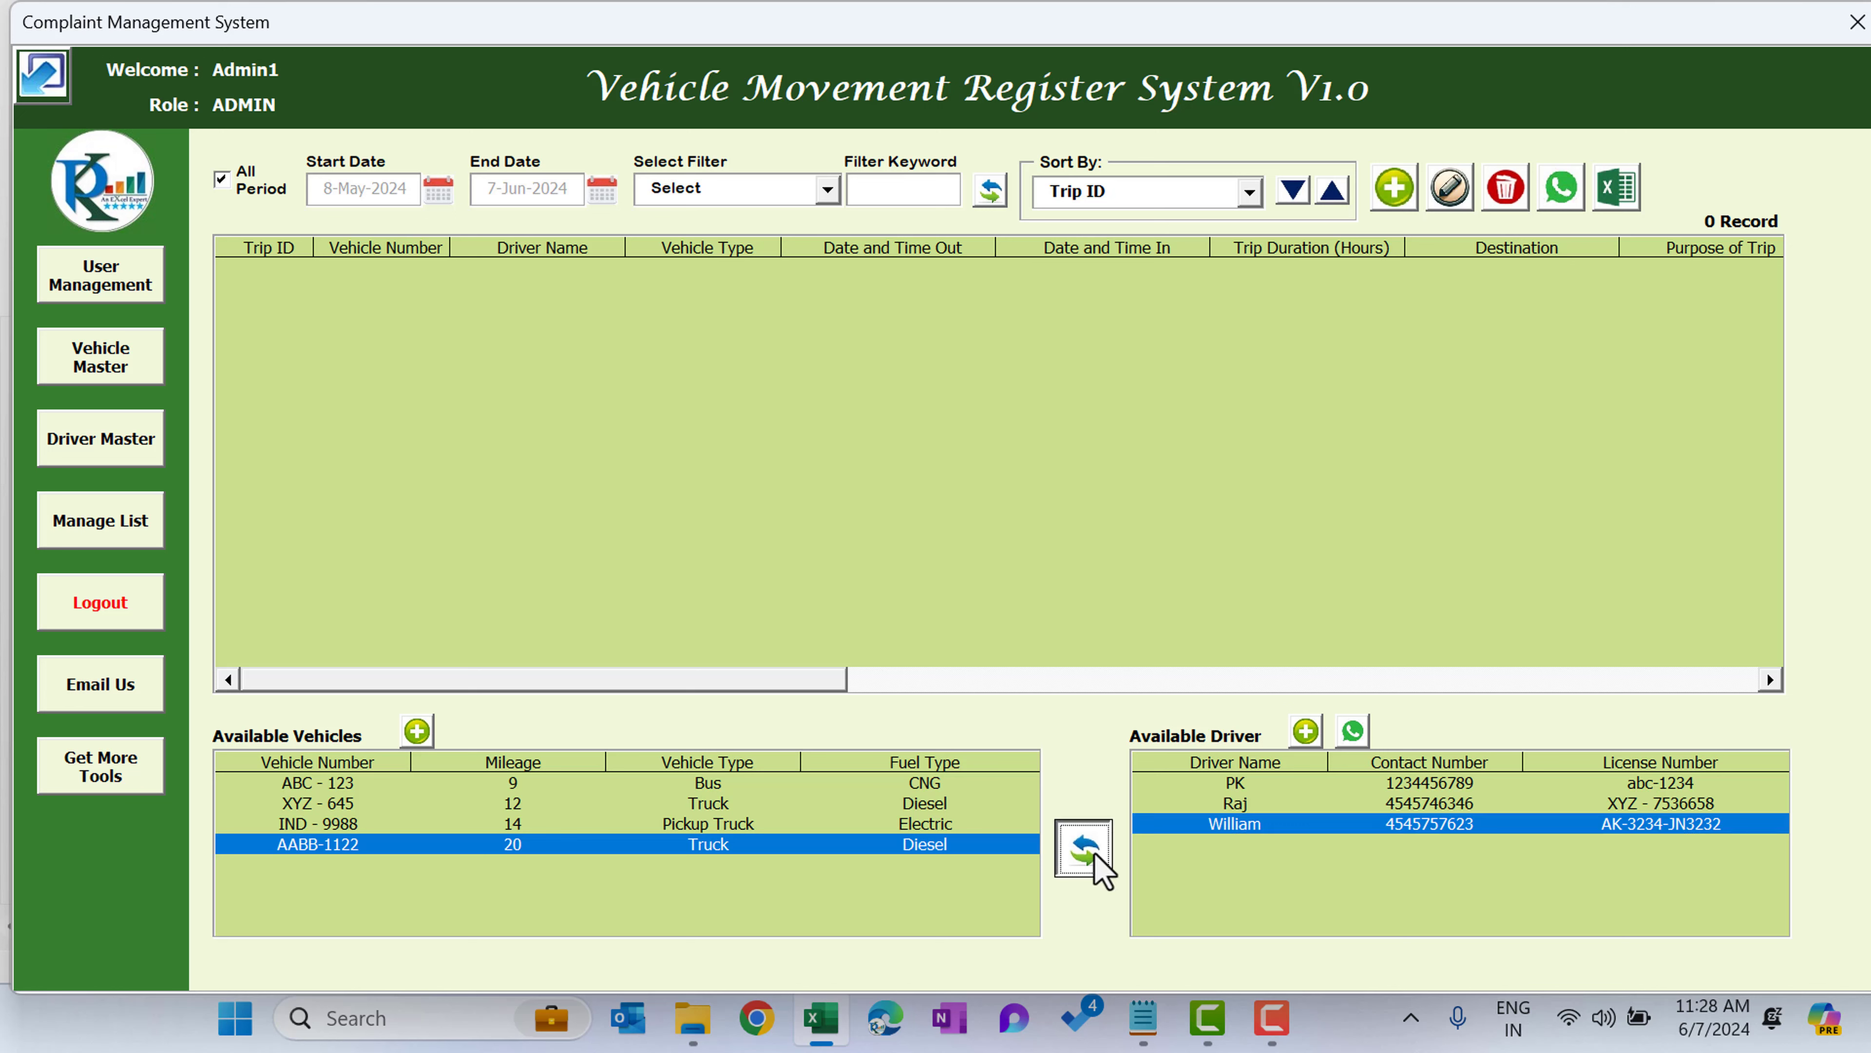
click(1237, 844)
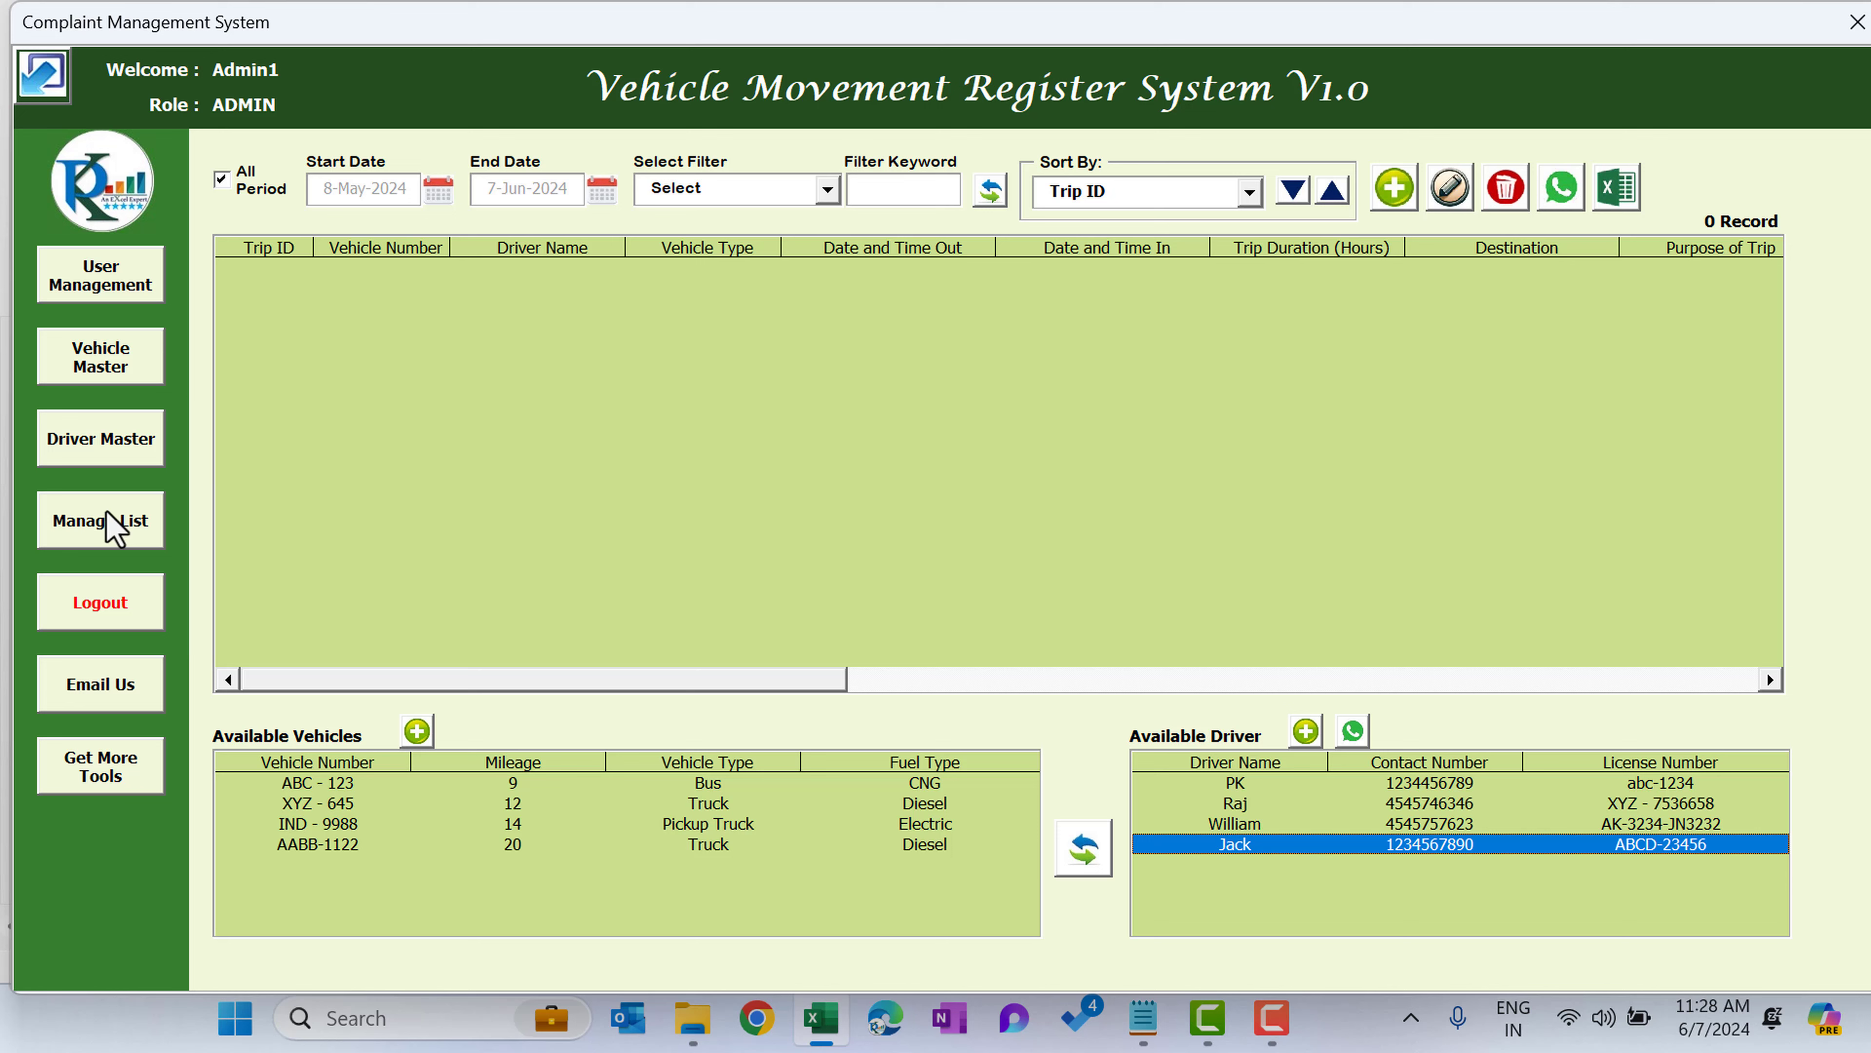
- In Manage List, review the Purpose of Trip, Status, Vehicle Type and Fuel Type lists
click(124, 546)
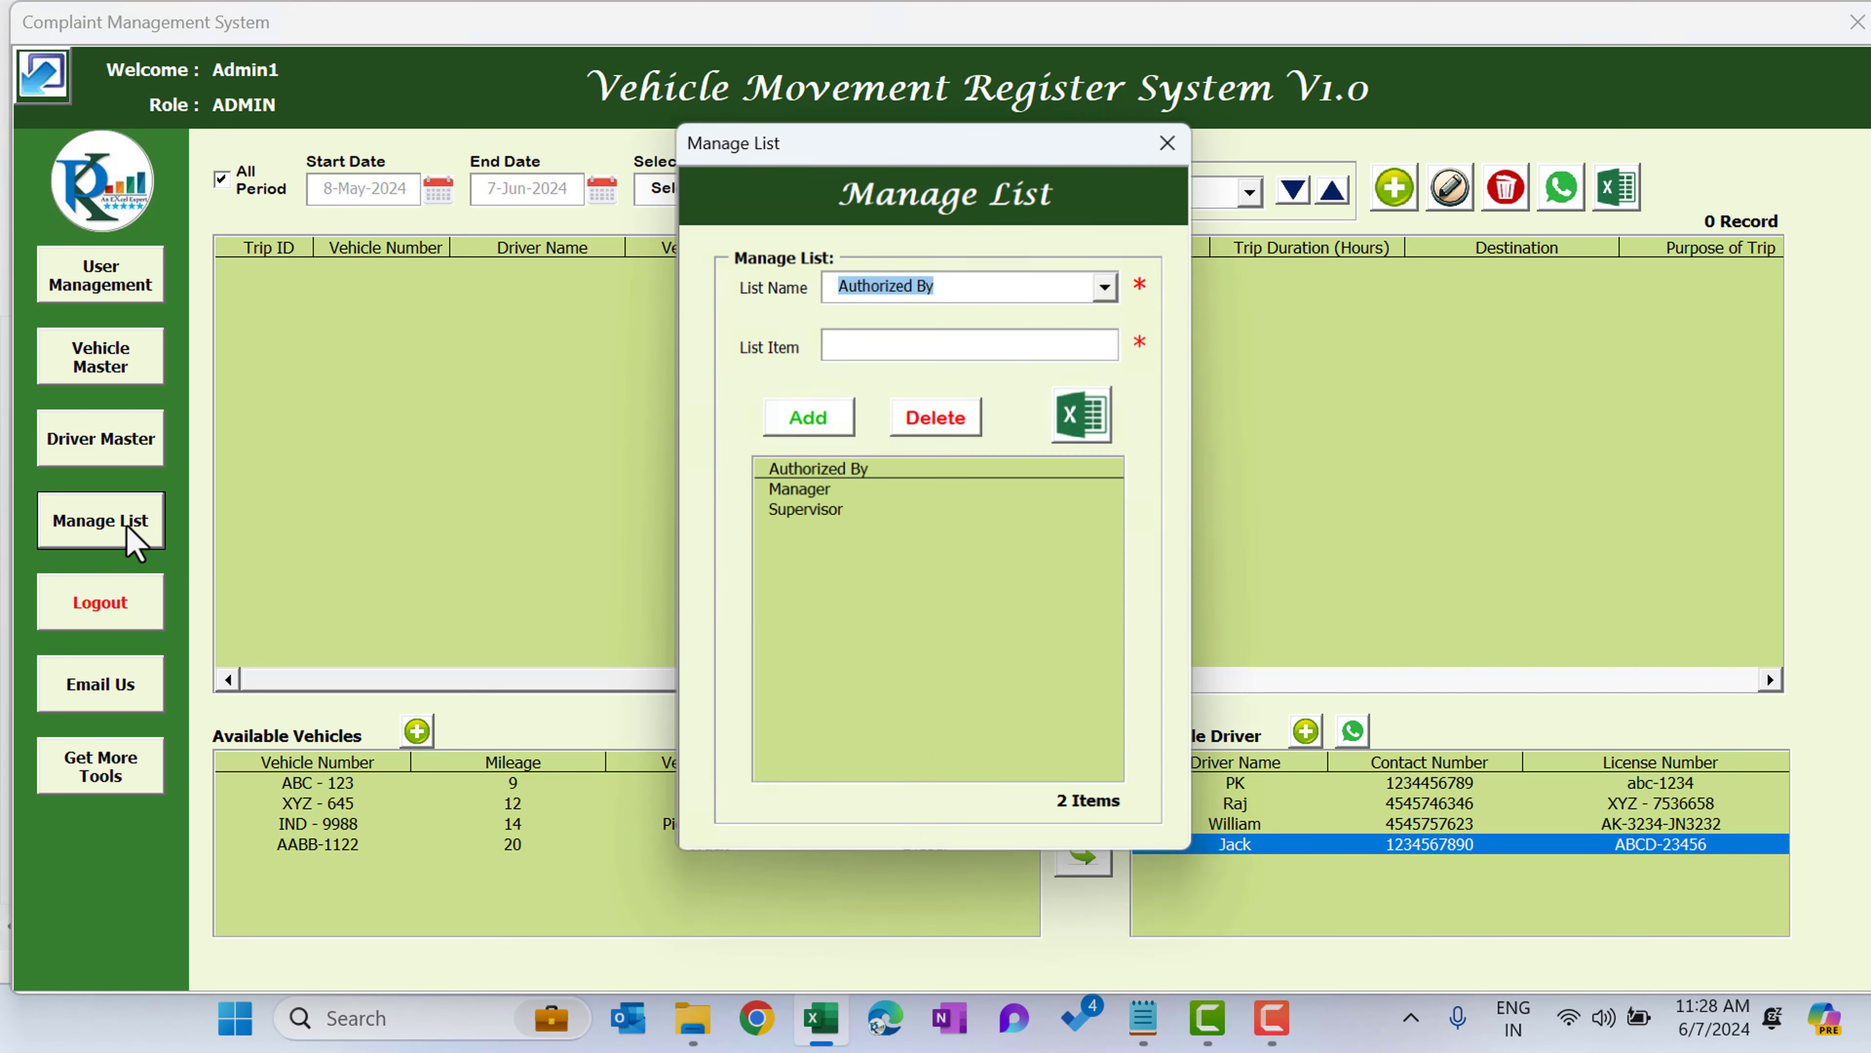
click(994, 289)
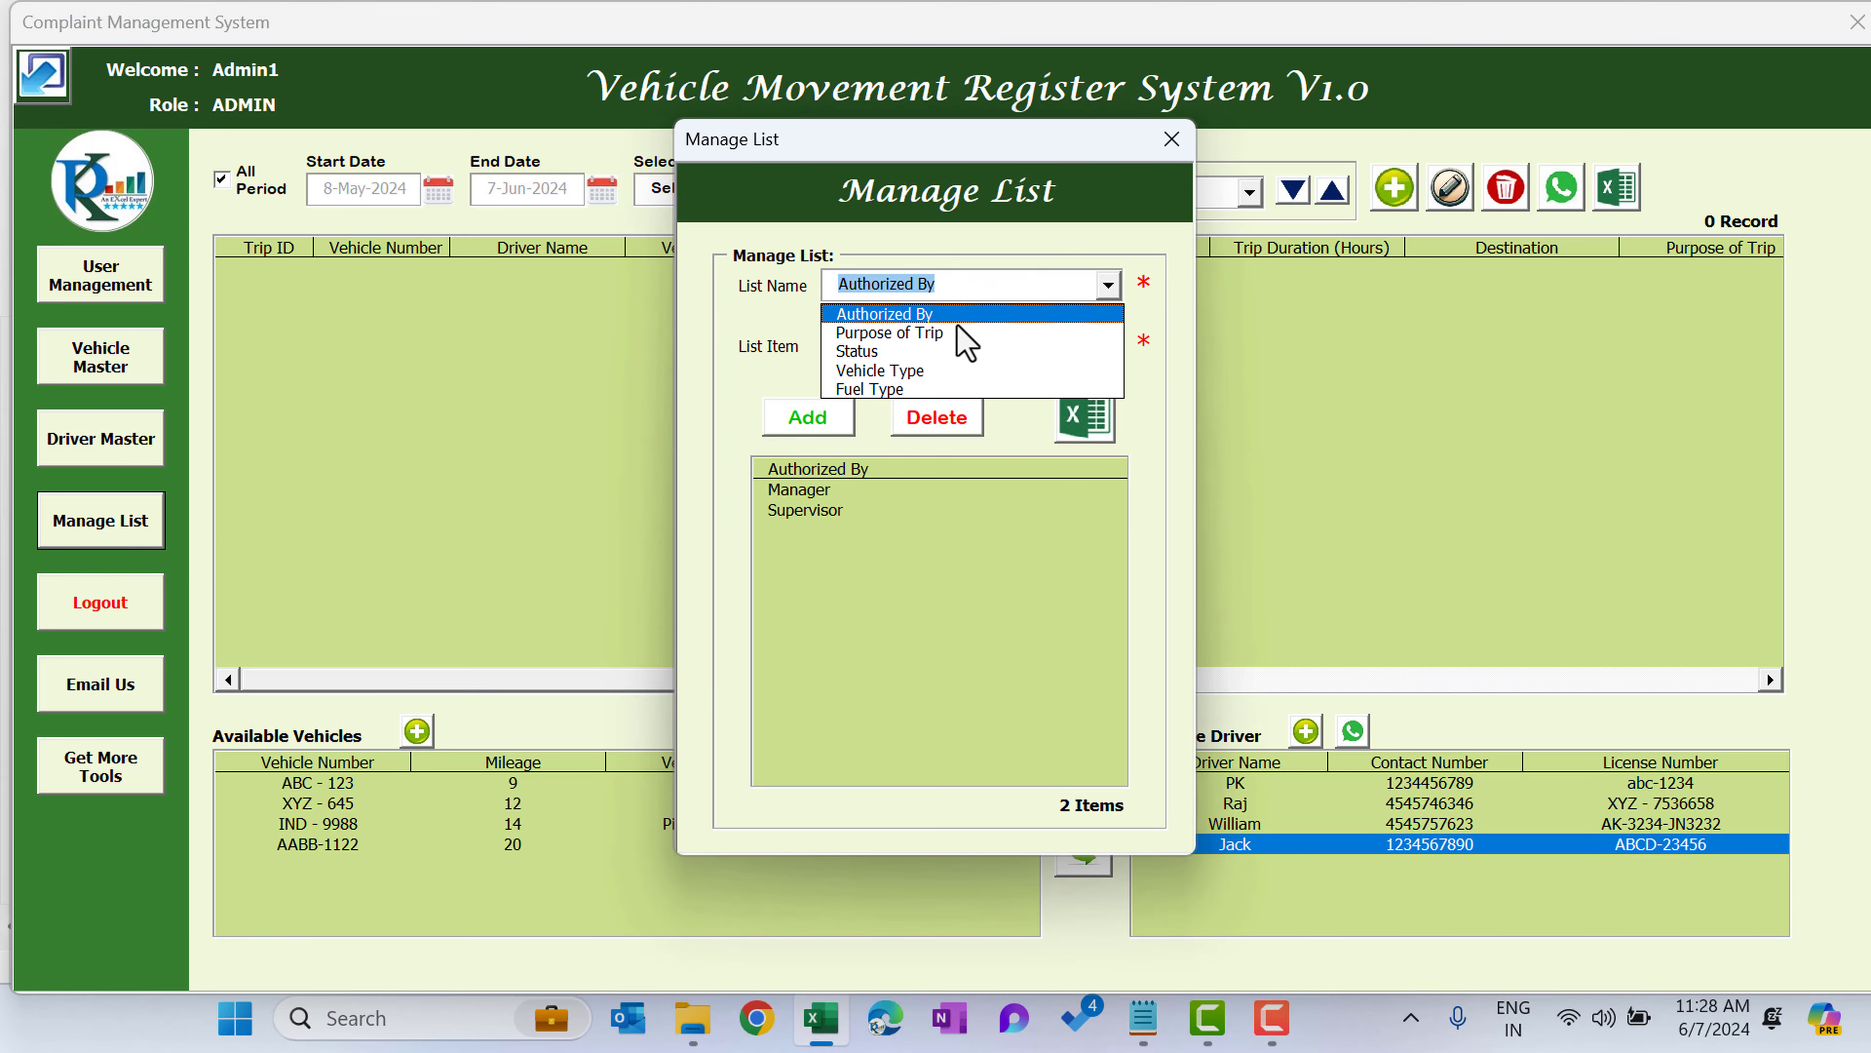
click(943, 333)
click(987, 287)
click(918, 354)
click(948, 299)
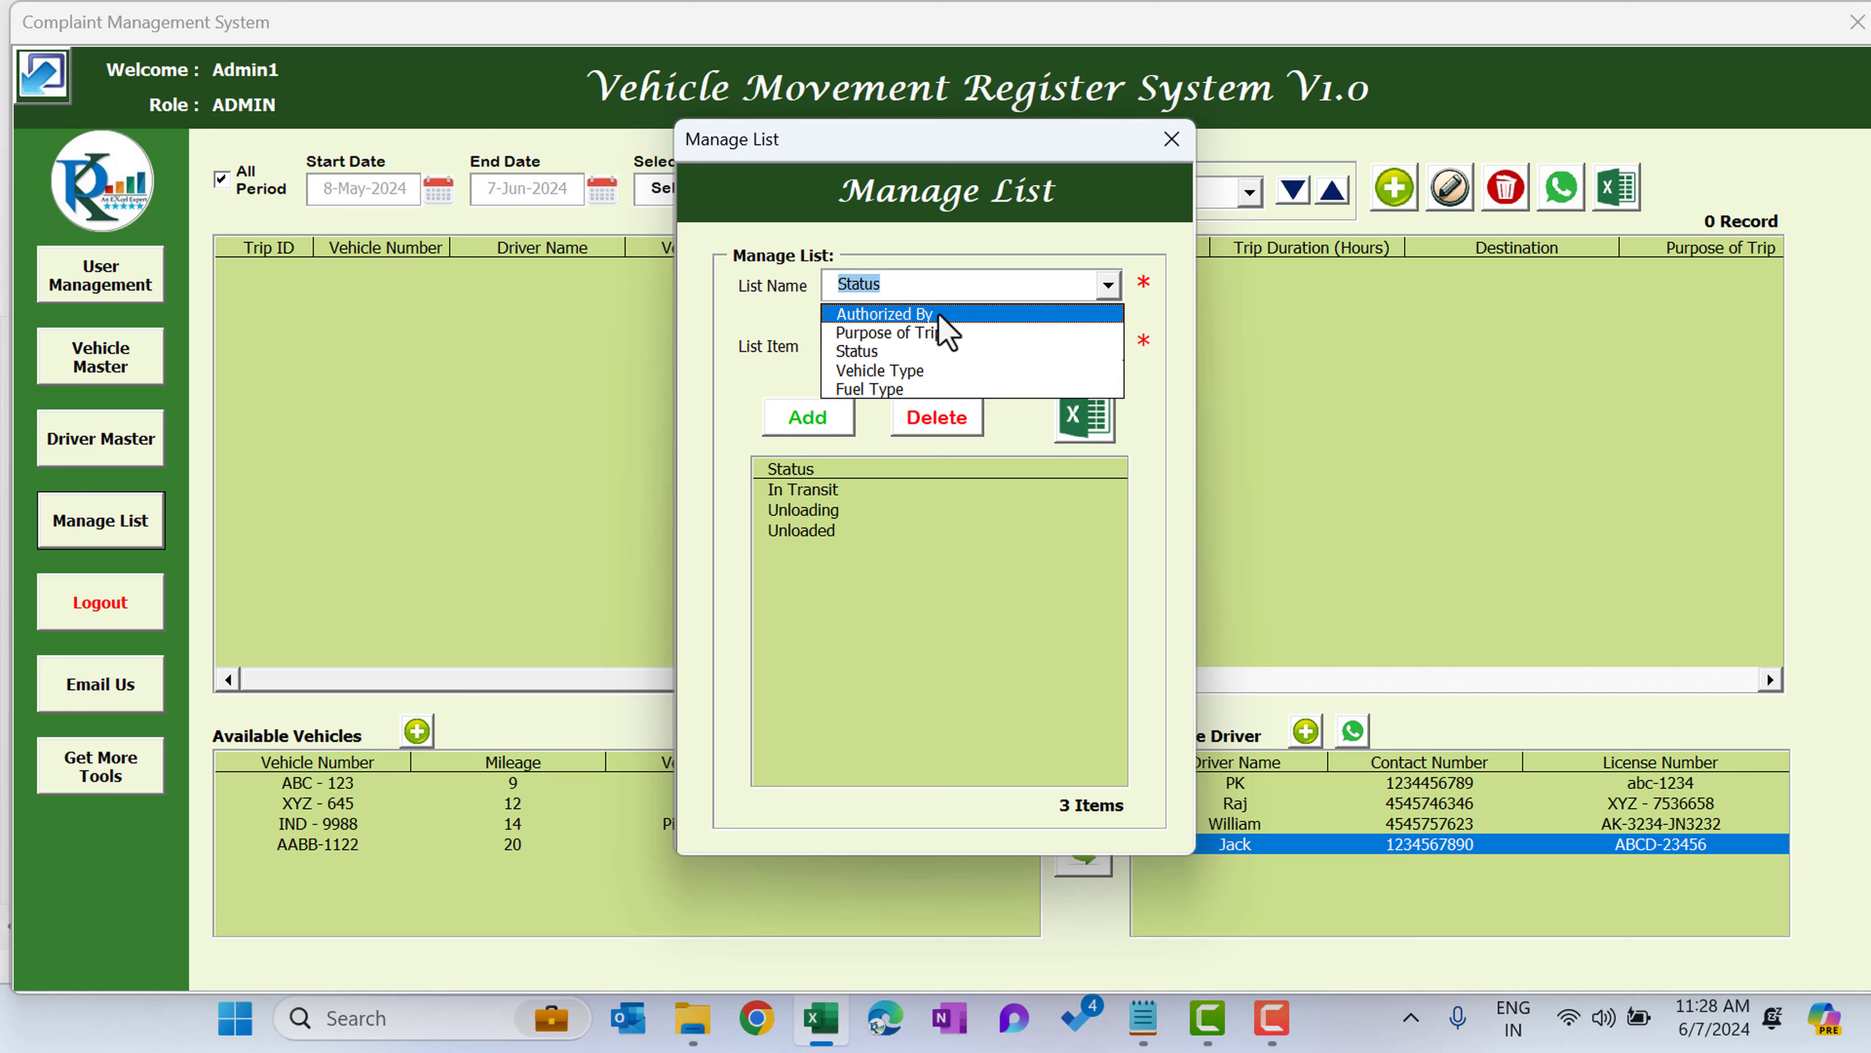
click(924, 370)
click(930, 297)
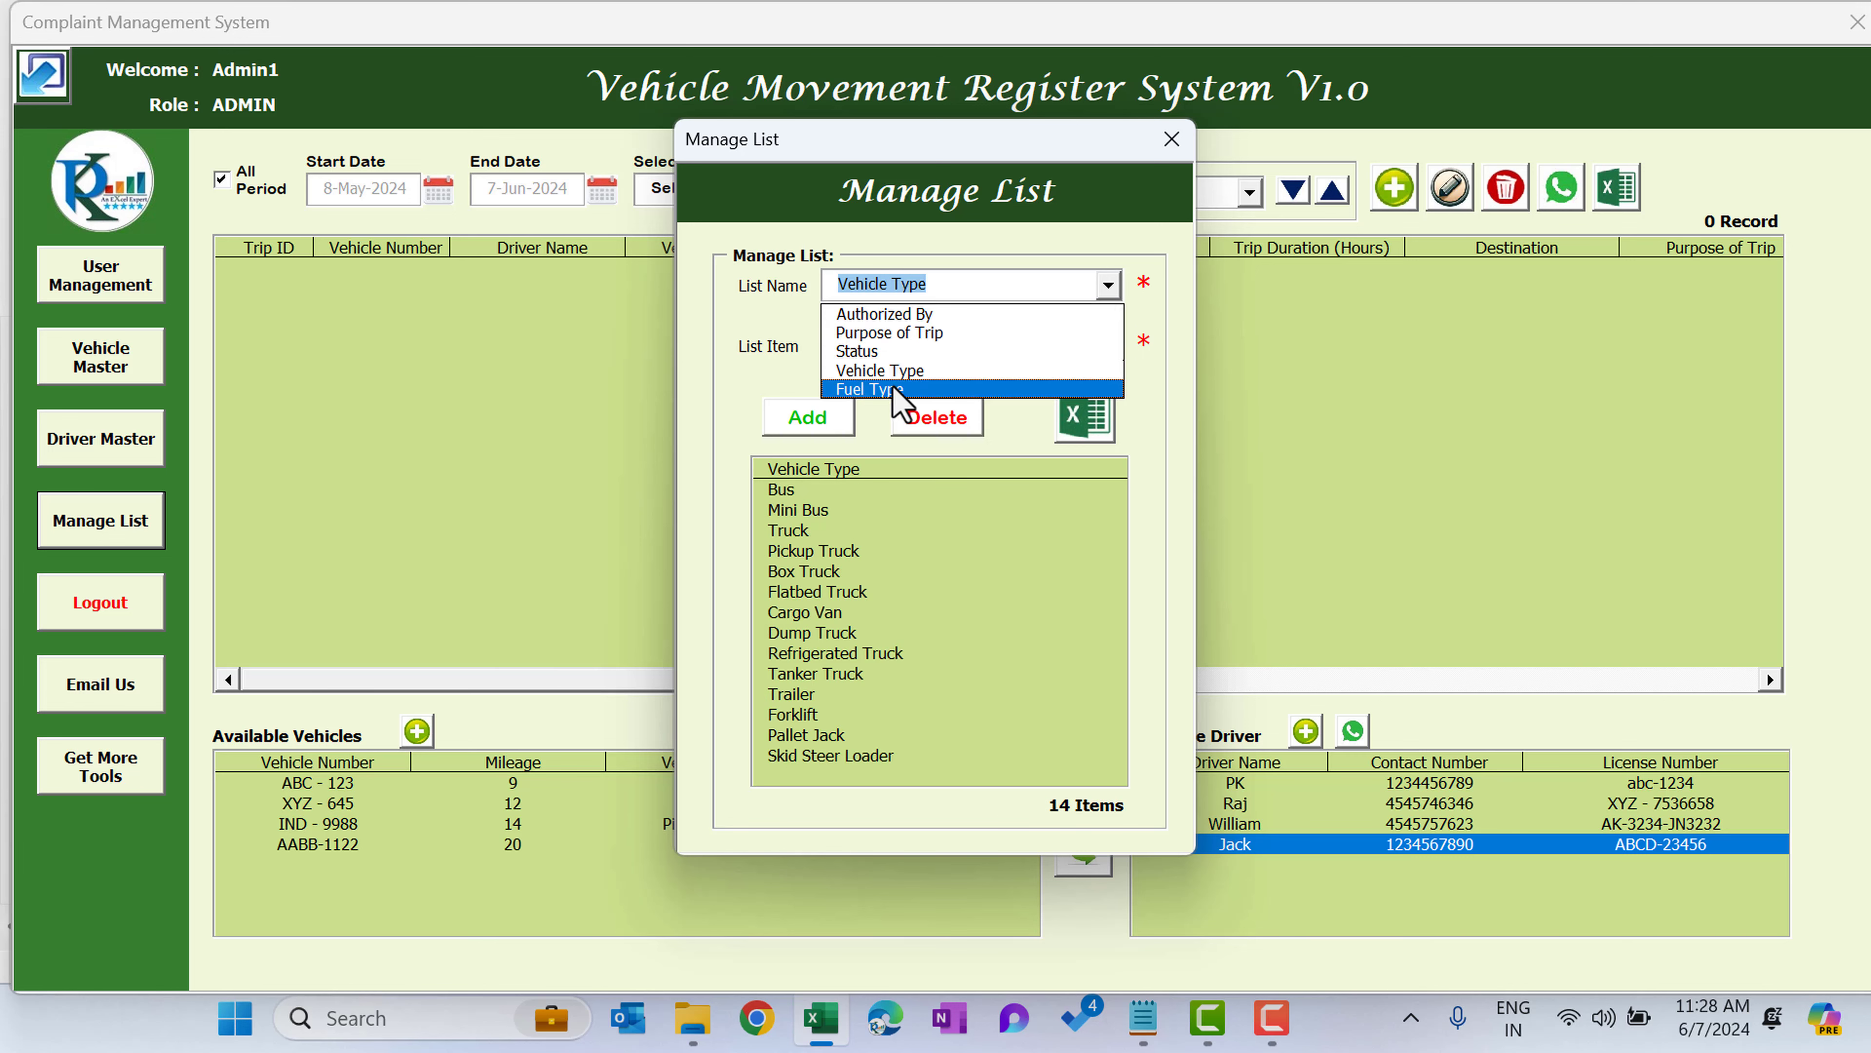
click(921, 392)
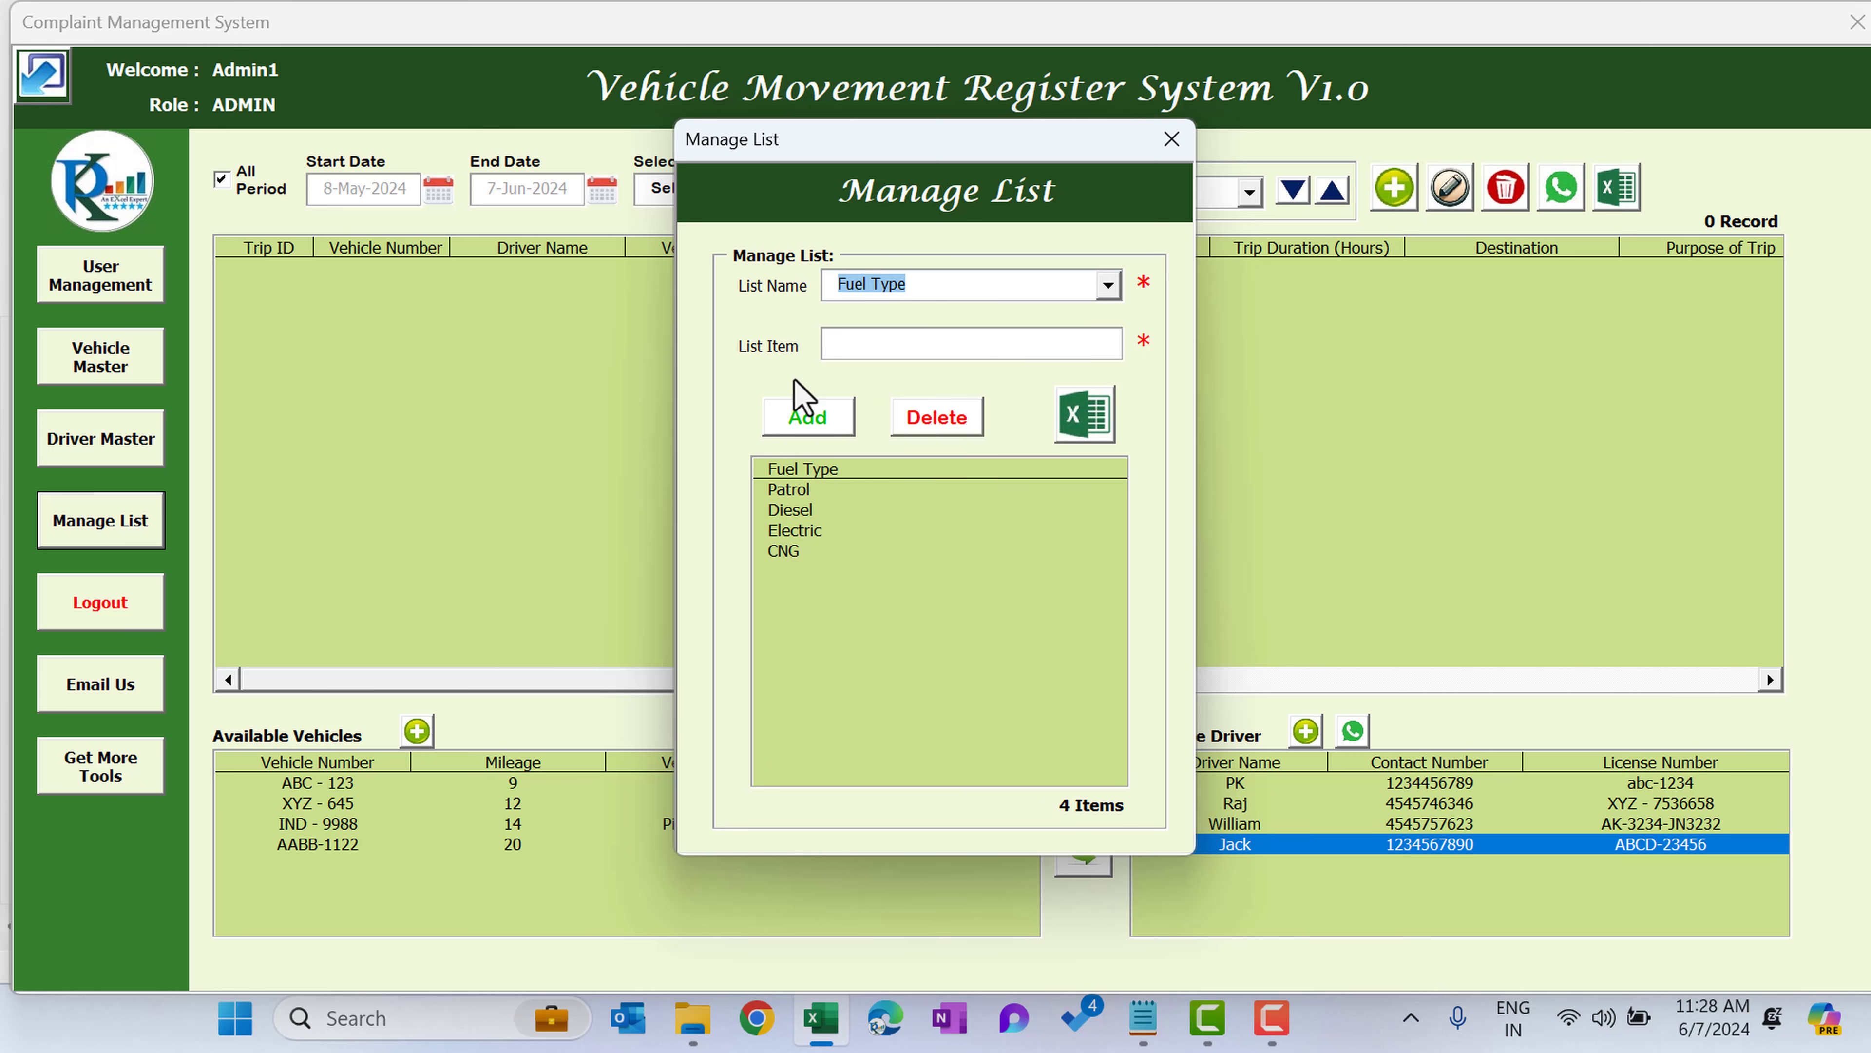
click(900, 282)
- Add the new authoriser's initials to the Authorized By list and close the list manager
click(908, 314)
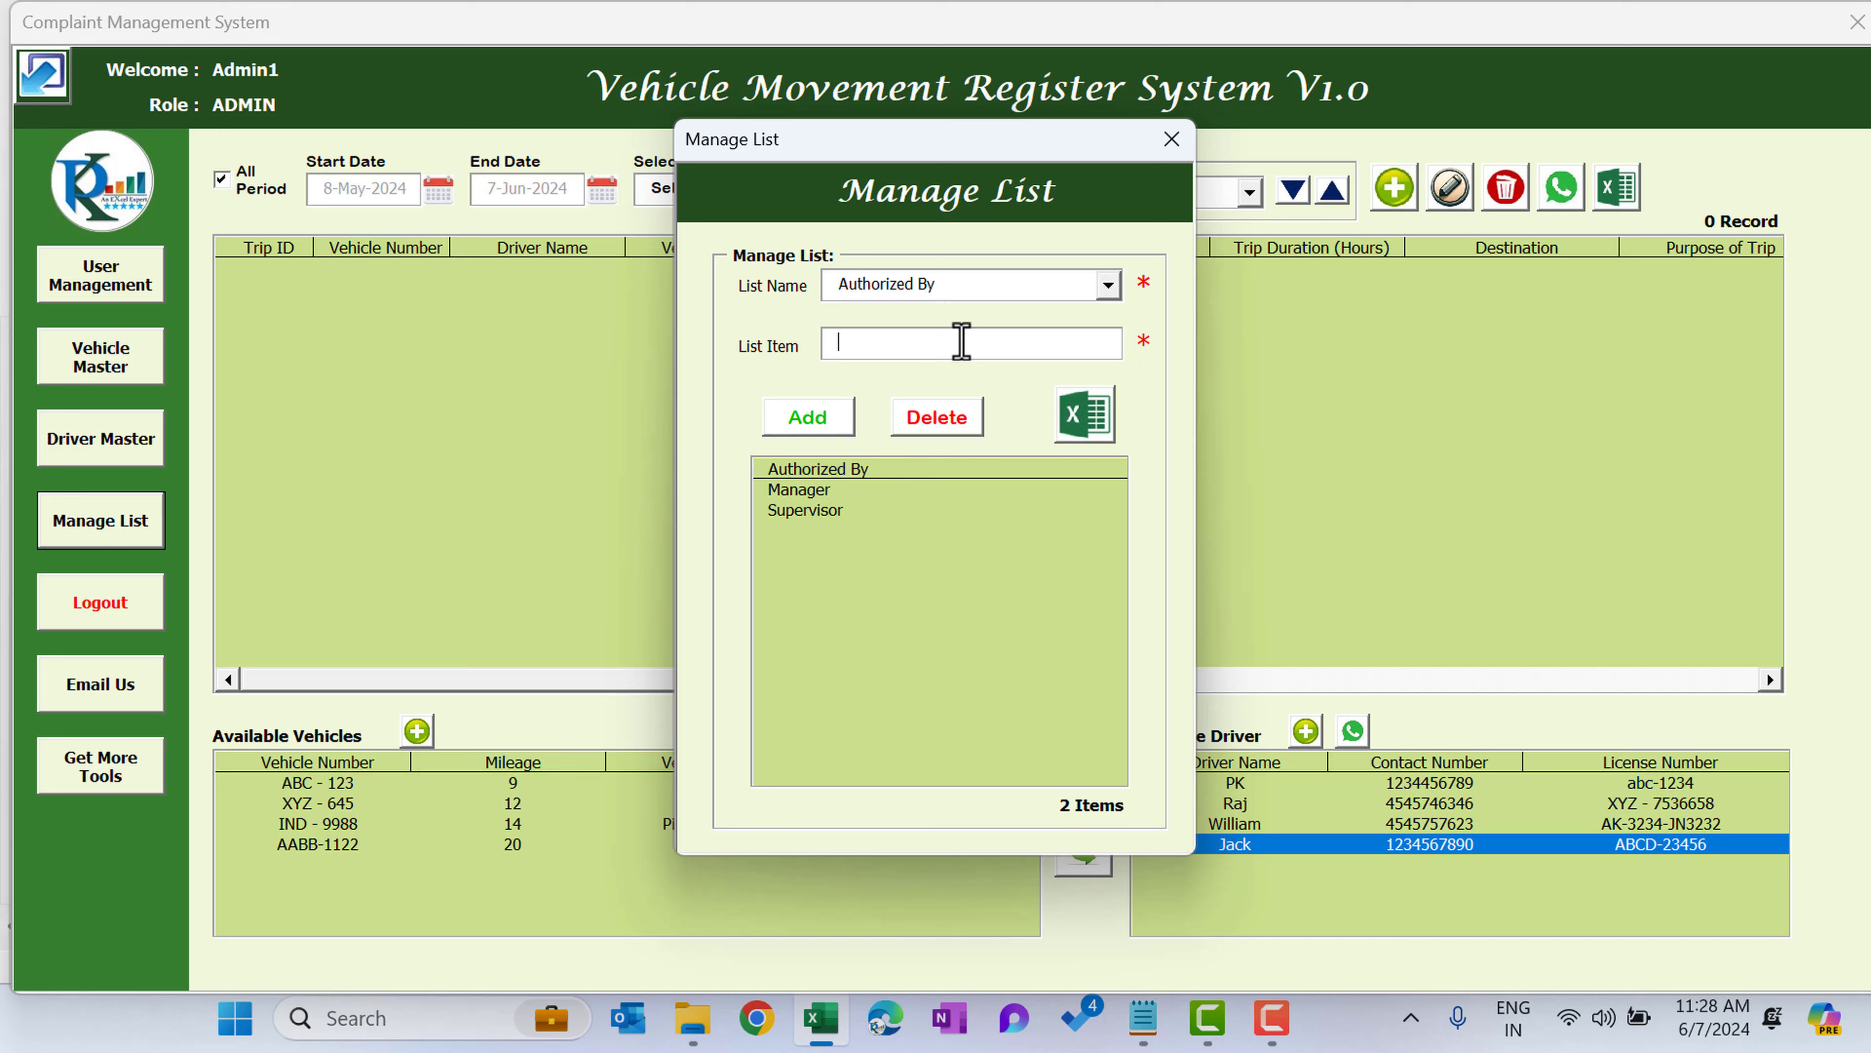
text(PK)
click(805, 428)
click(953, 612)
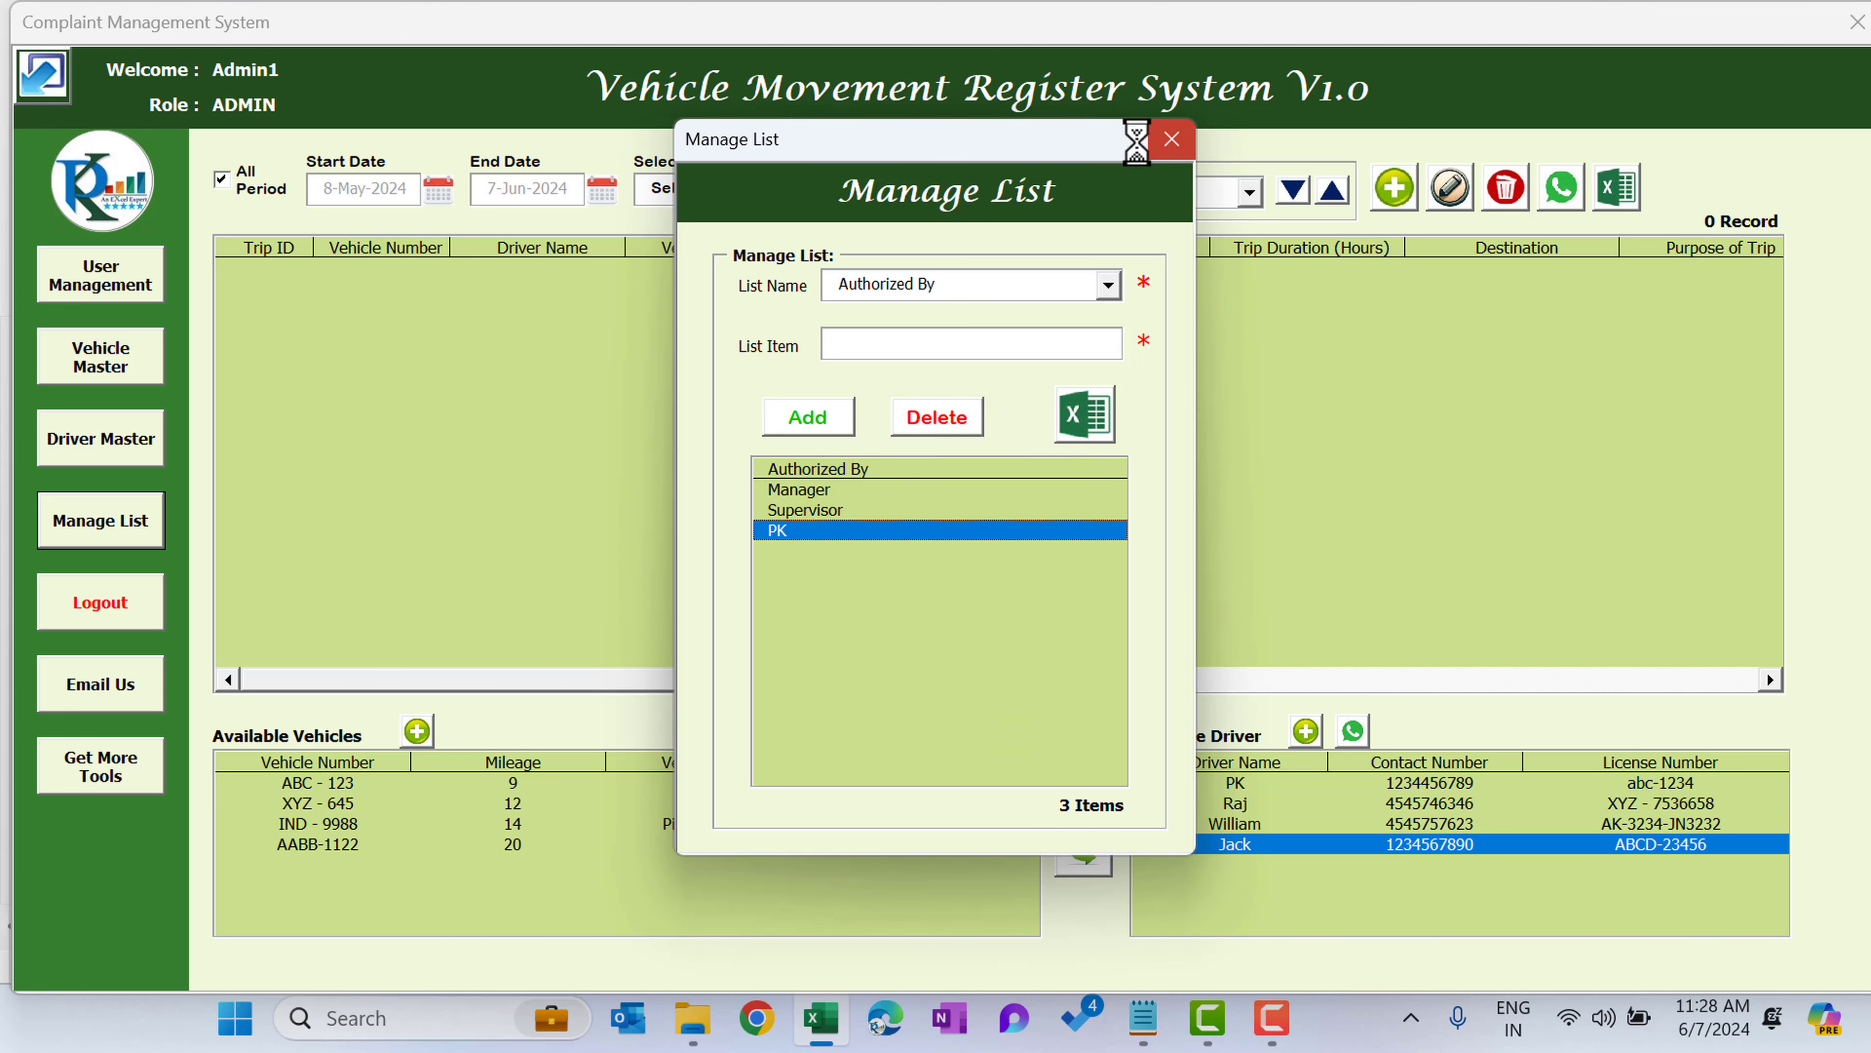
click(1170, 138)
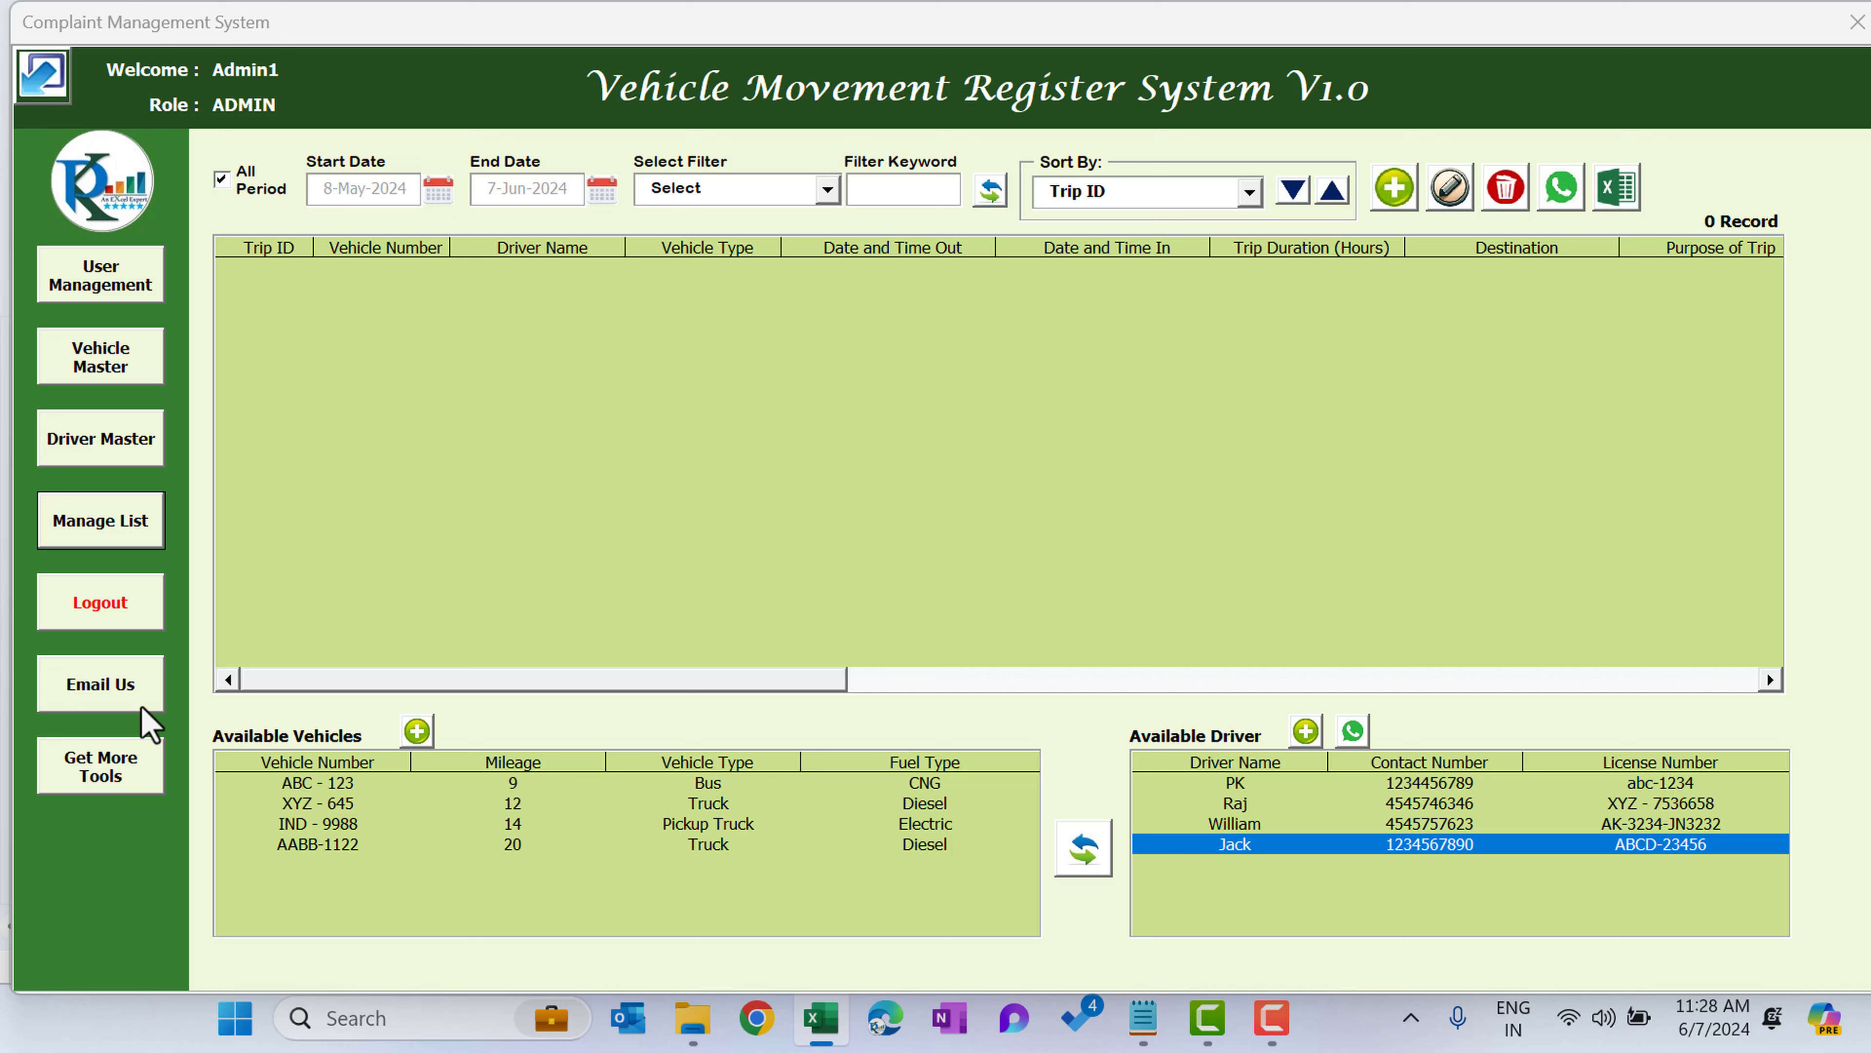
click(123, 696)
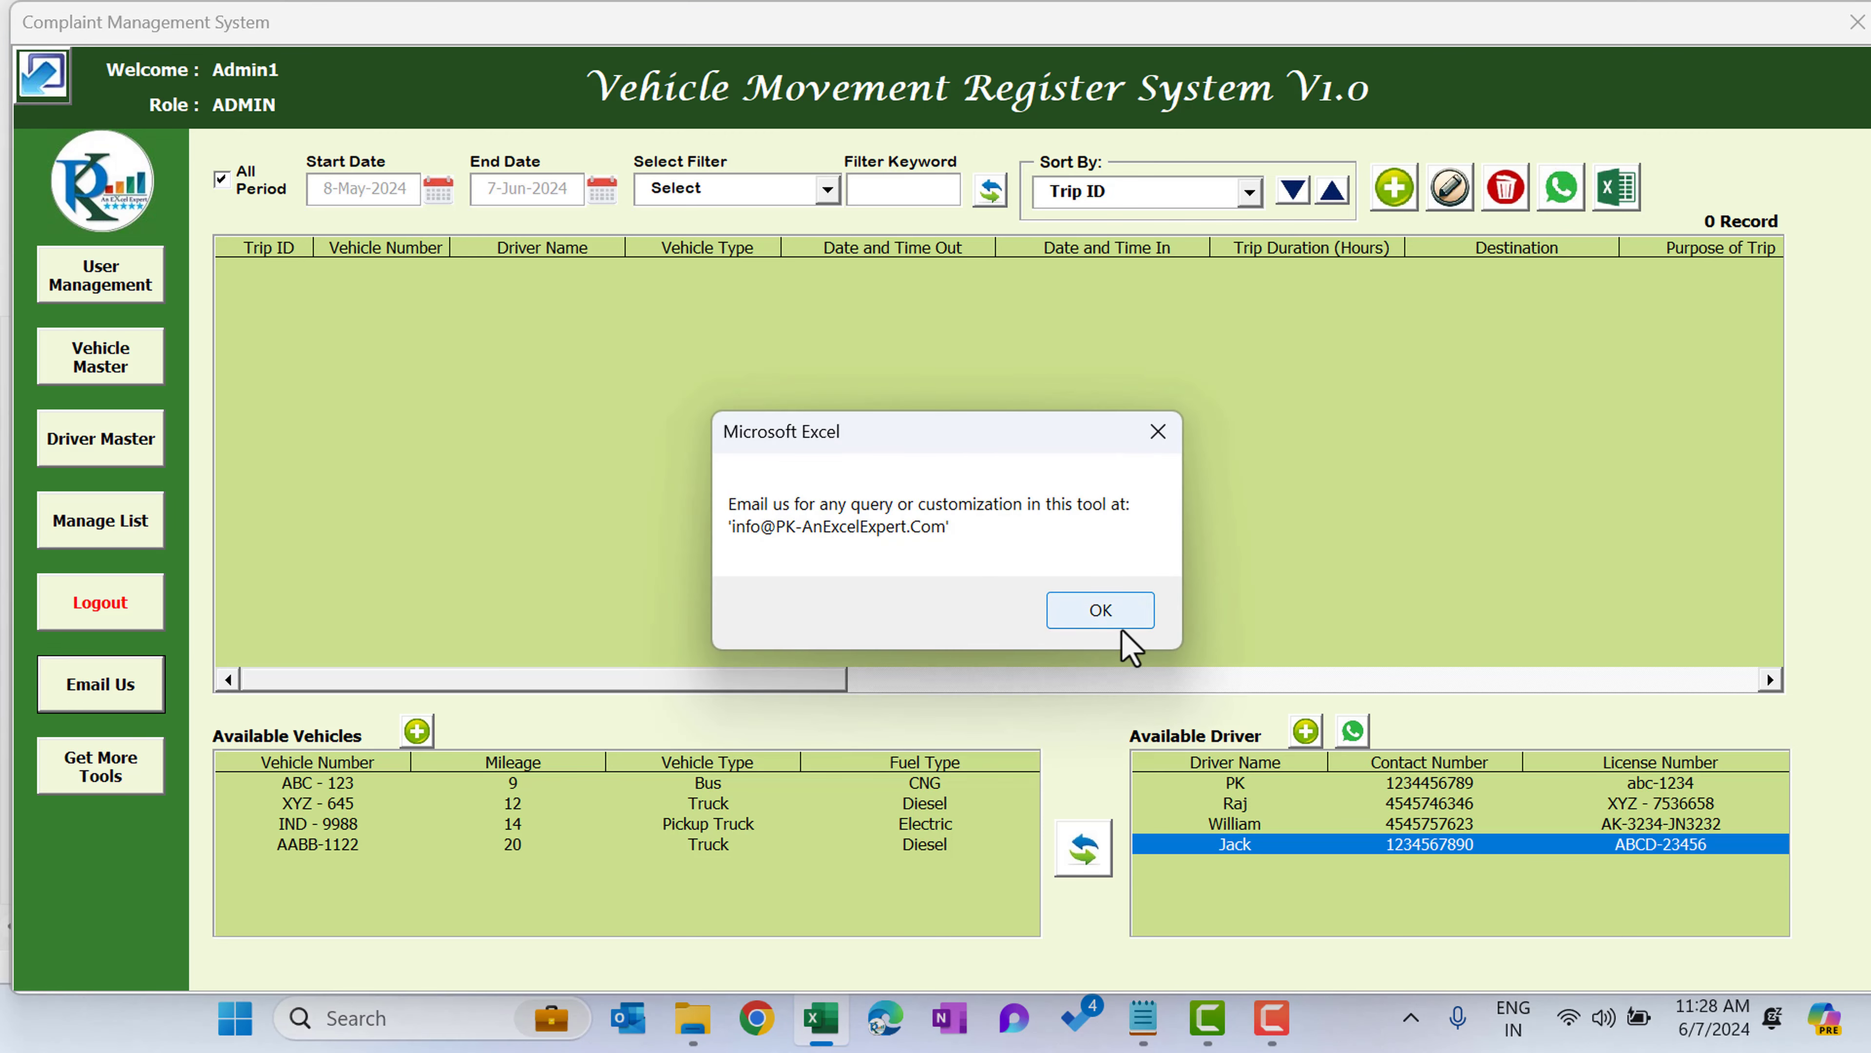
click(1119, 625)
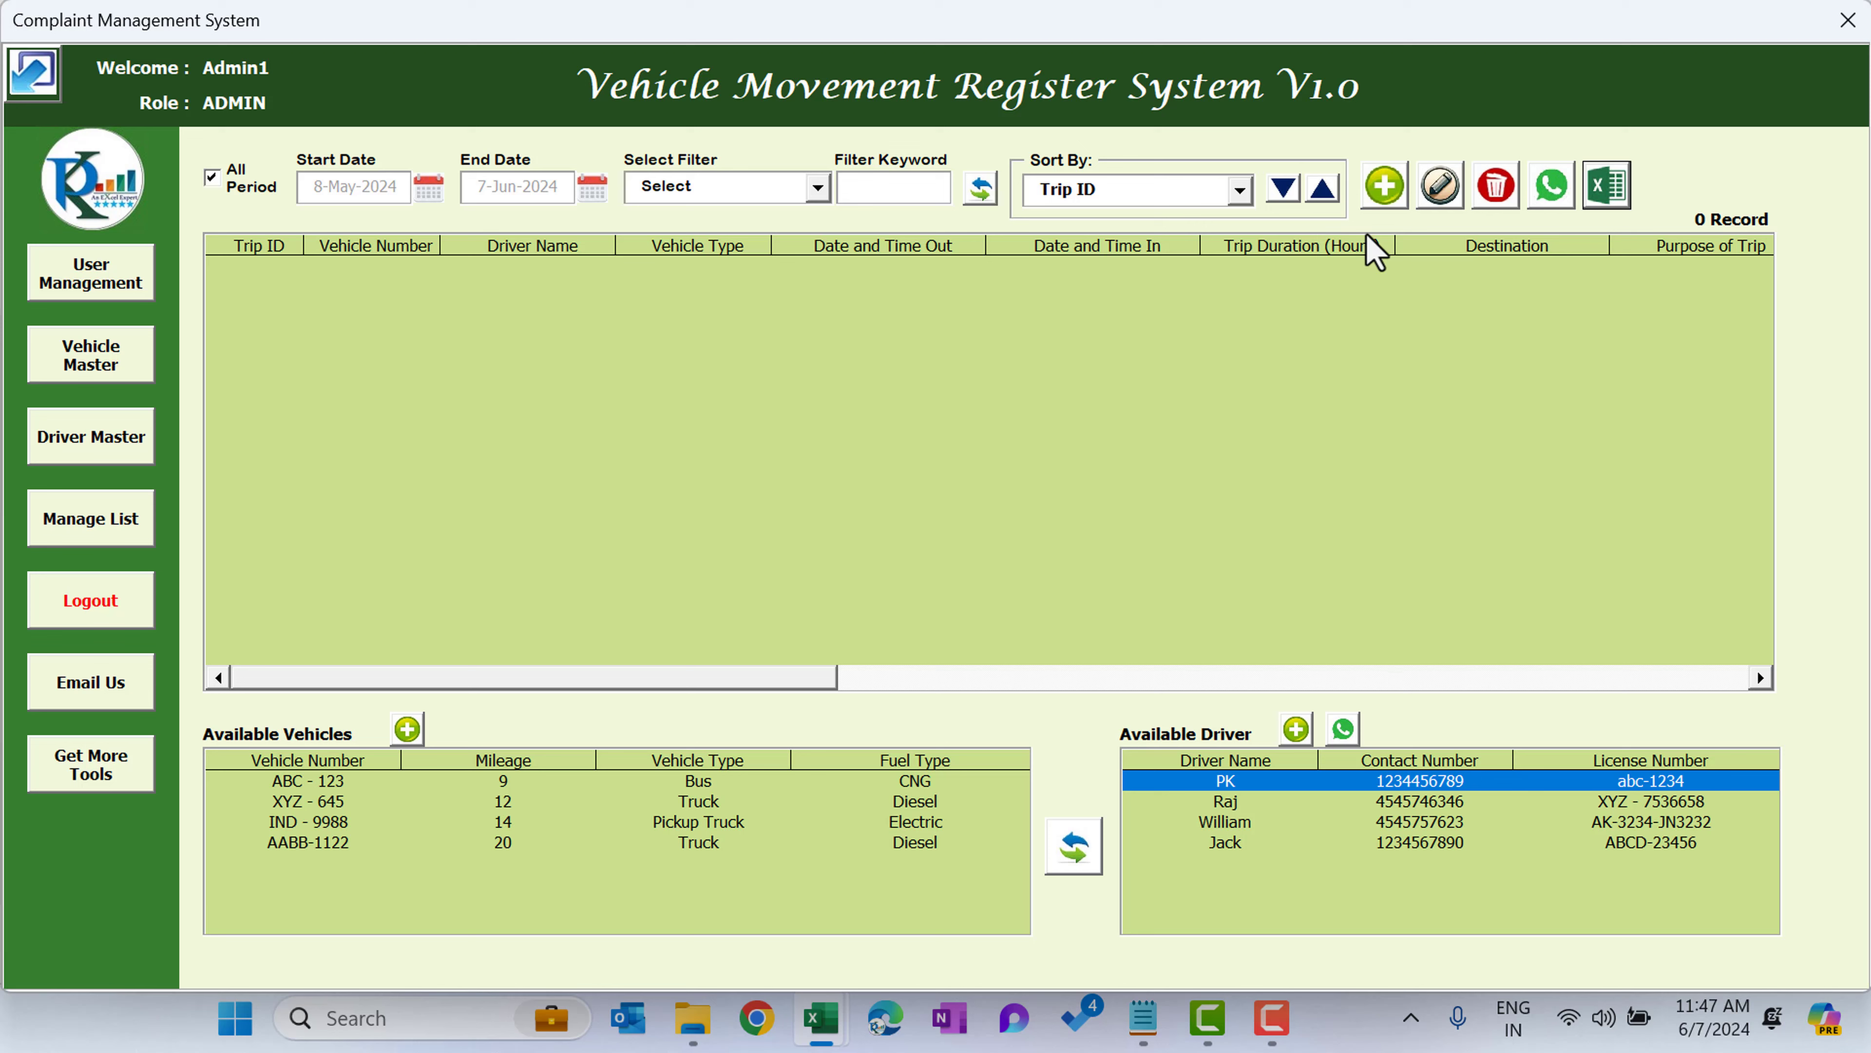
- Start a new trip with vehicle AABB-1122 and its driver selected
click(1386, 187)
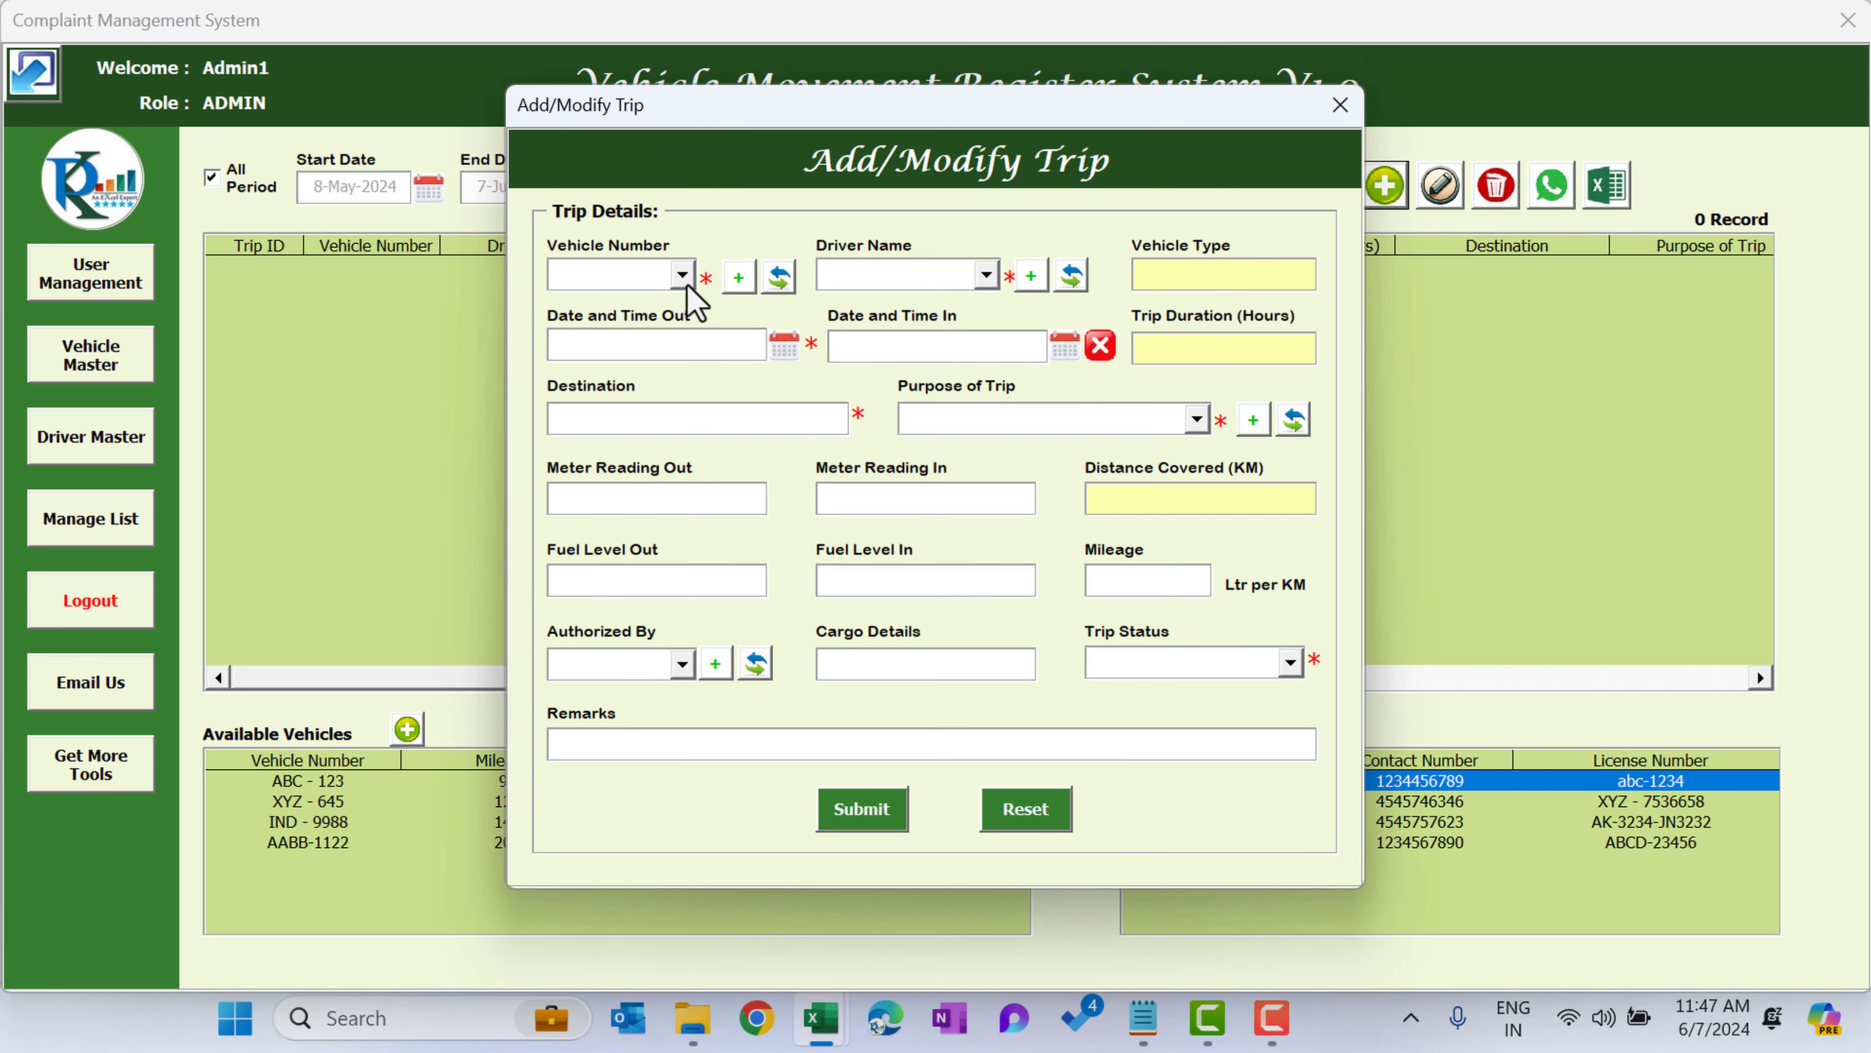
click(684, 276)
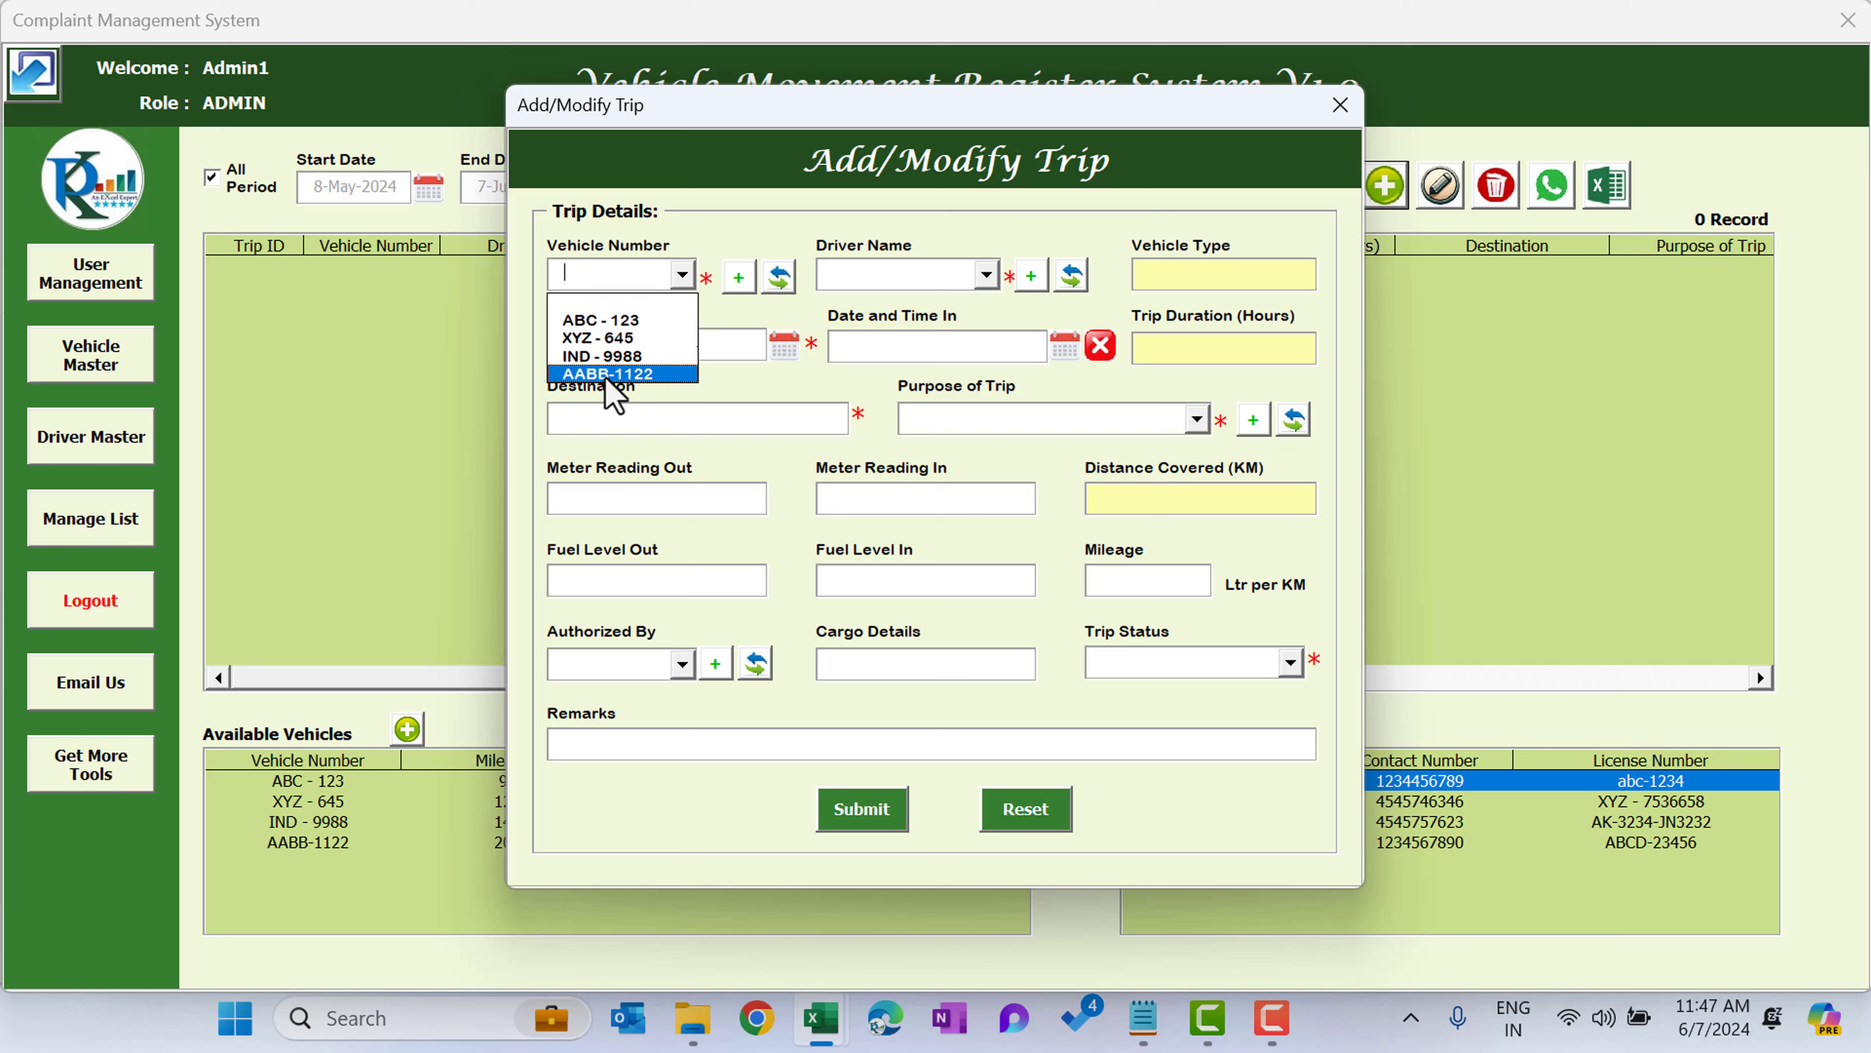
click(639, 376)
click(958, 277)
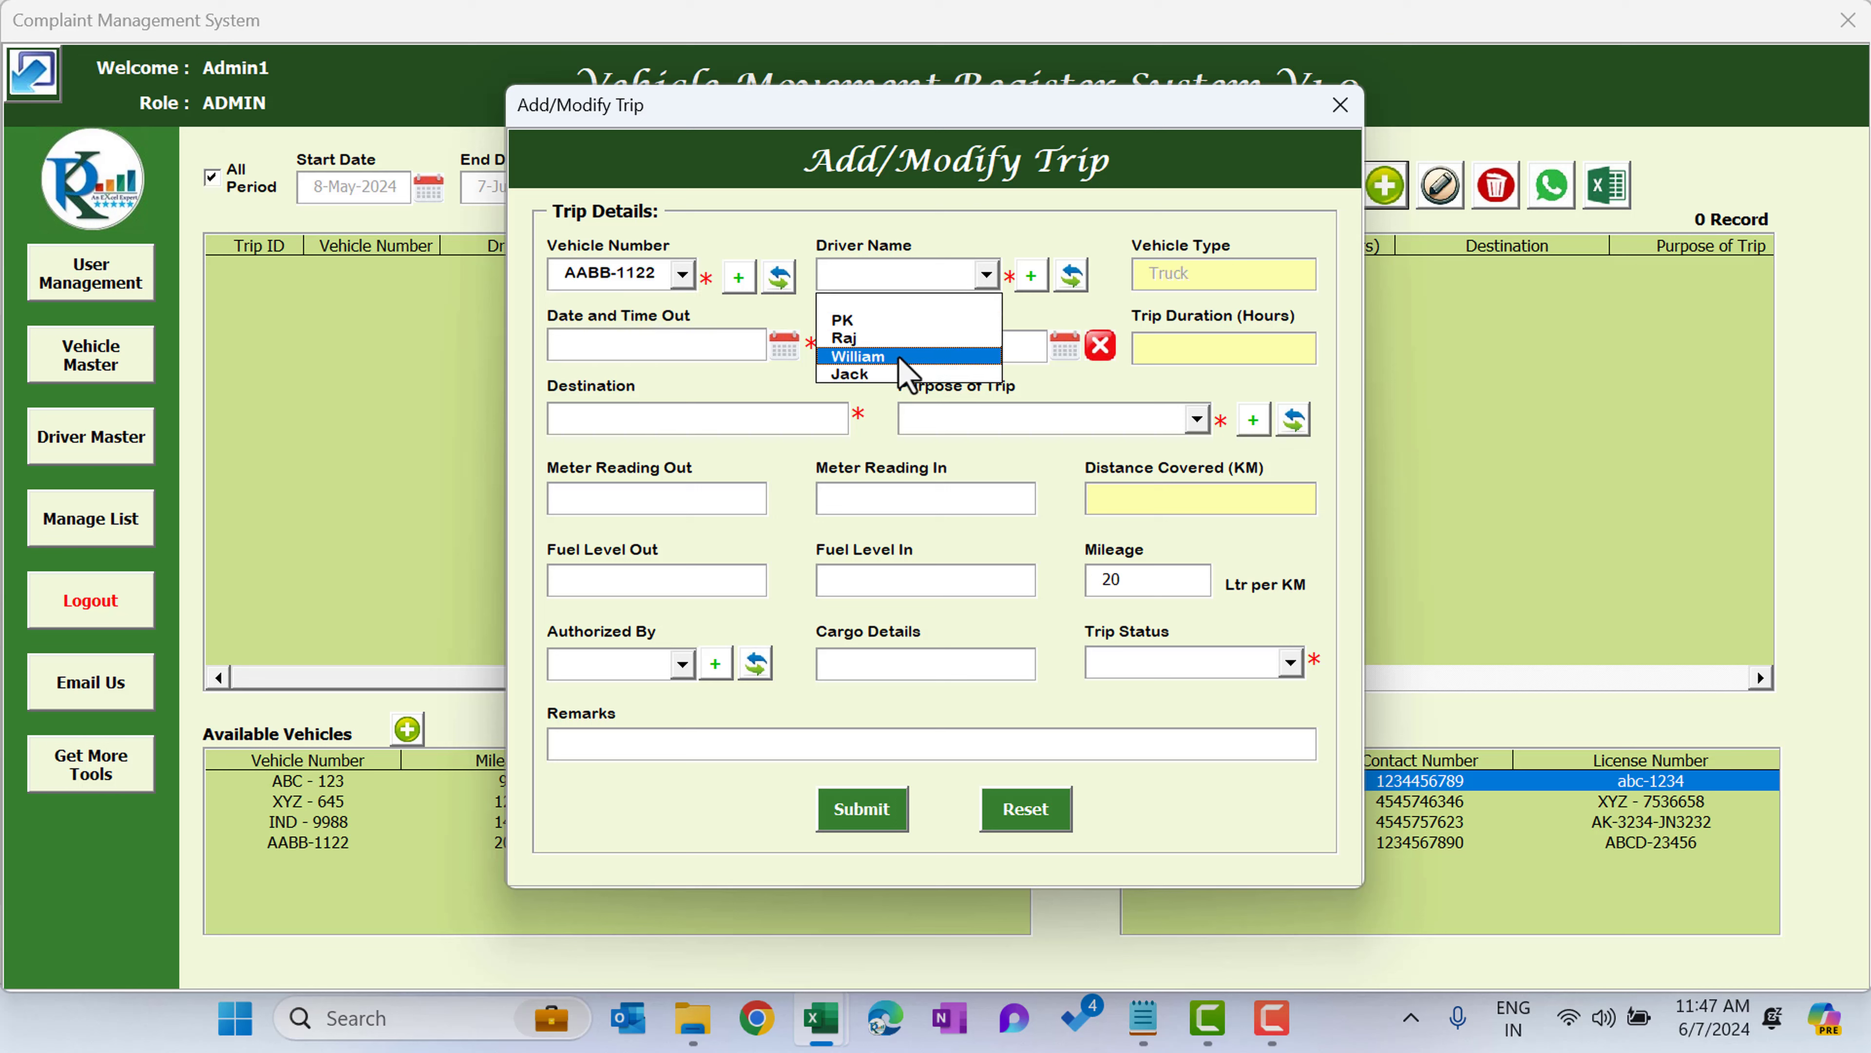
click(866, 374)
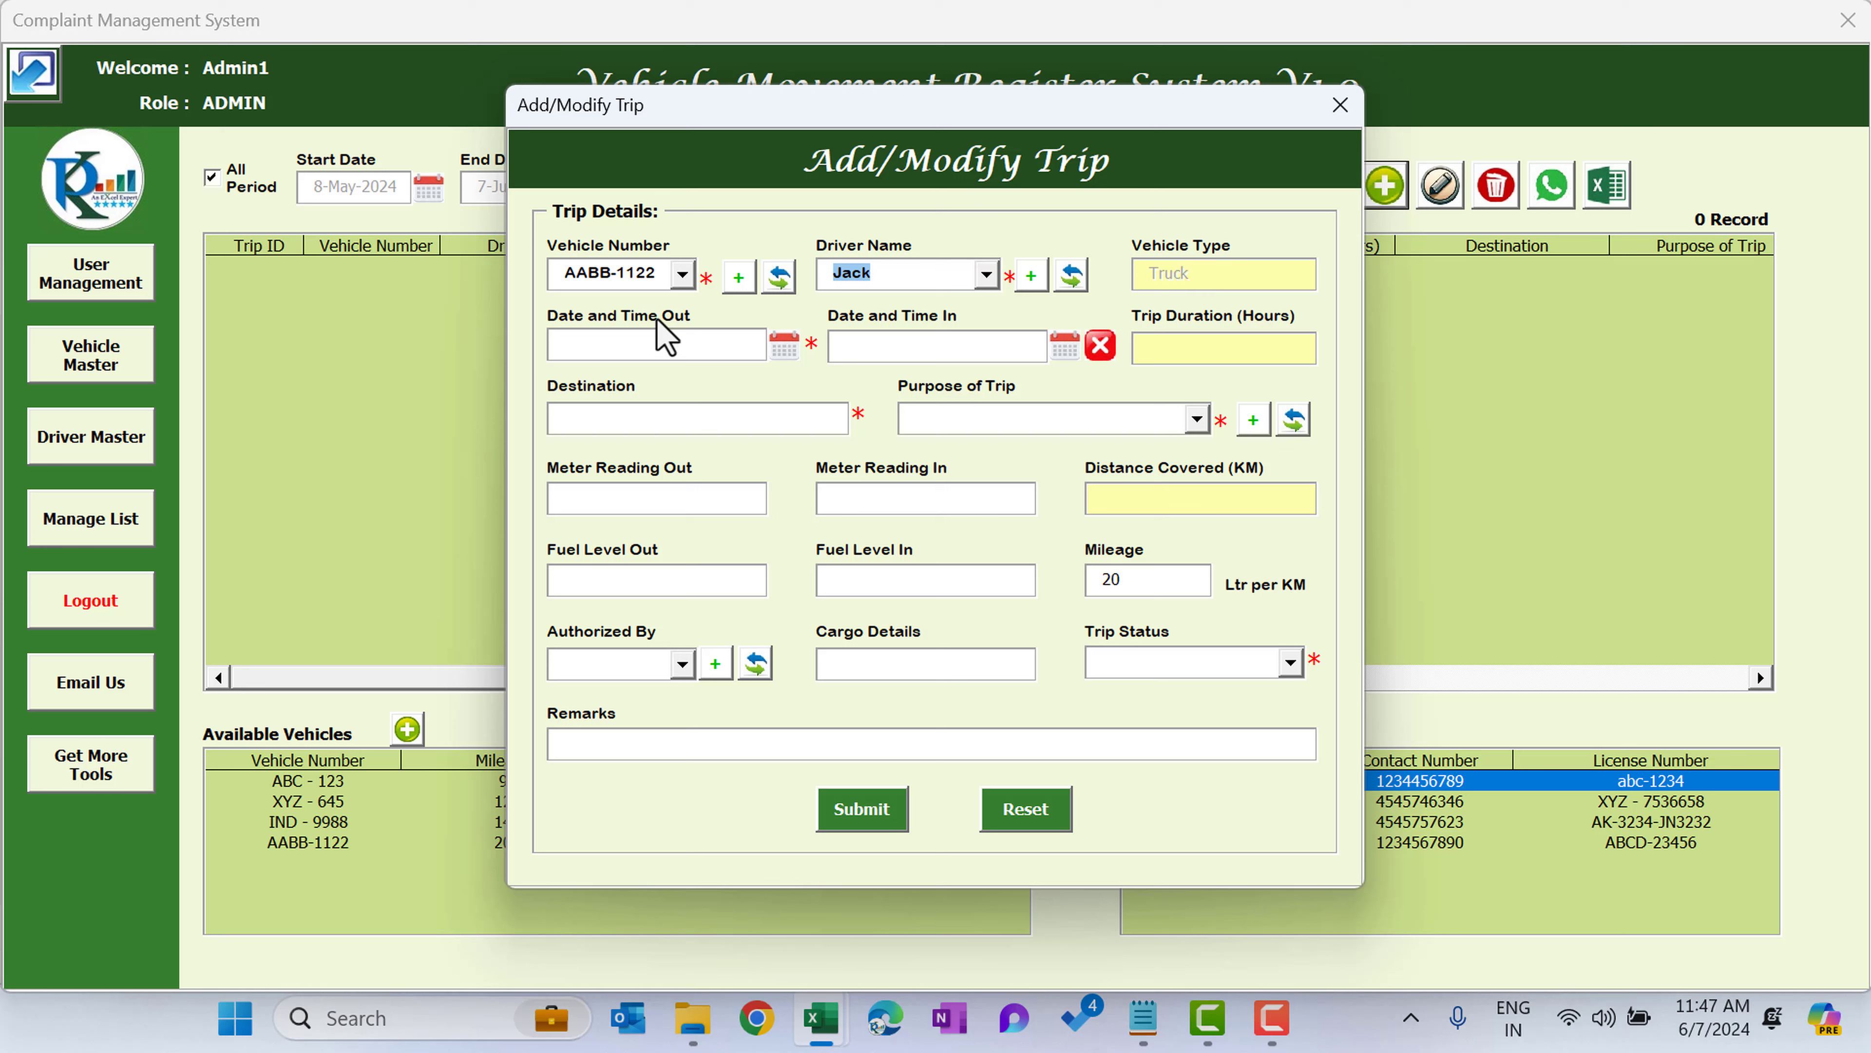
- Set the trip's Time Out to 7-Jun-2024 05:51 PM
click(784, 347)
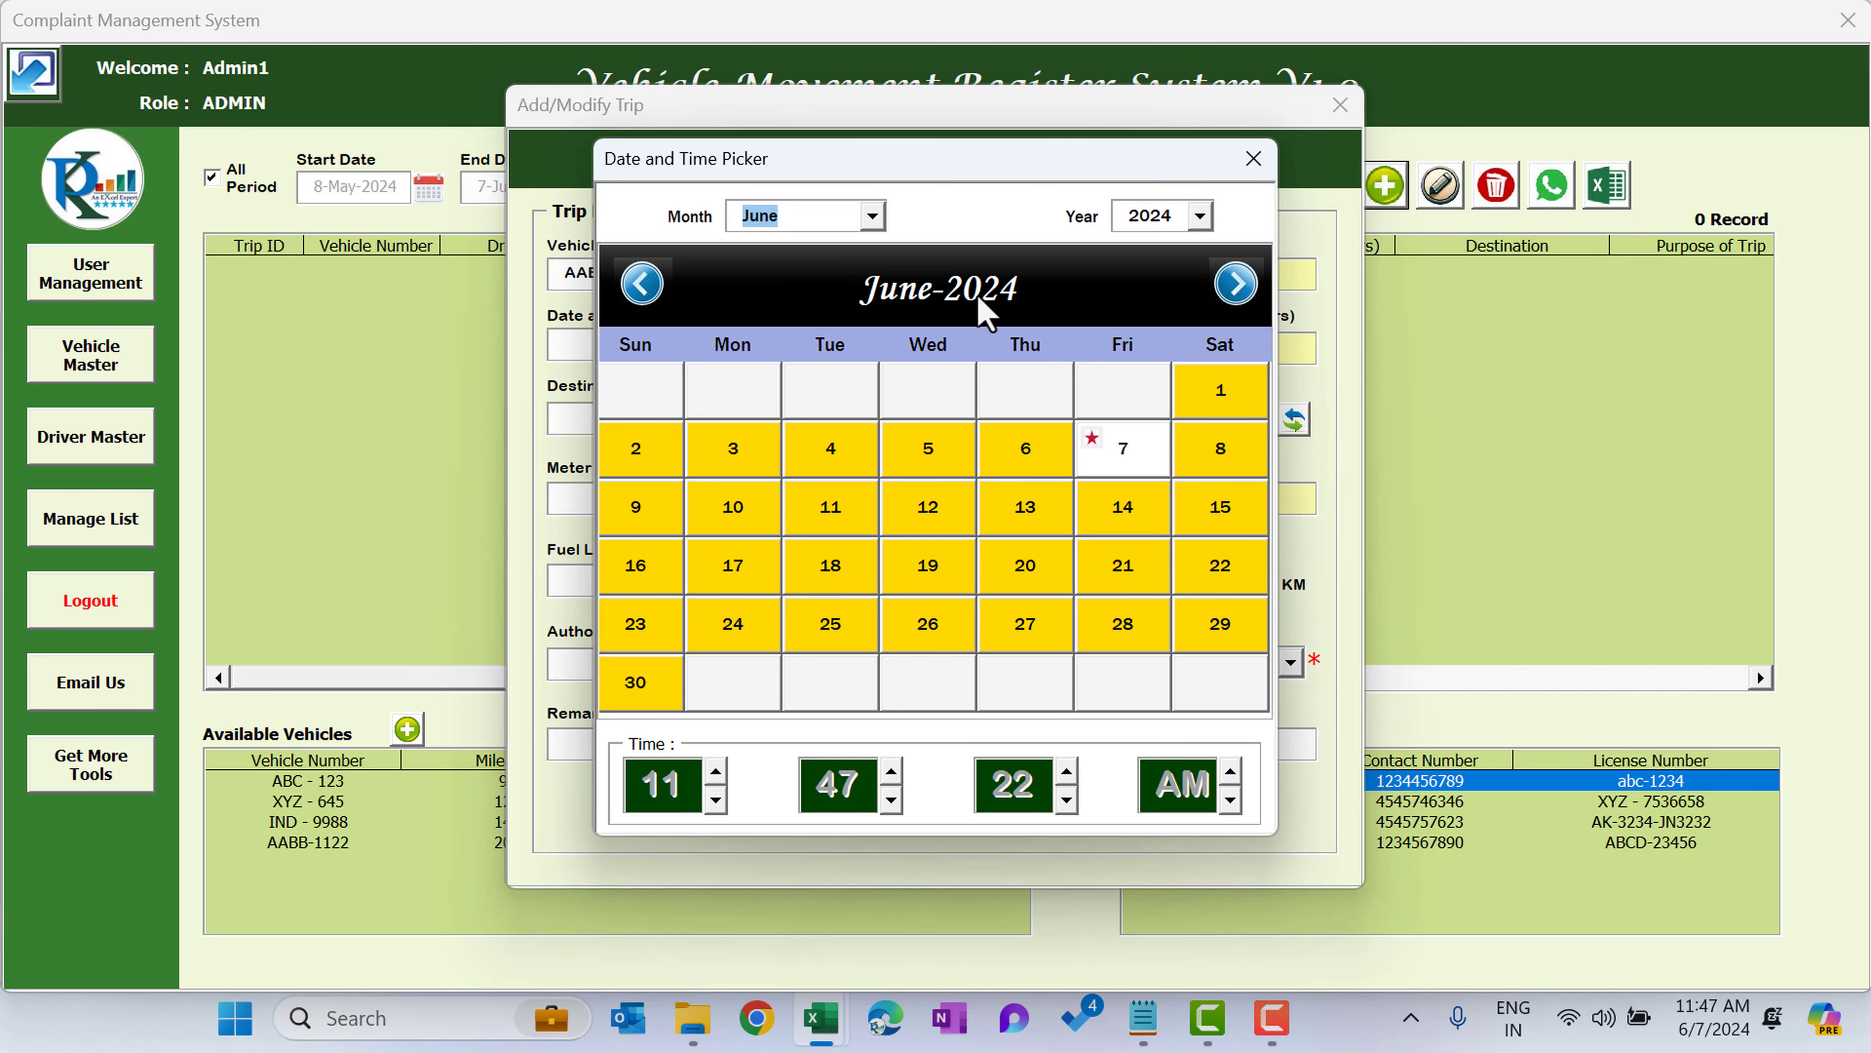
click(715, 771)
click(715, 771)
click(715, 771)
click(715, 771)
click(715, 771)
click(715, 771)
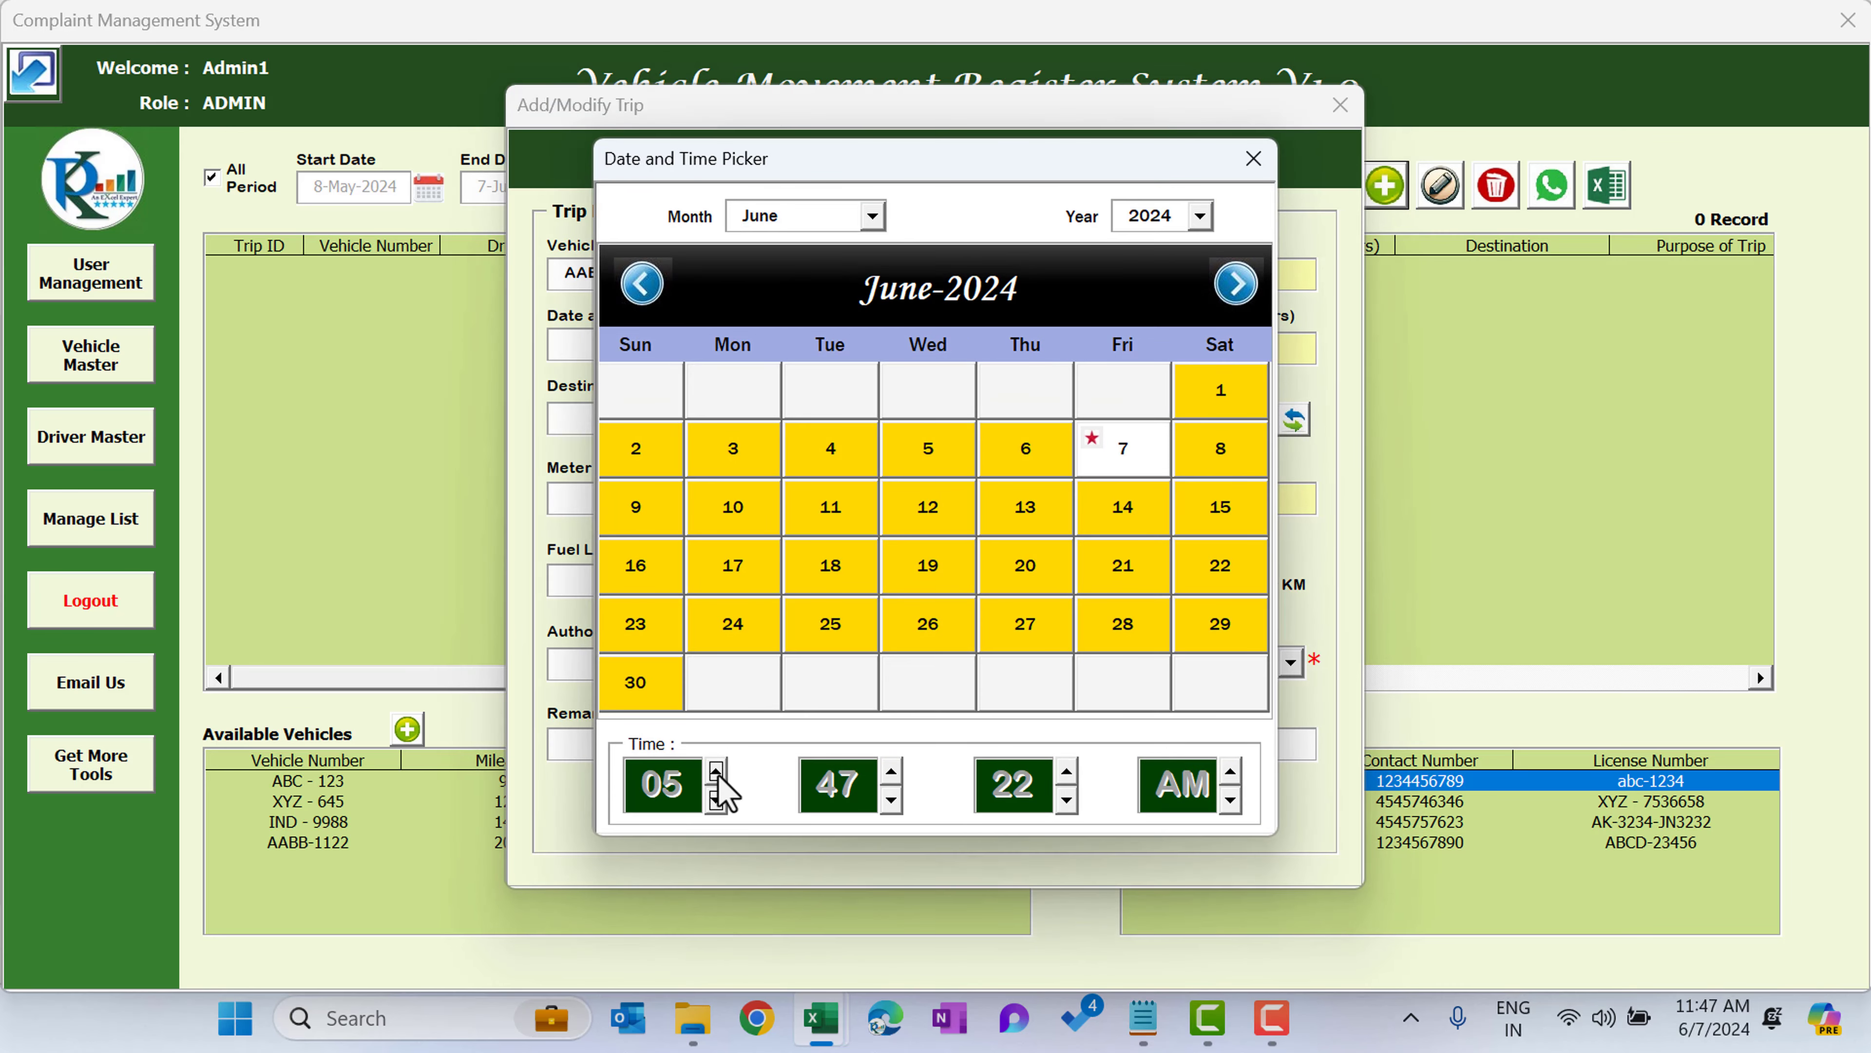
click(891, 771)
click(891, 771)
click(891, 771)
click(891, 771)
click(1231, 800)
click(1231, 800)
click(1231, 771)
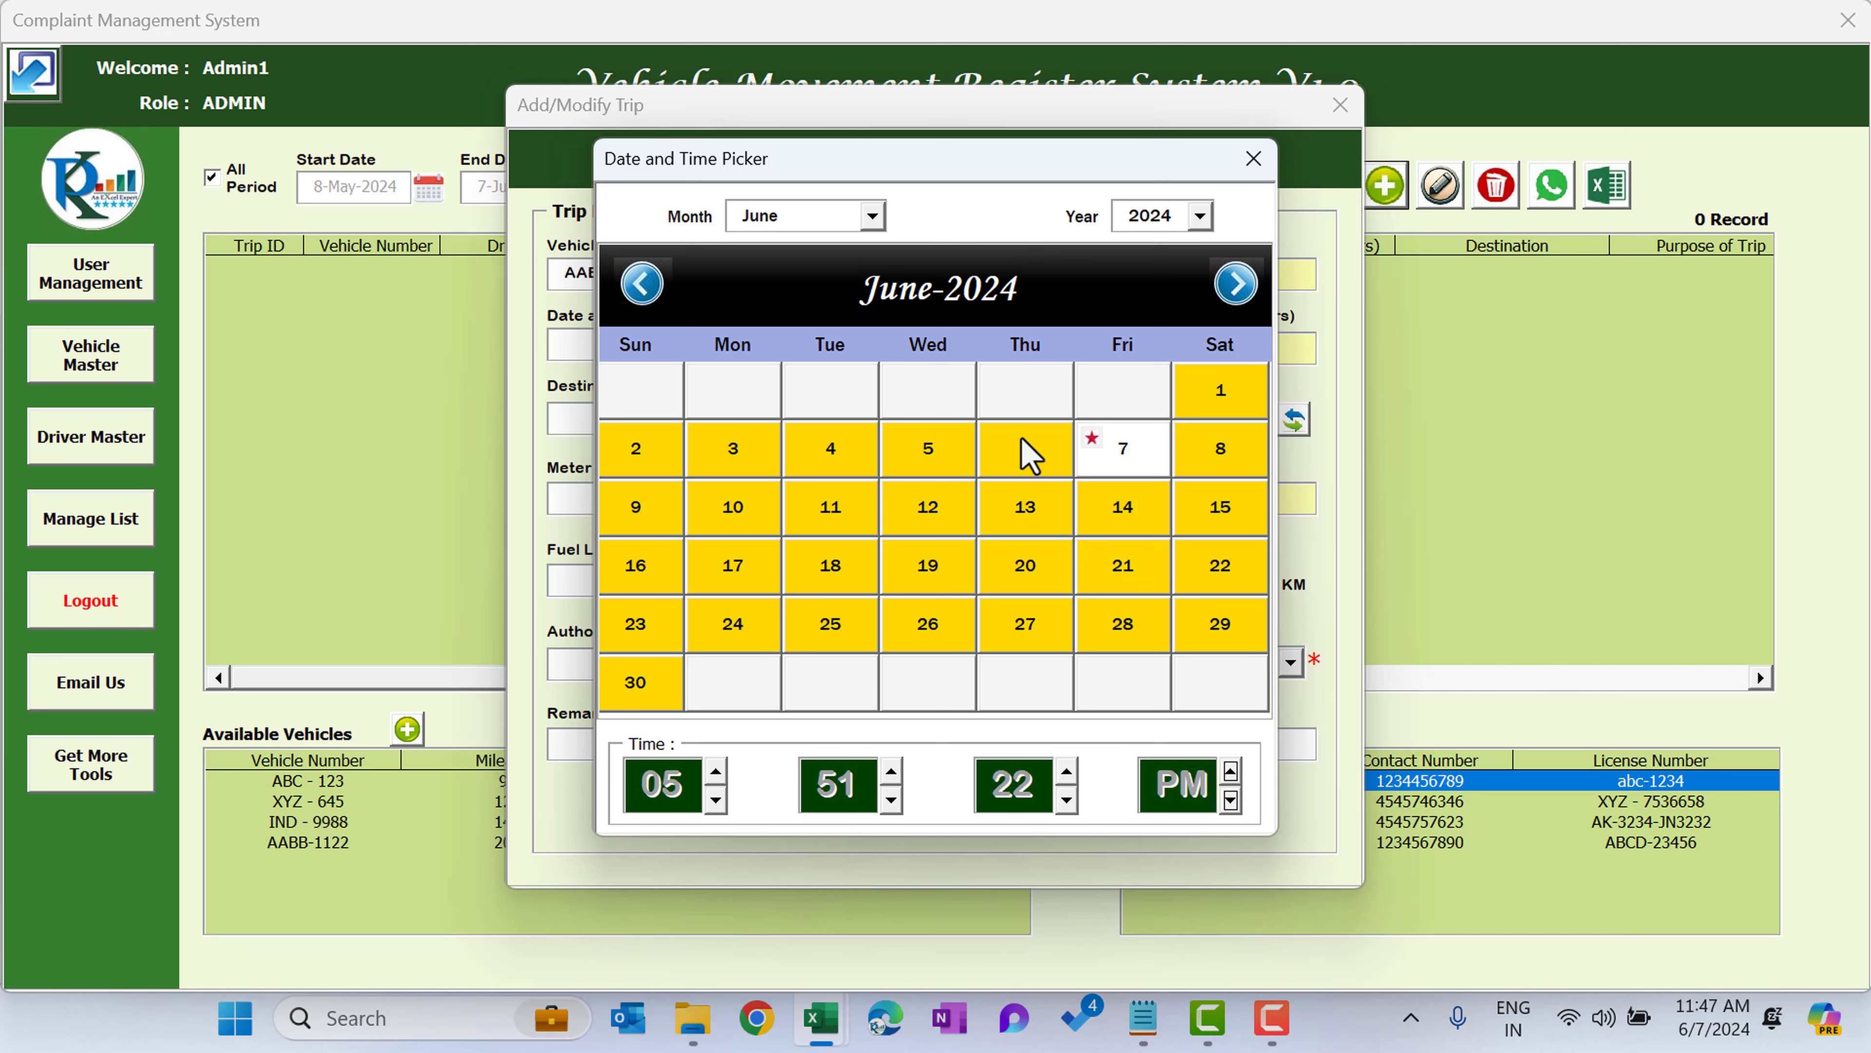
click(1139, 455)
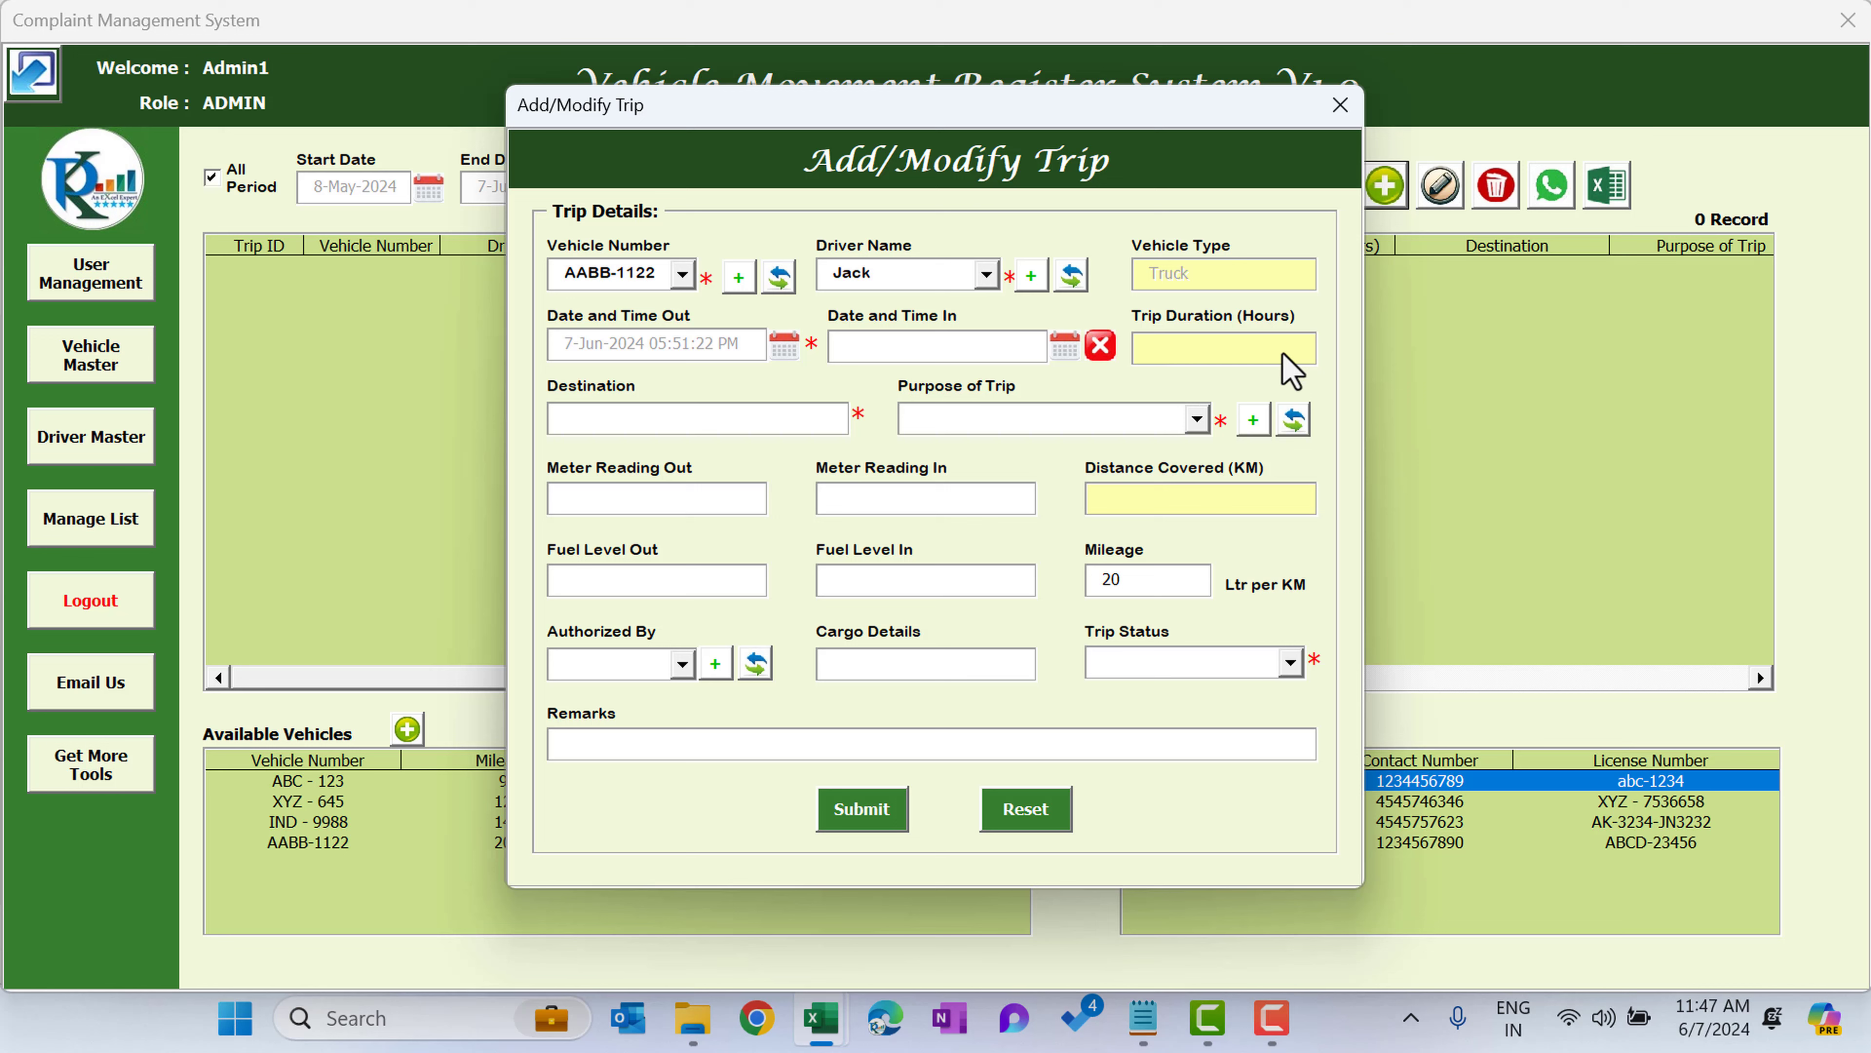
- Enter destination Mumbai and choose Delivery as the trip purpose, leaving the purpose list unchanged
click(735, 418)
text(Mumbai)
click(1030, 429)
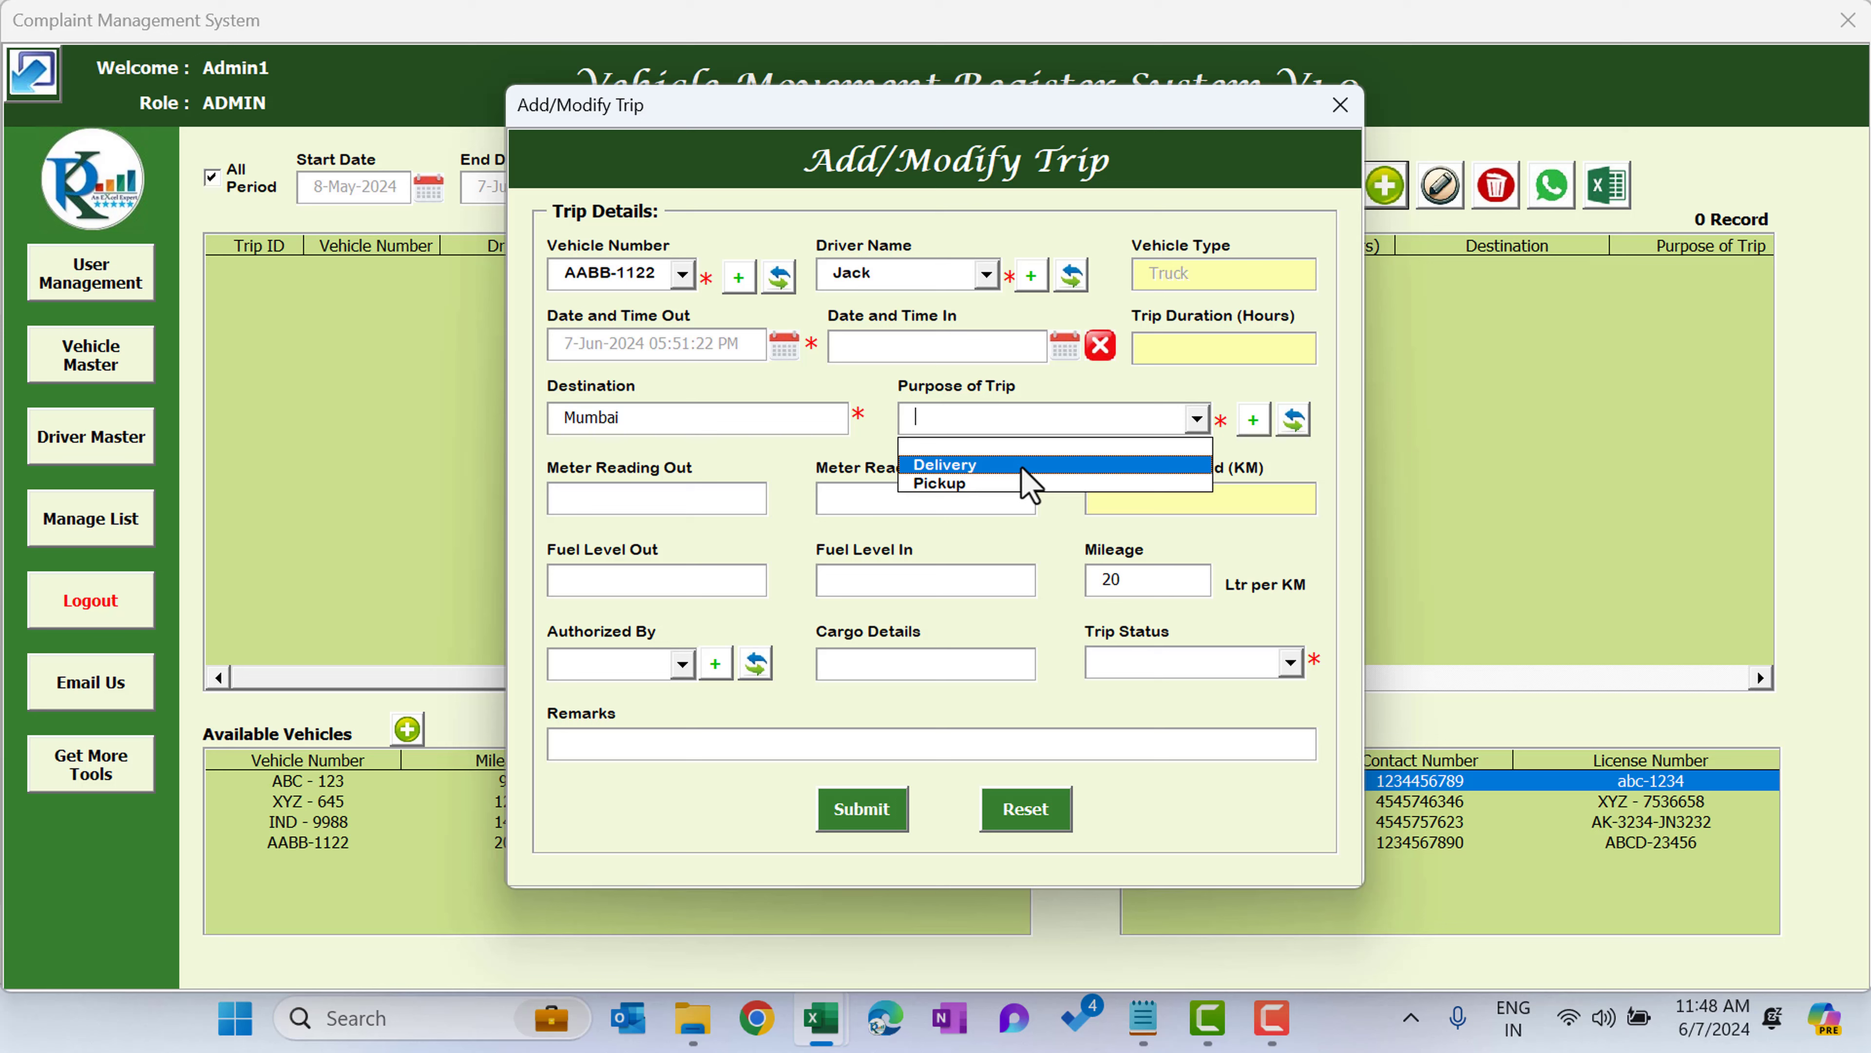
click(1021, 466)
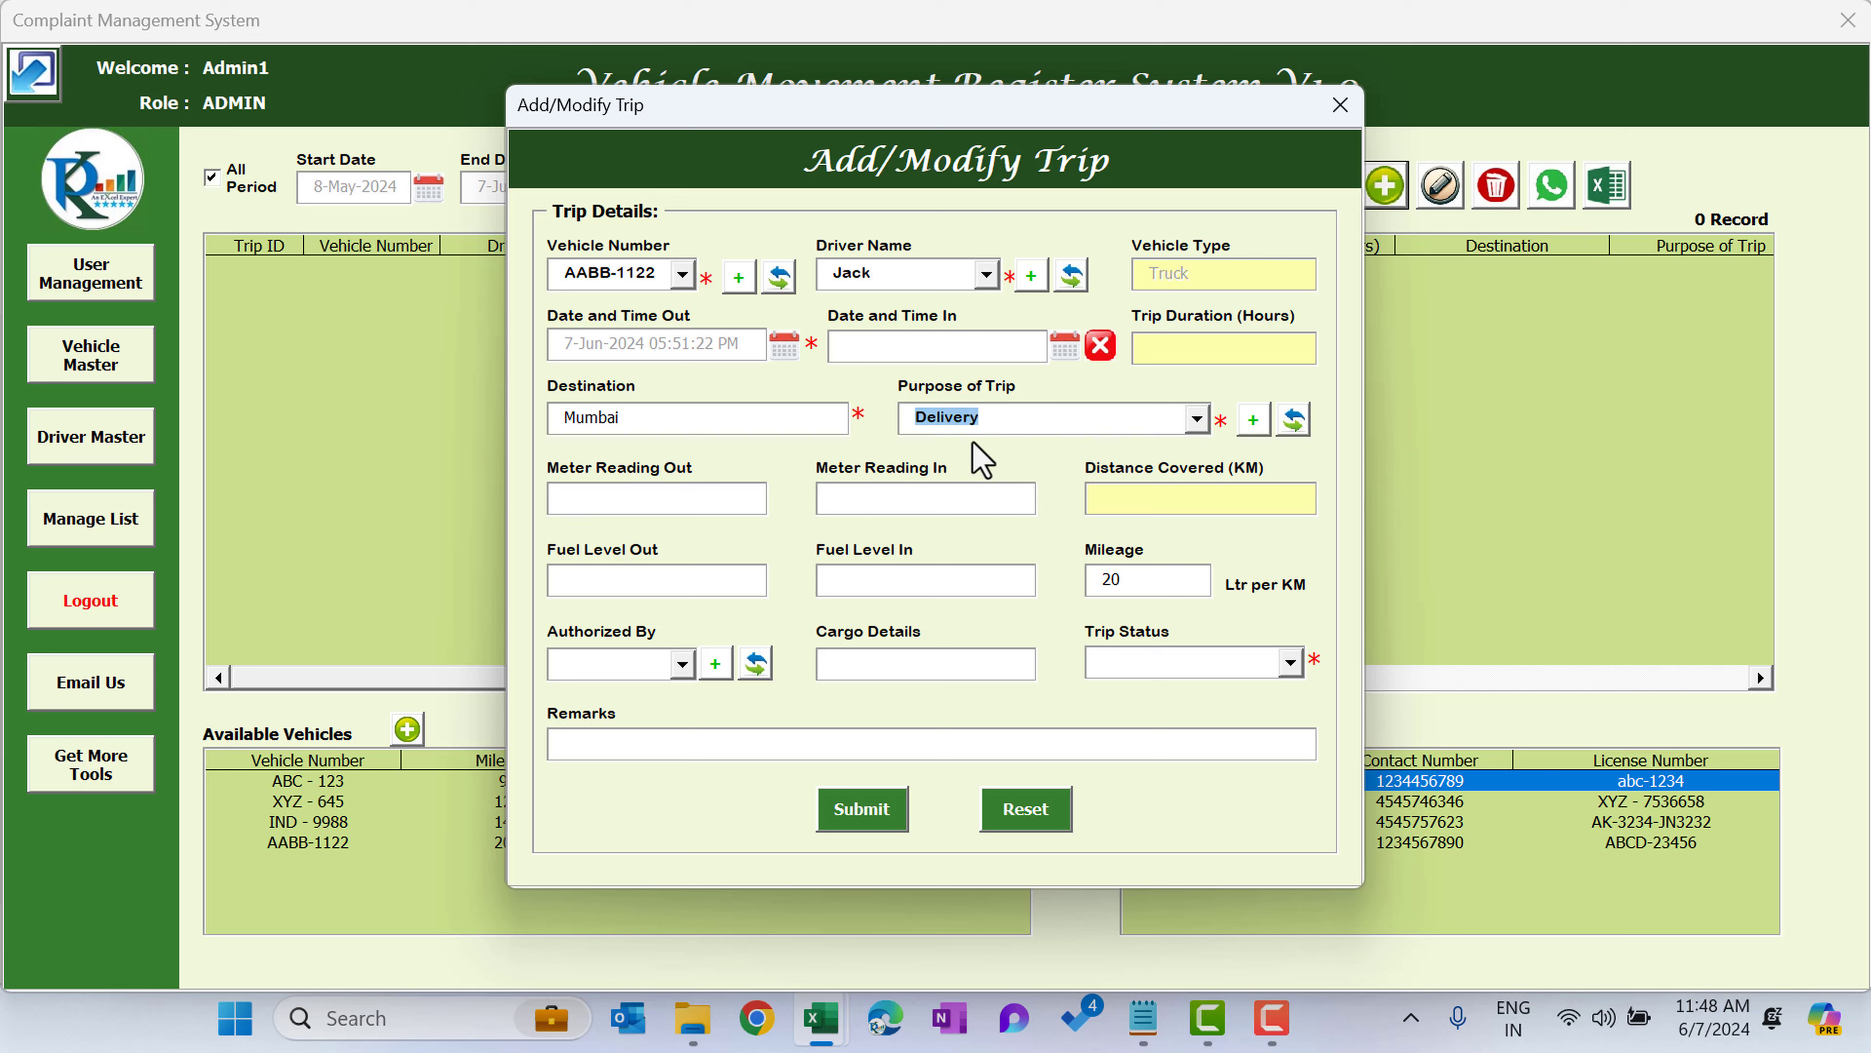
click(1254, 428)
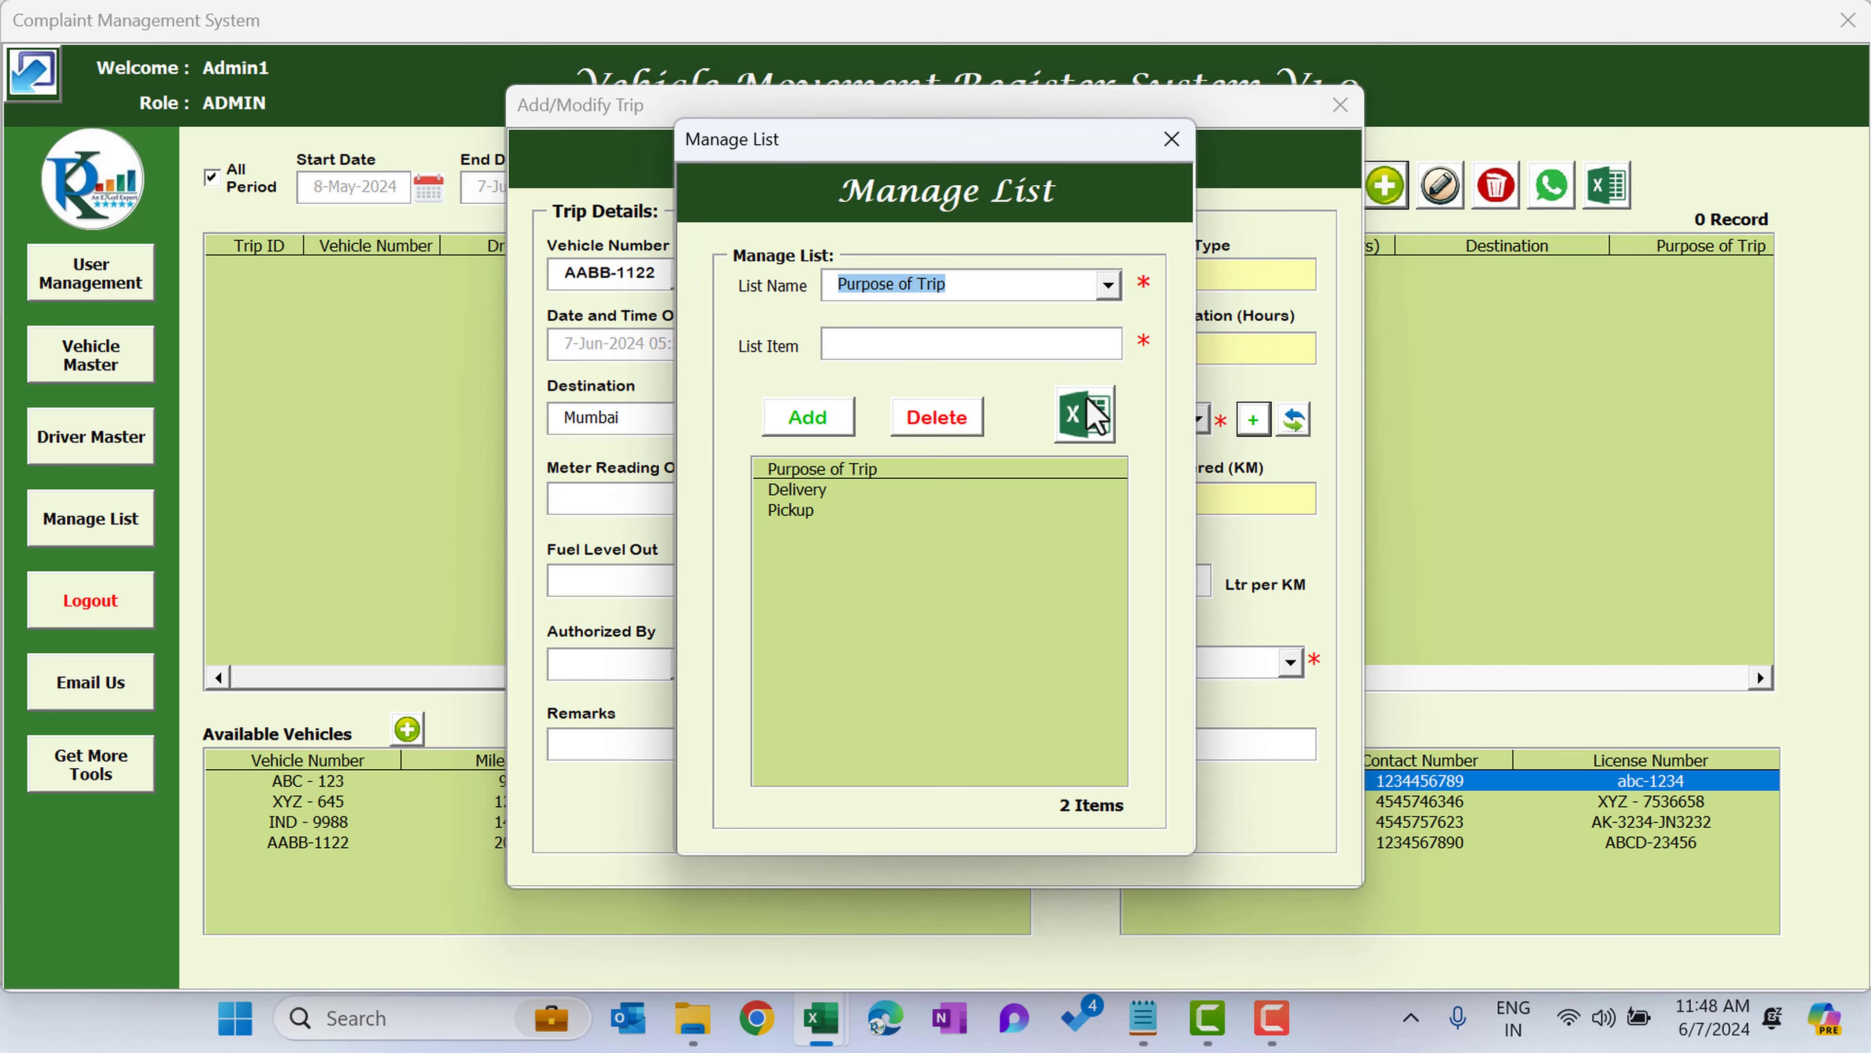
click(903, 348)
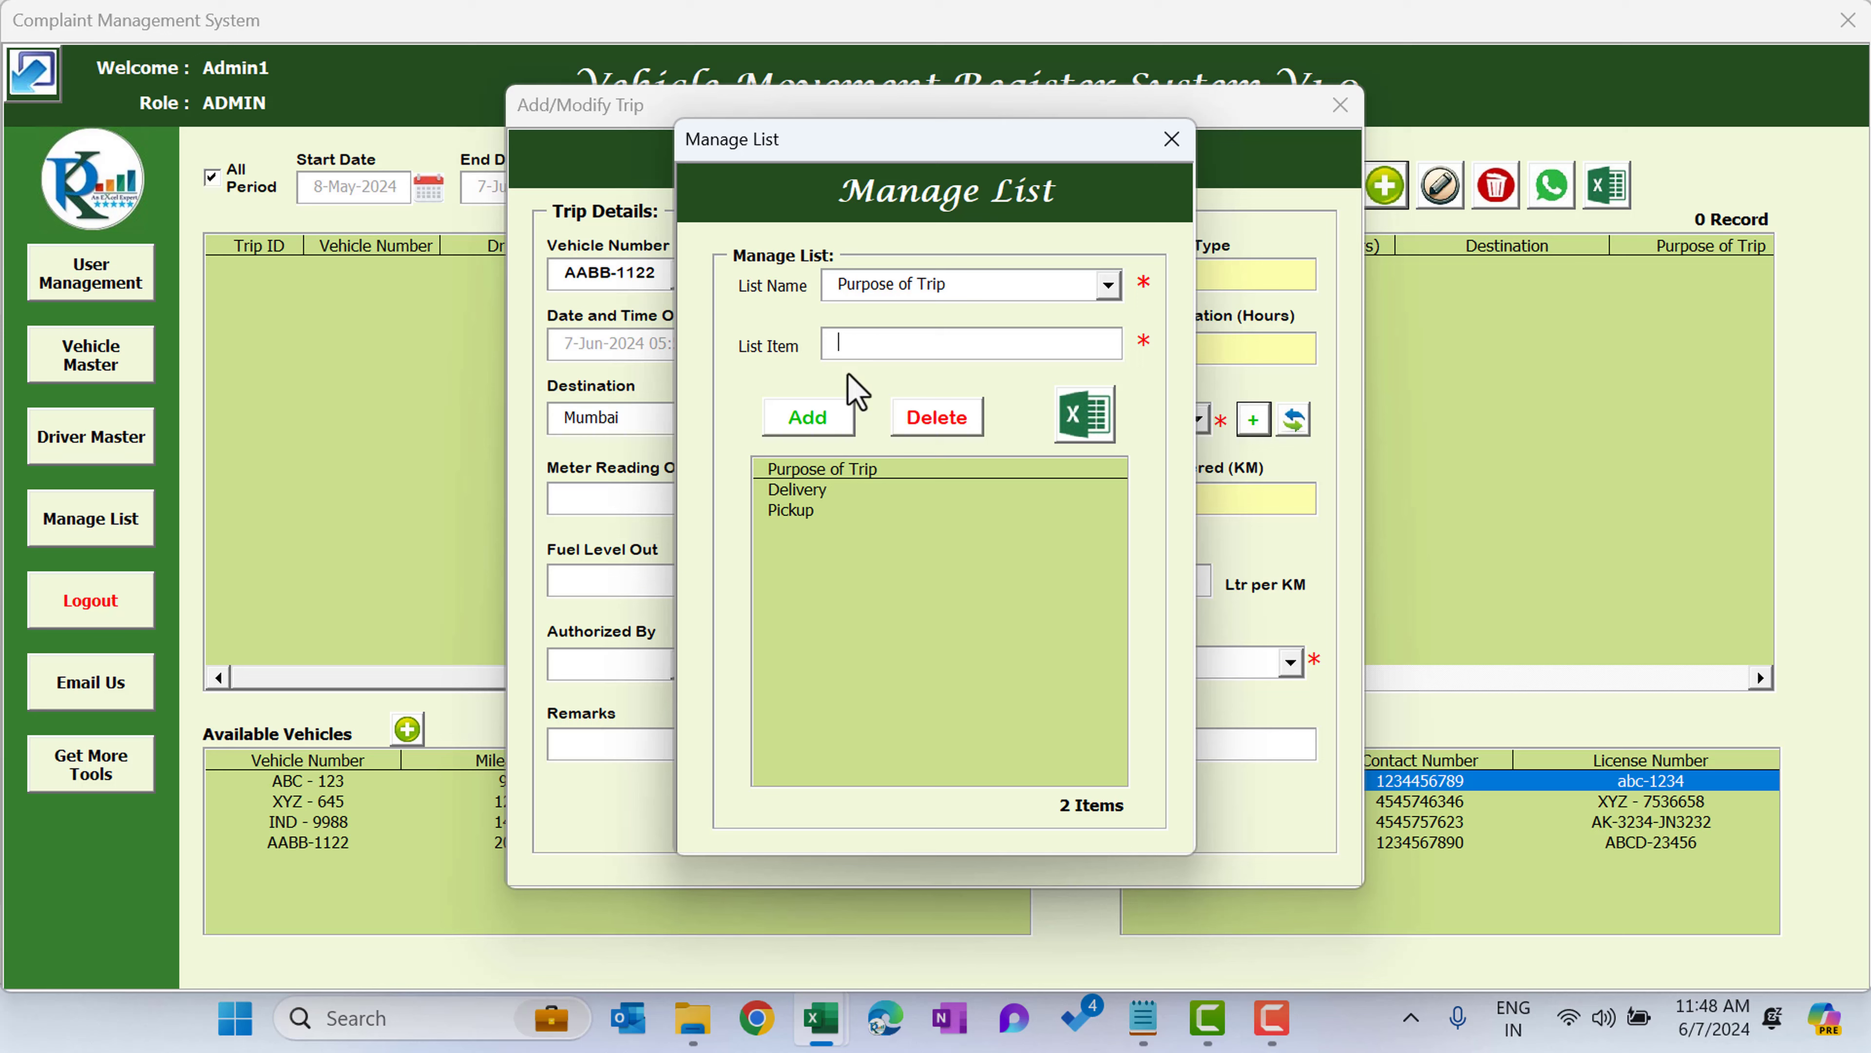
click(1172, 140)
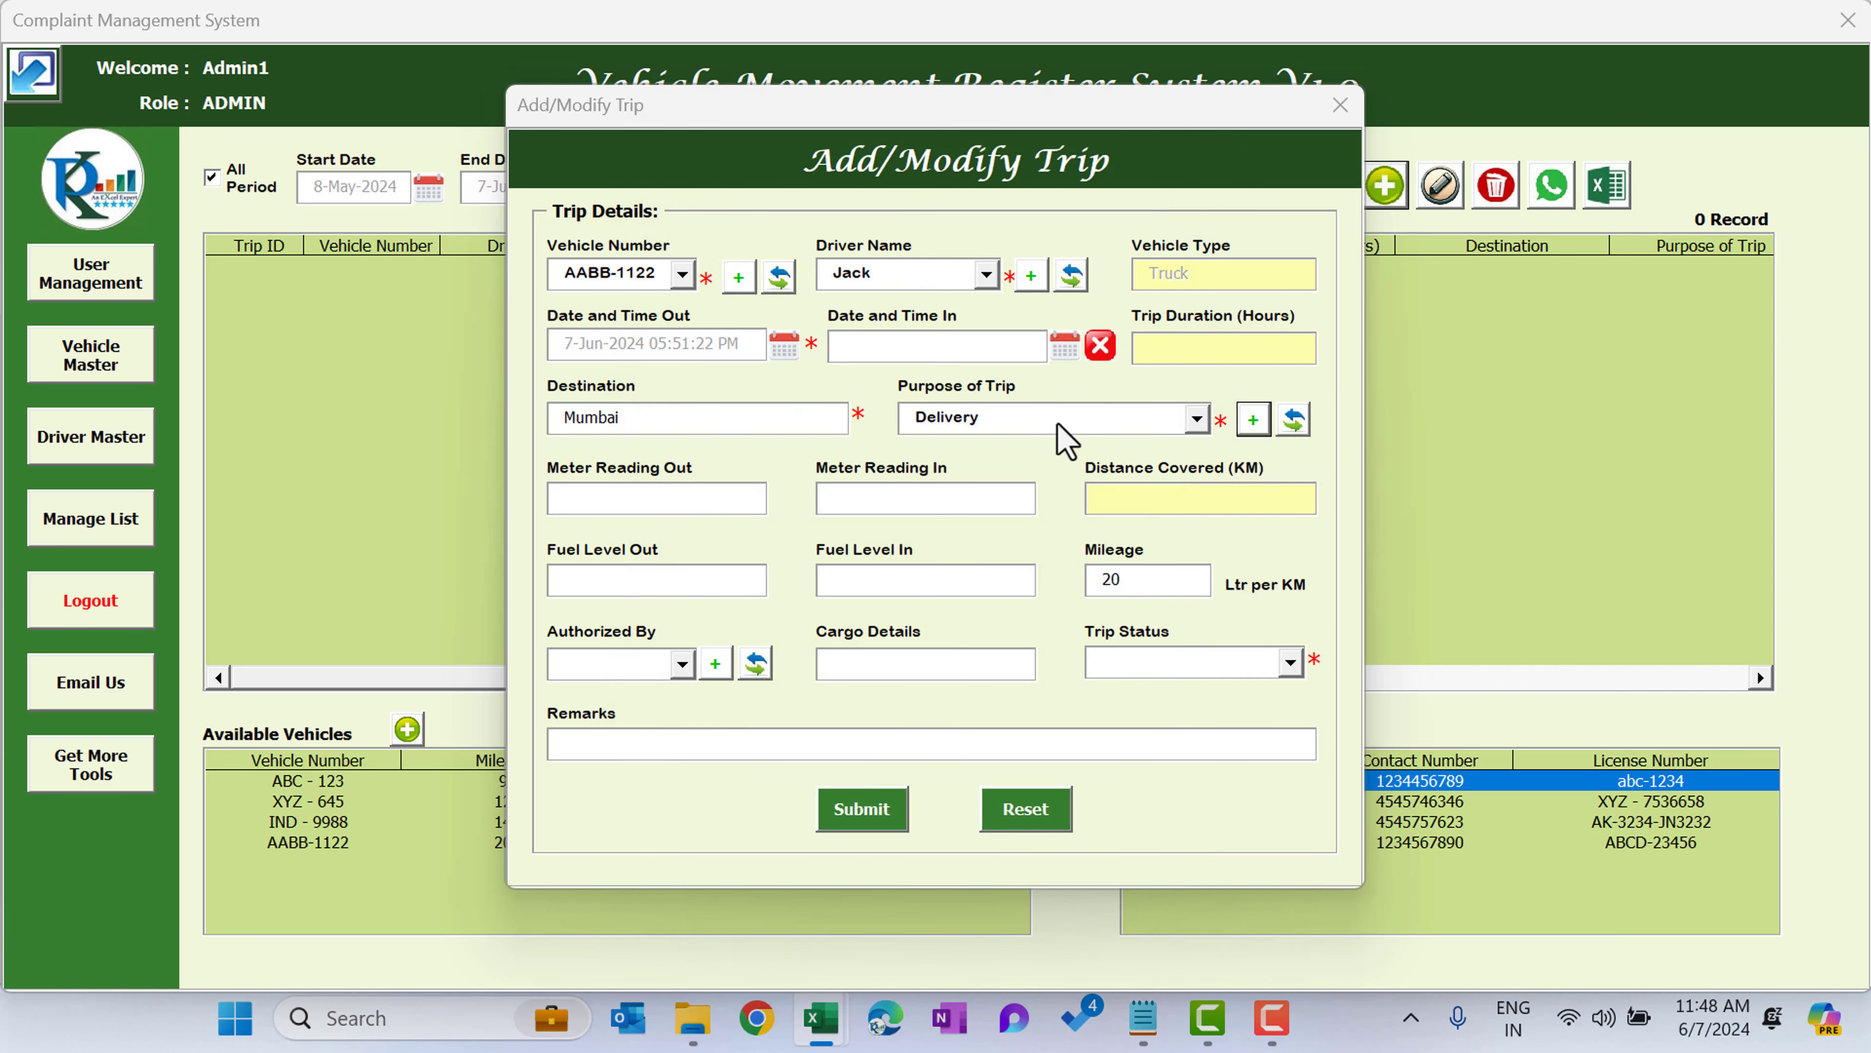
- Enter Meter Reading Out 6767 and Fuel Level Out 80, leaving Authorized By unset
click(626, 509)
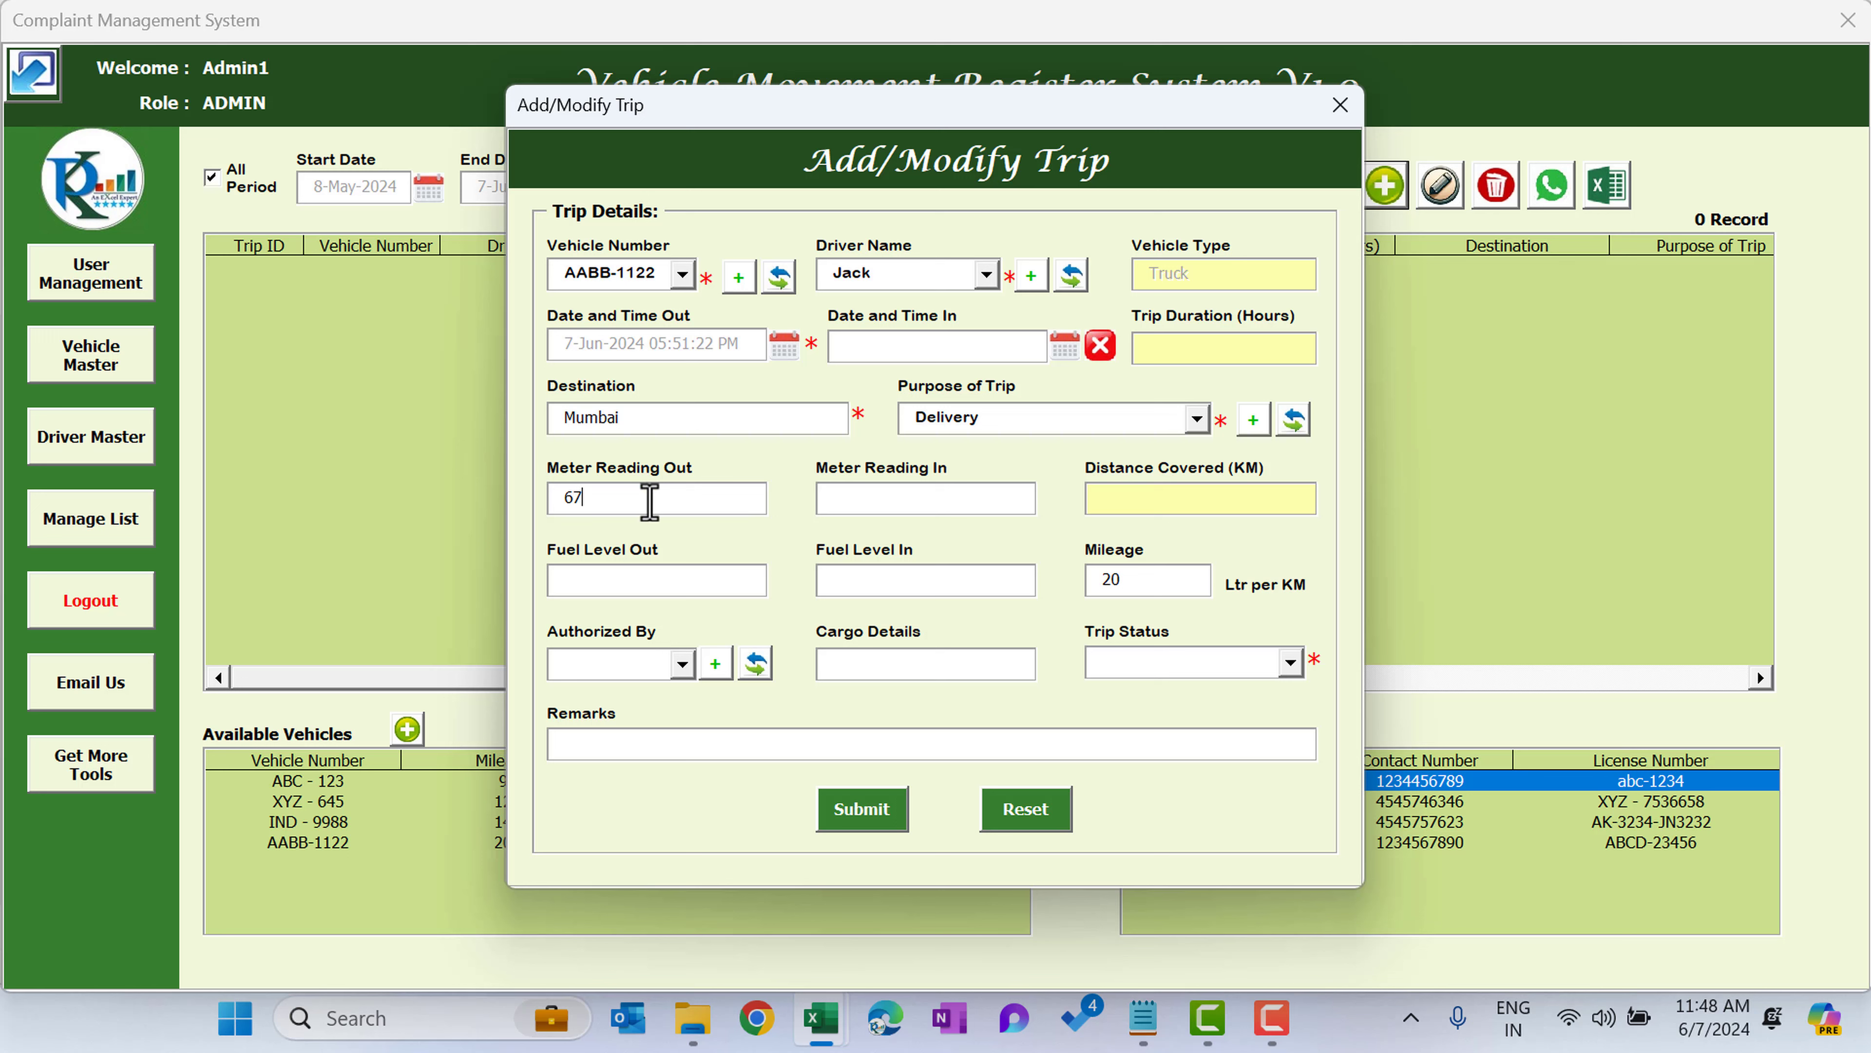
click(899, 503)
key(Tab)
click(672, 672)
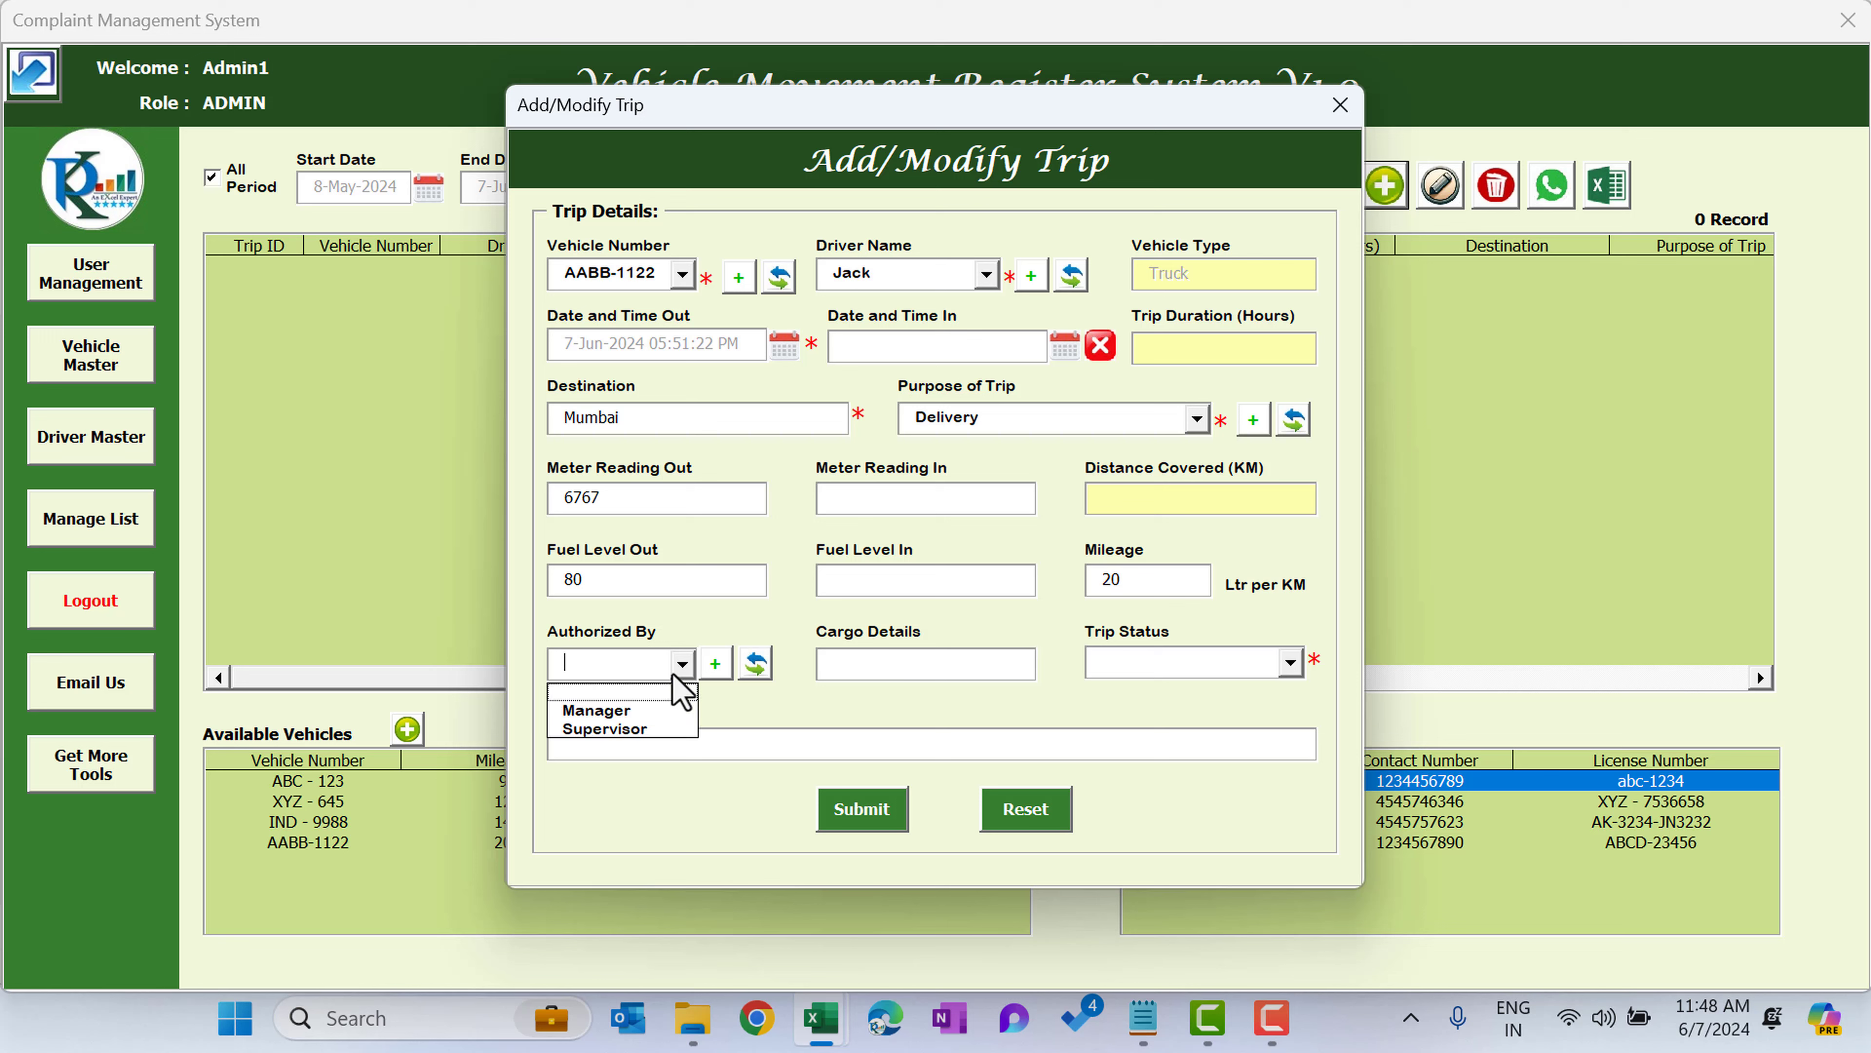
click(757, 665)
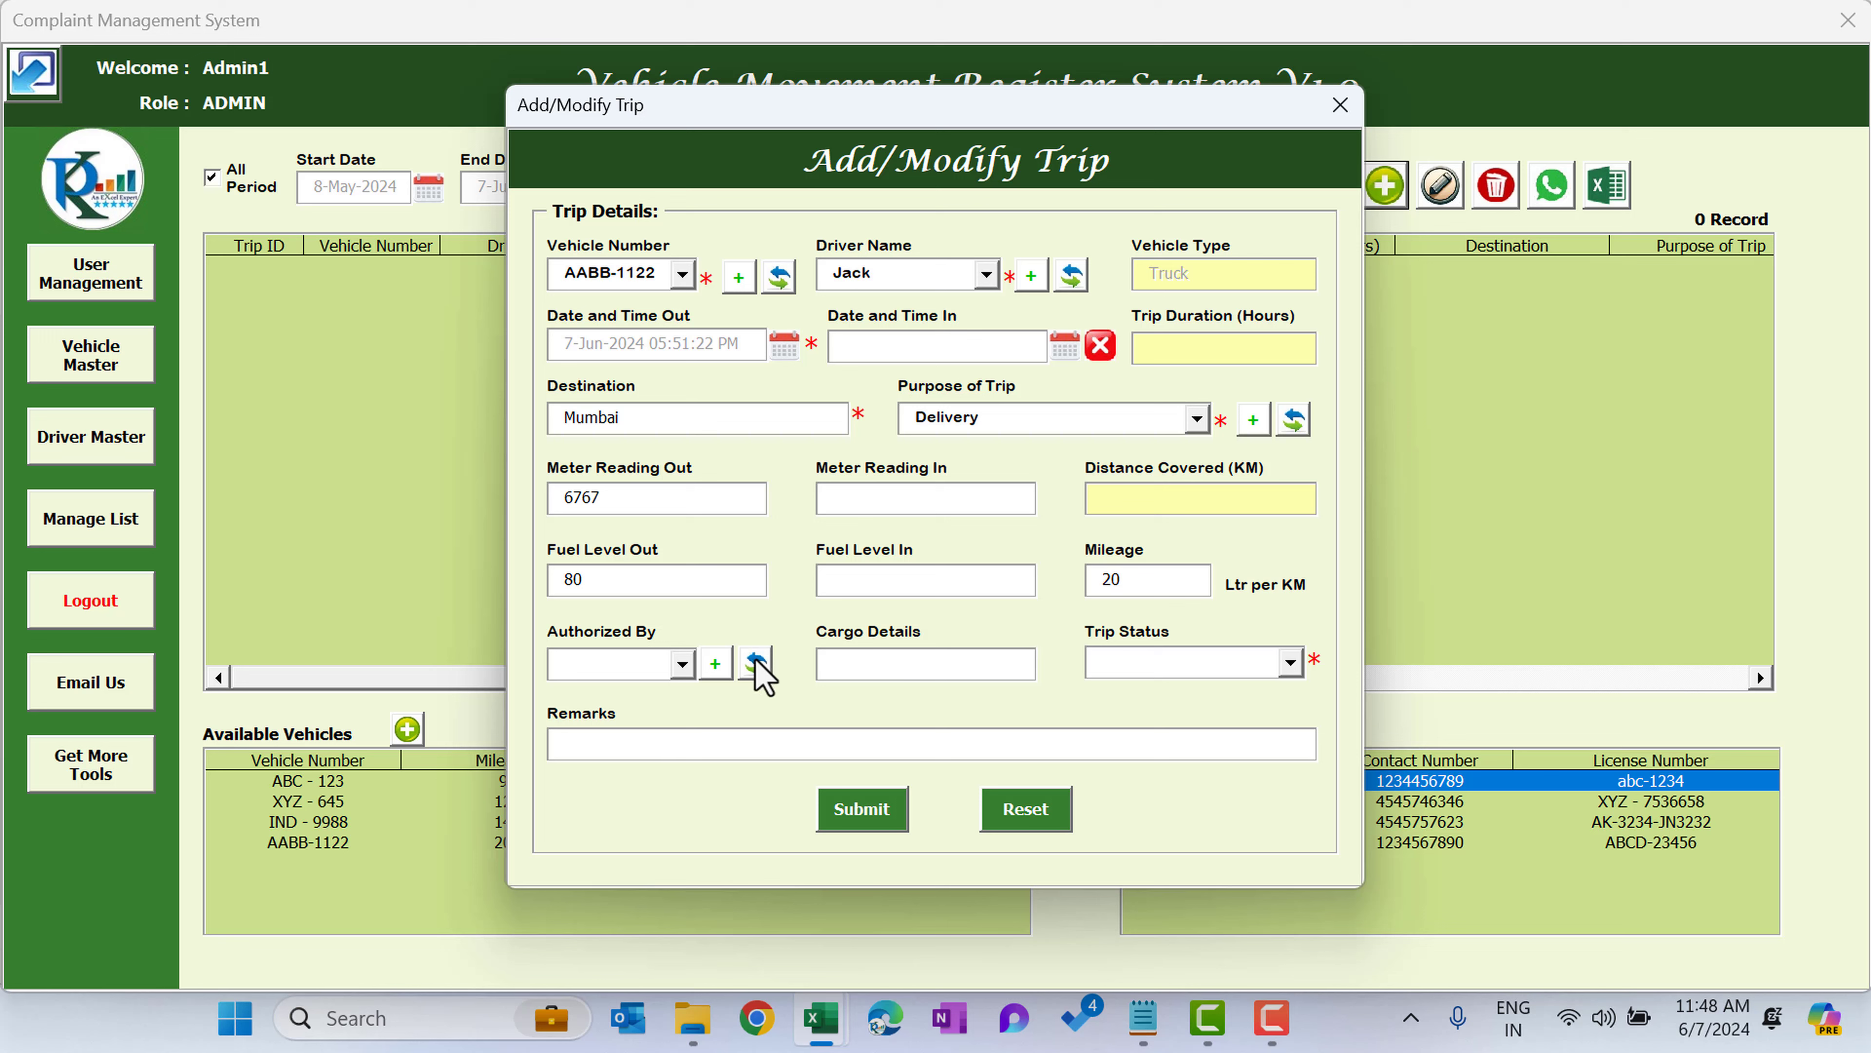
- Add PK as a new option in the Authorized By list via Manage List
click(715, 665)
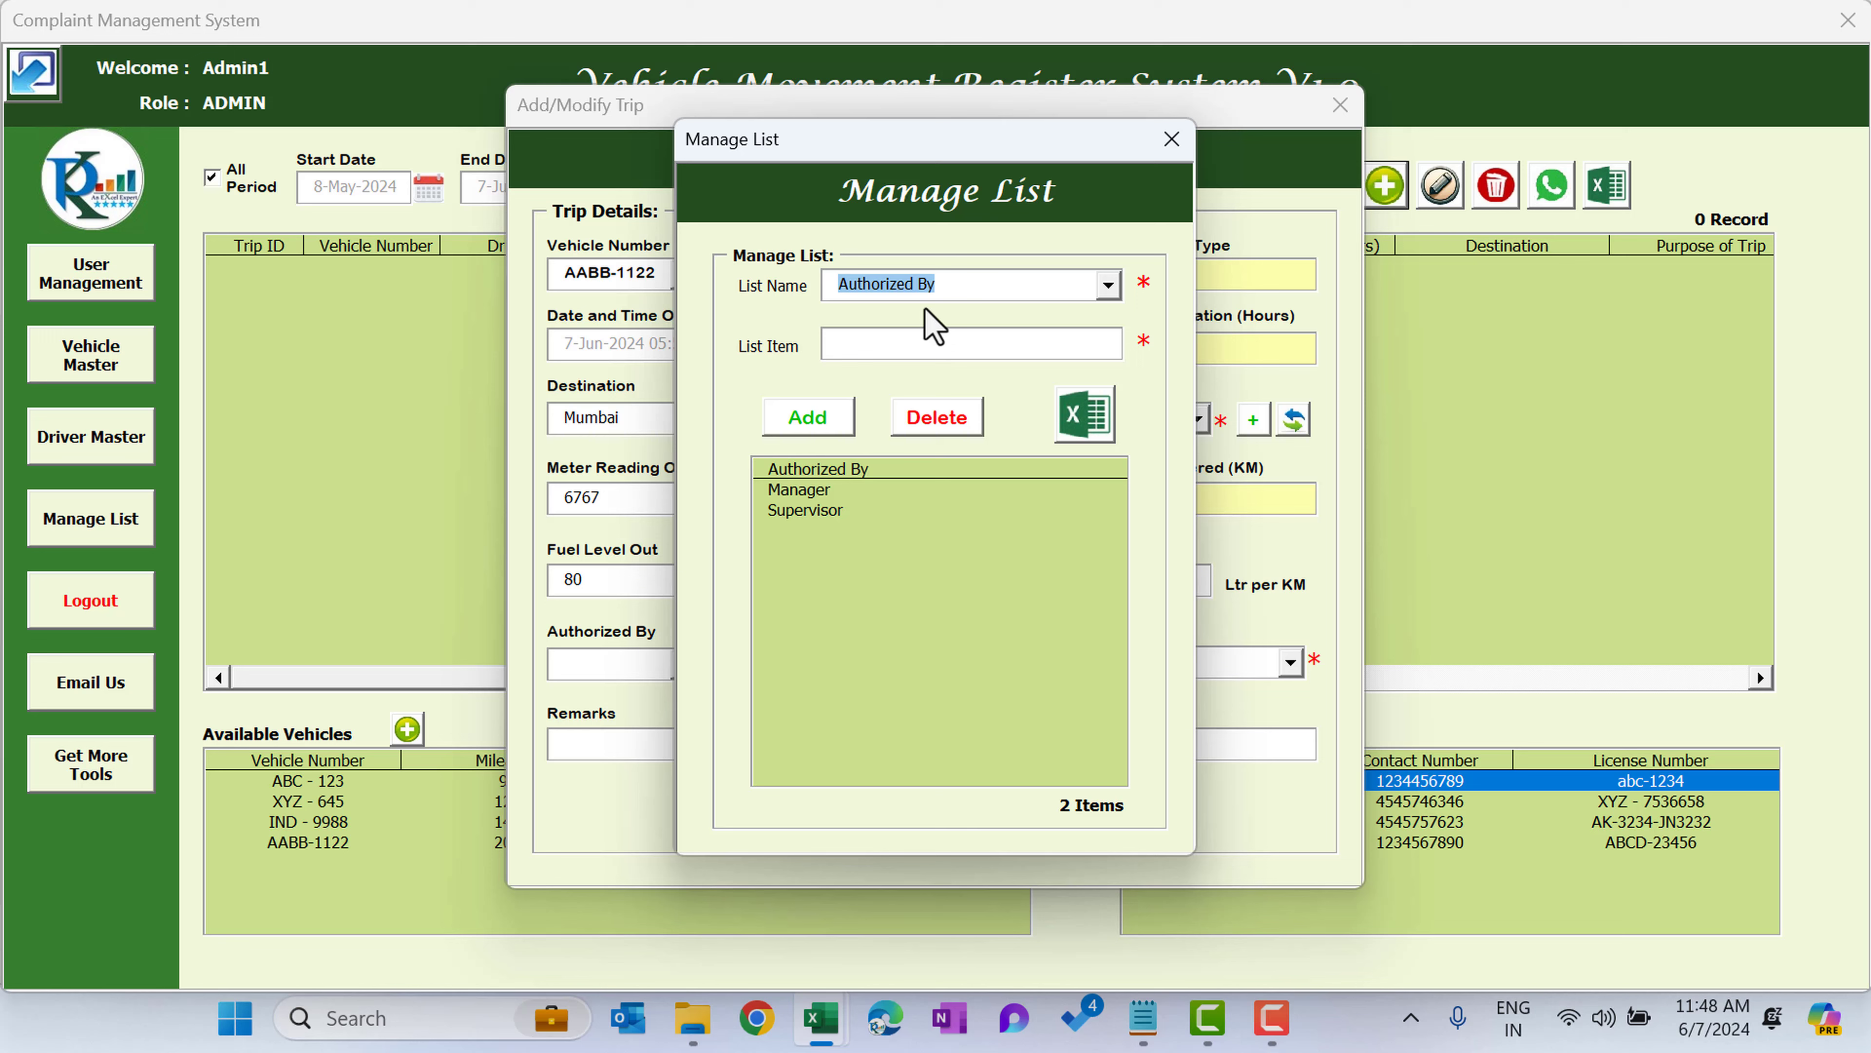
click(929, 345)
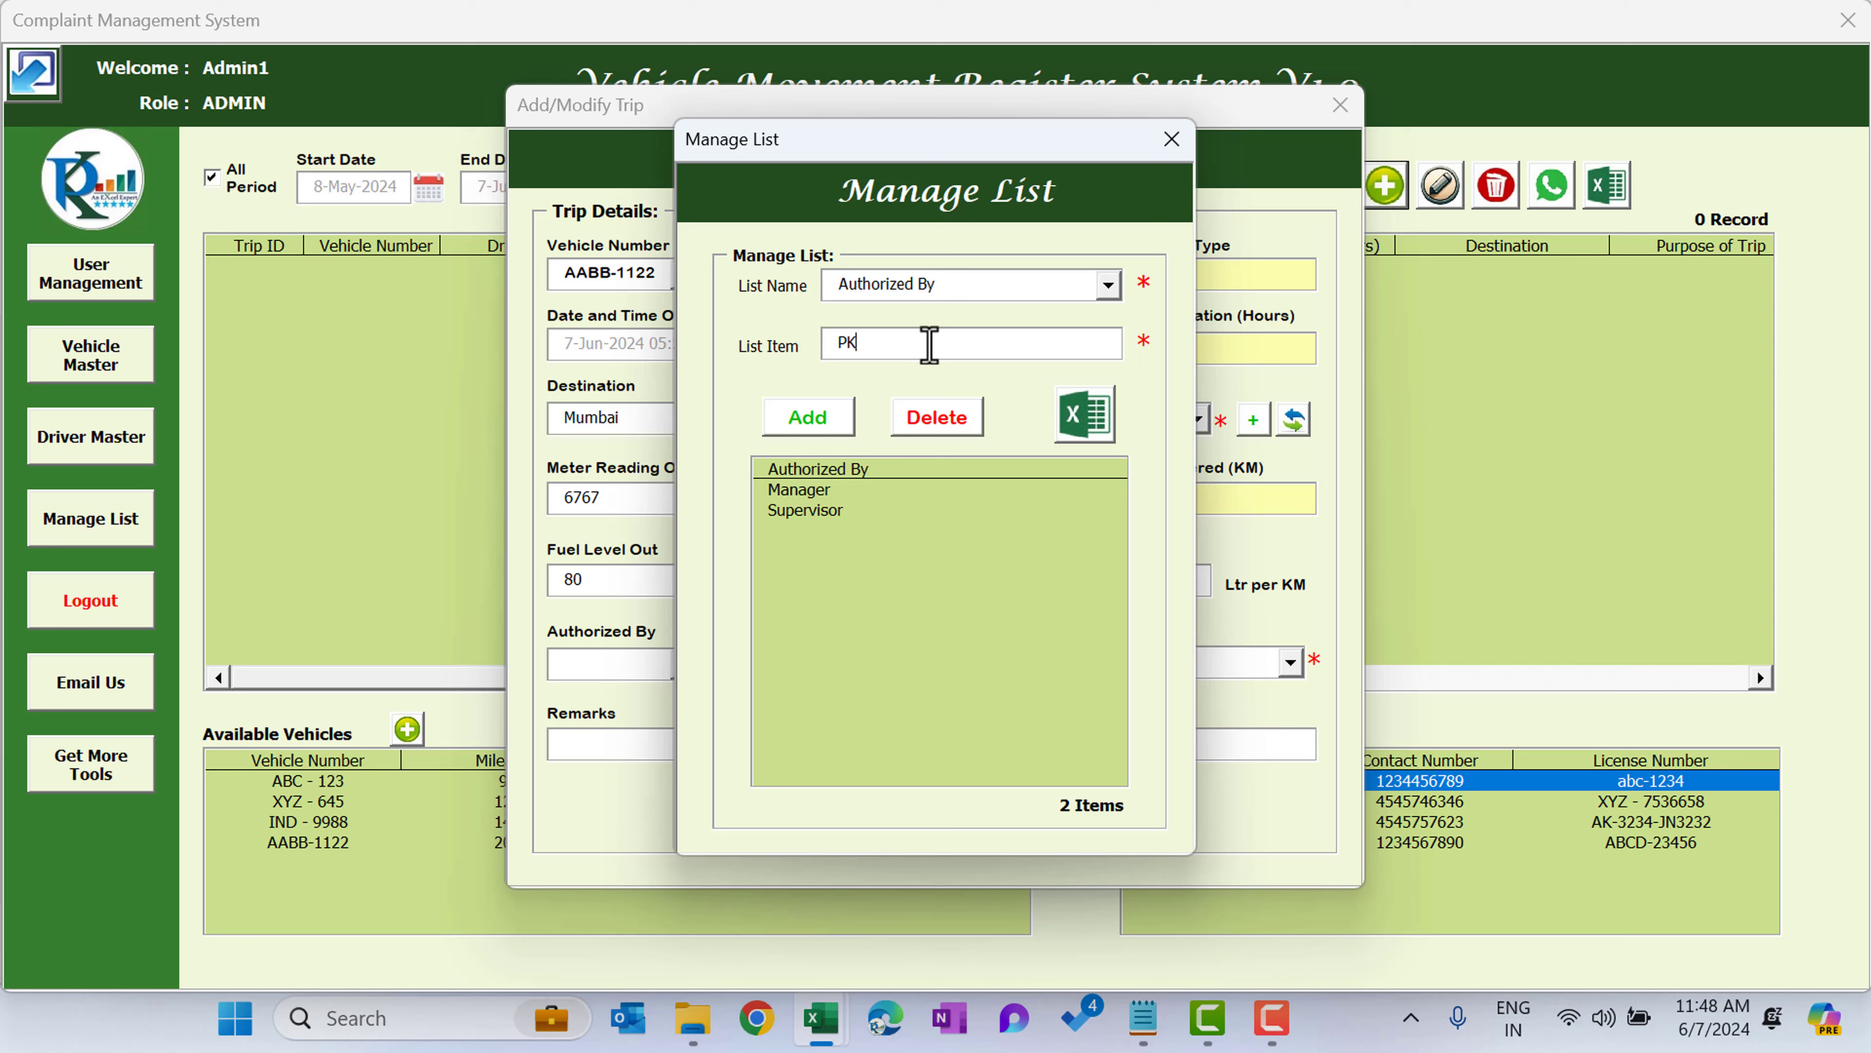
click(815, 419)
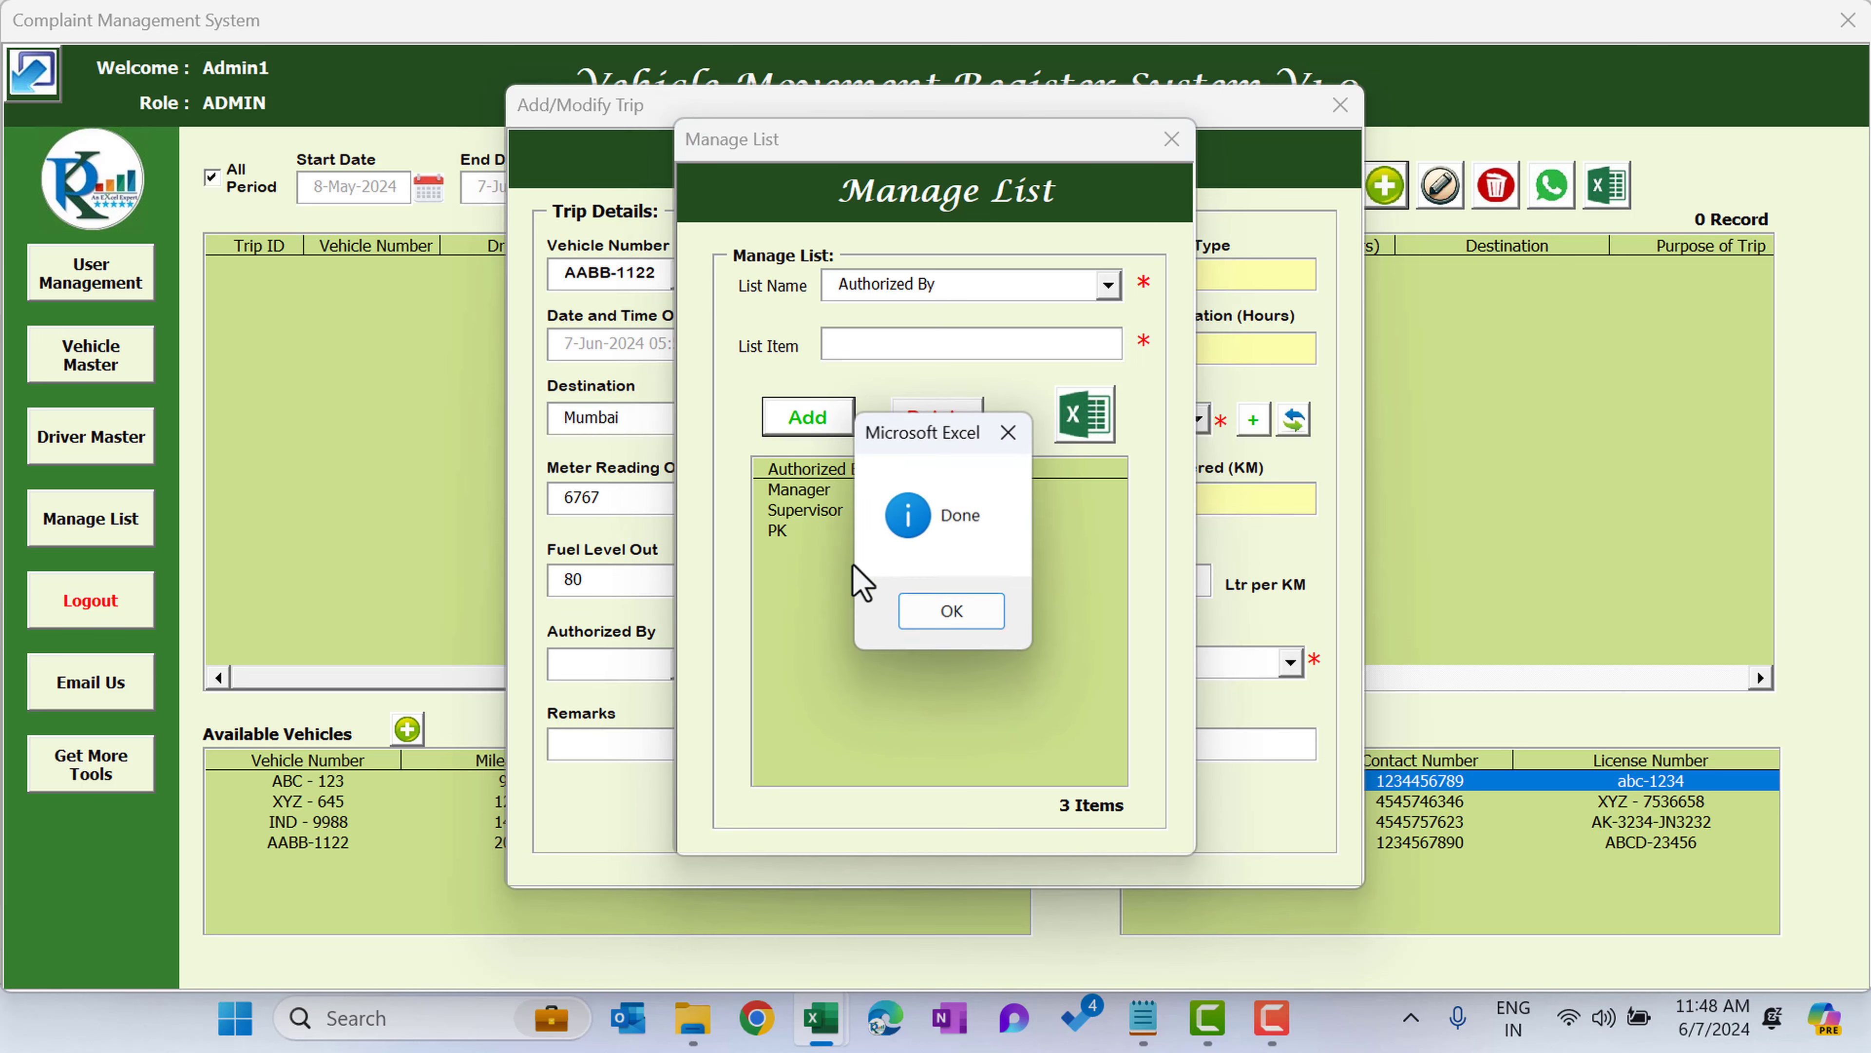
click(950, 609)
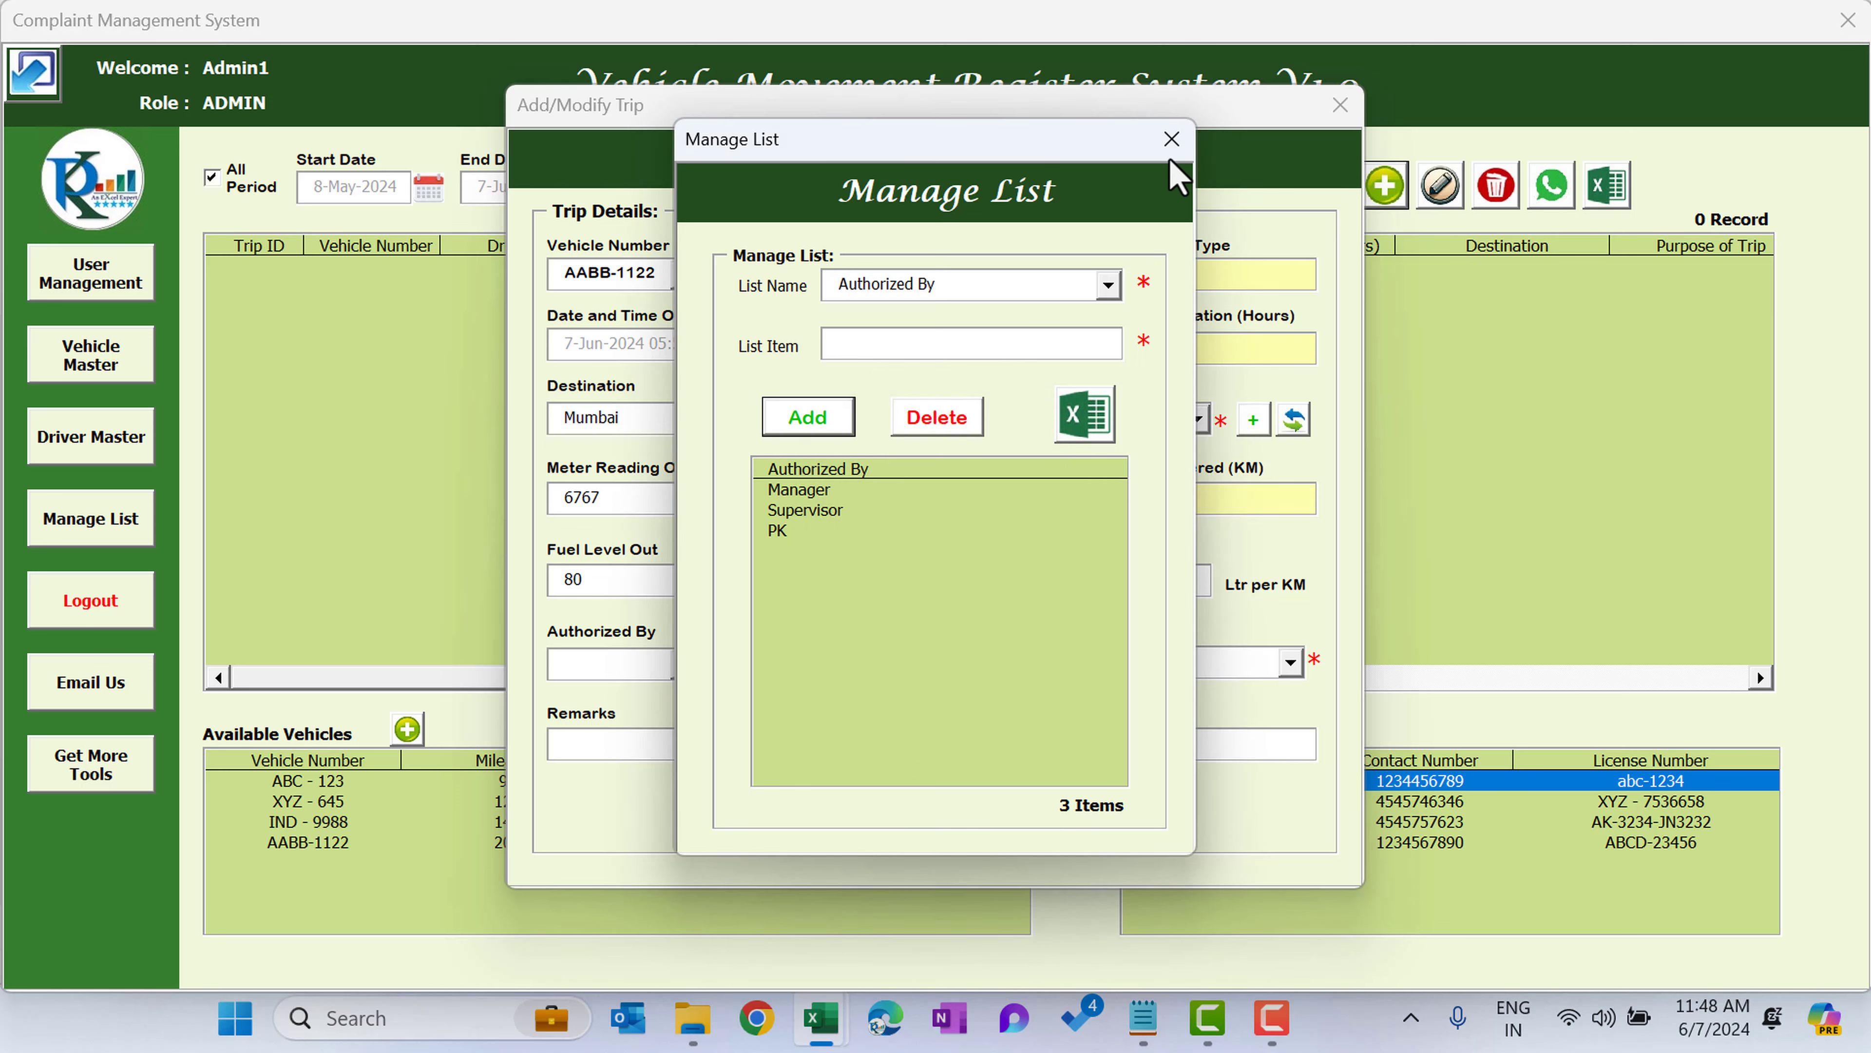
click(1171, 138)
click(683, 663)
- Set Authorized By to PK and Trip Status to In Transit
click(743, 667)
click(679, 667)
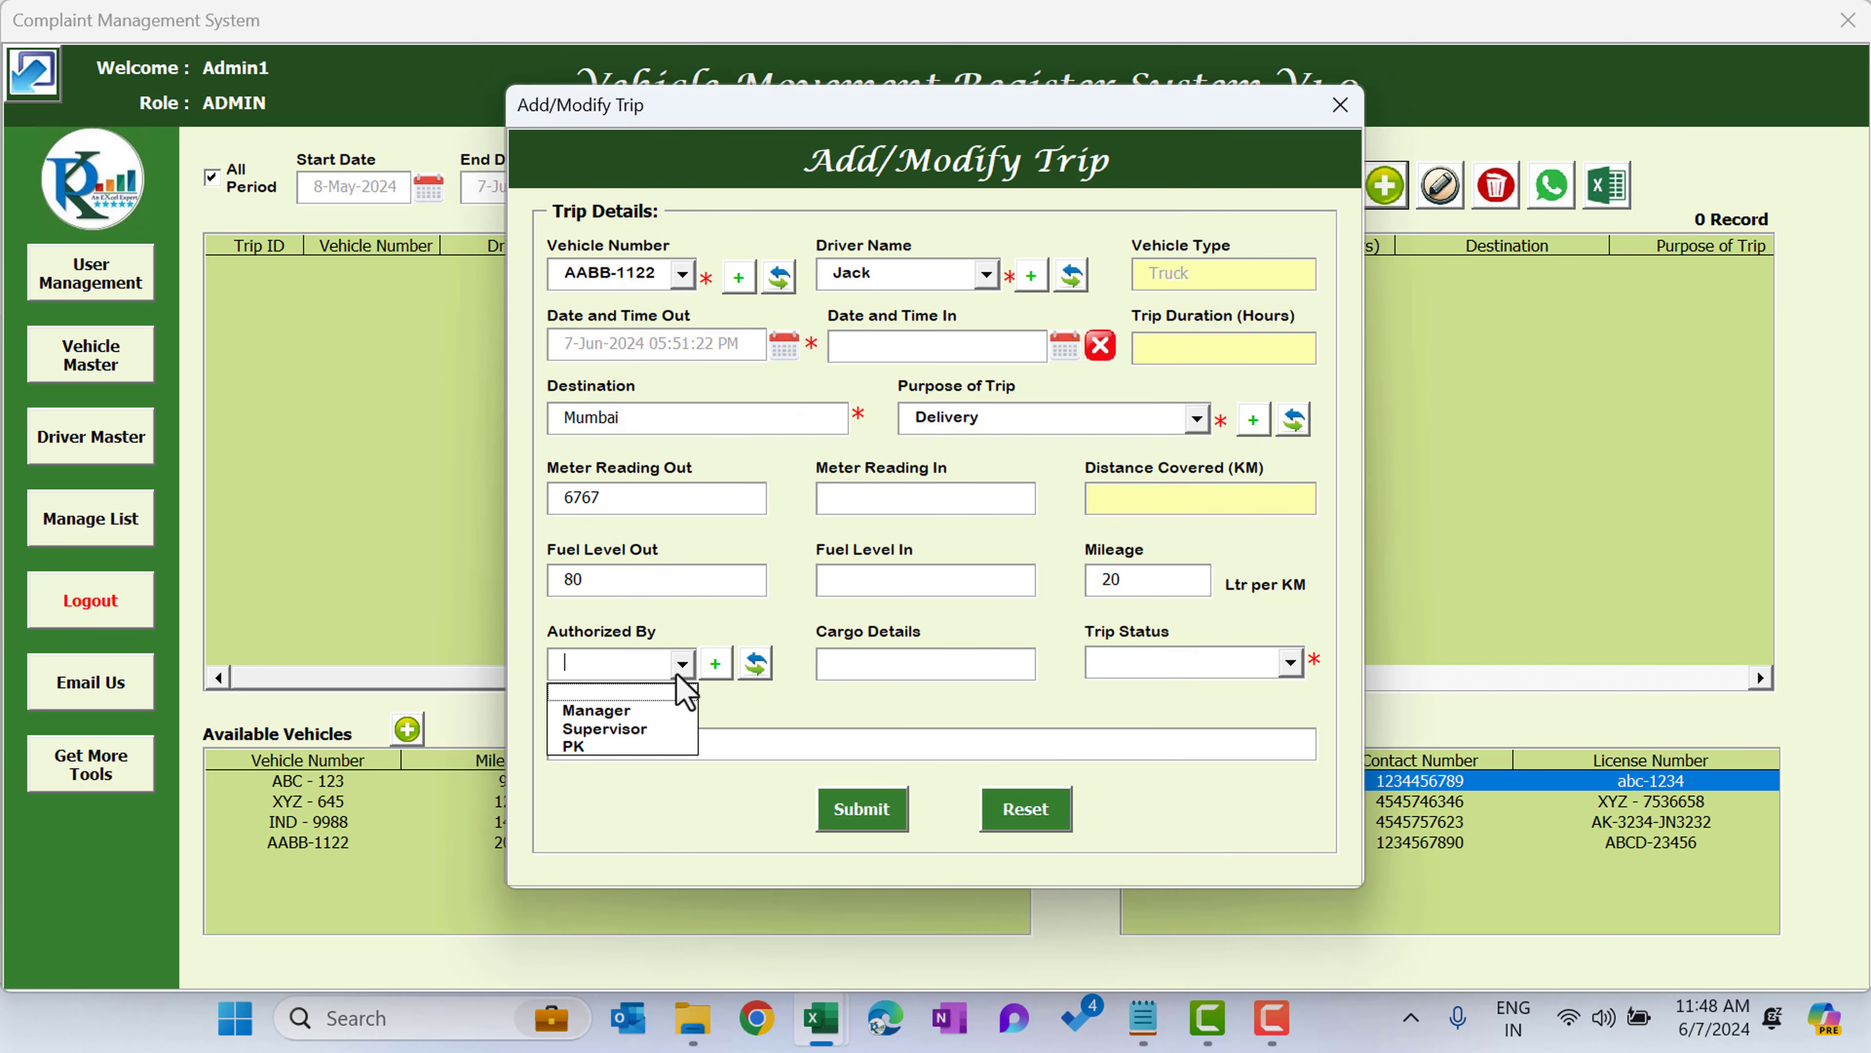
click(626, 754)
click(953, 653)
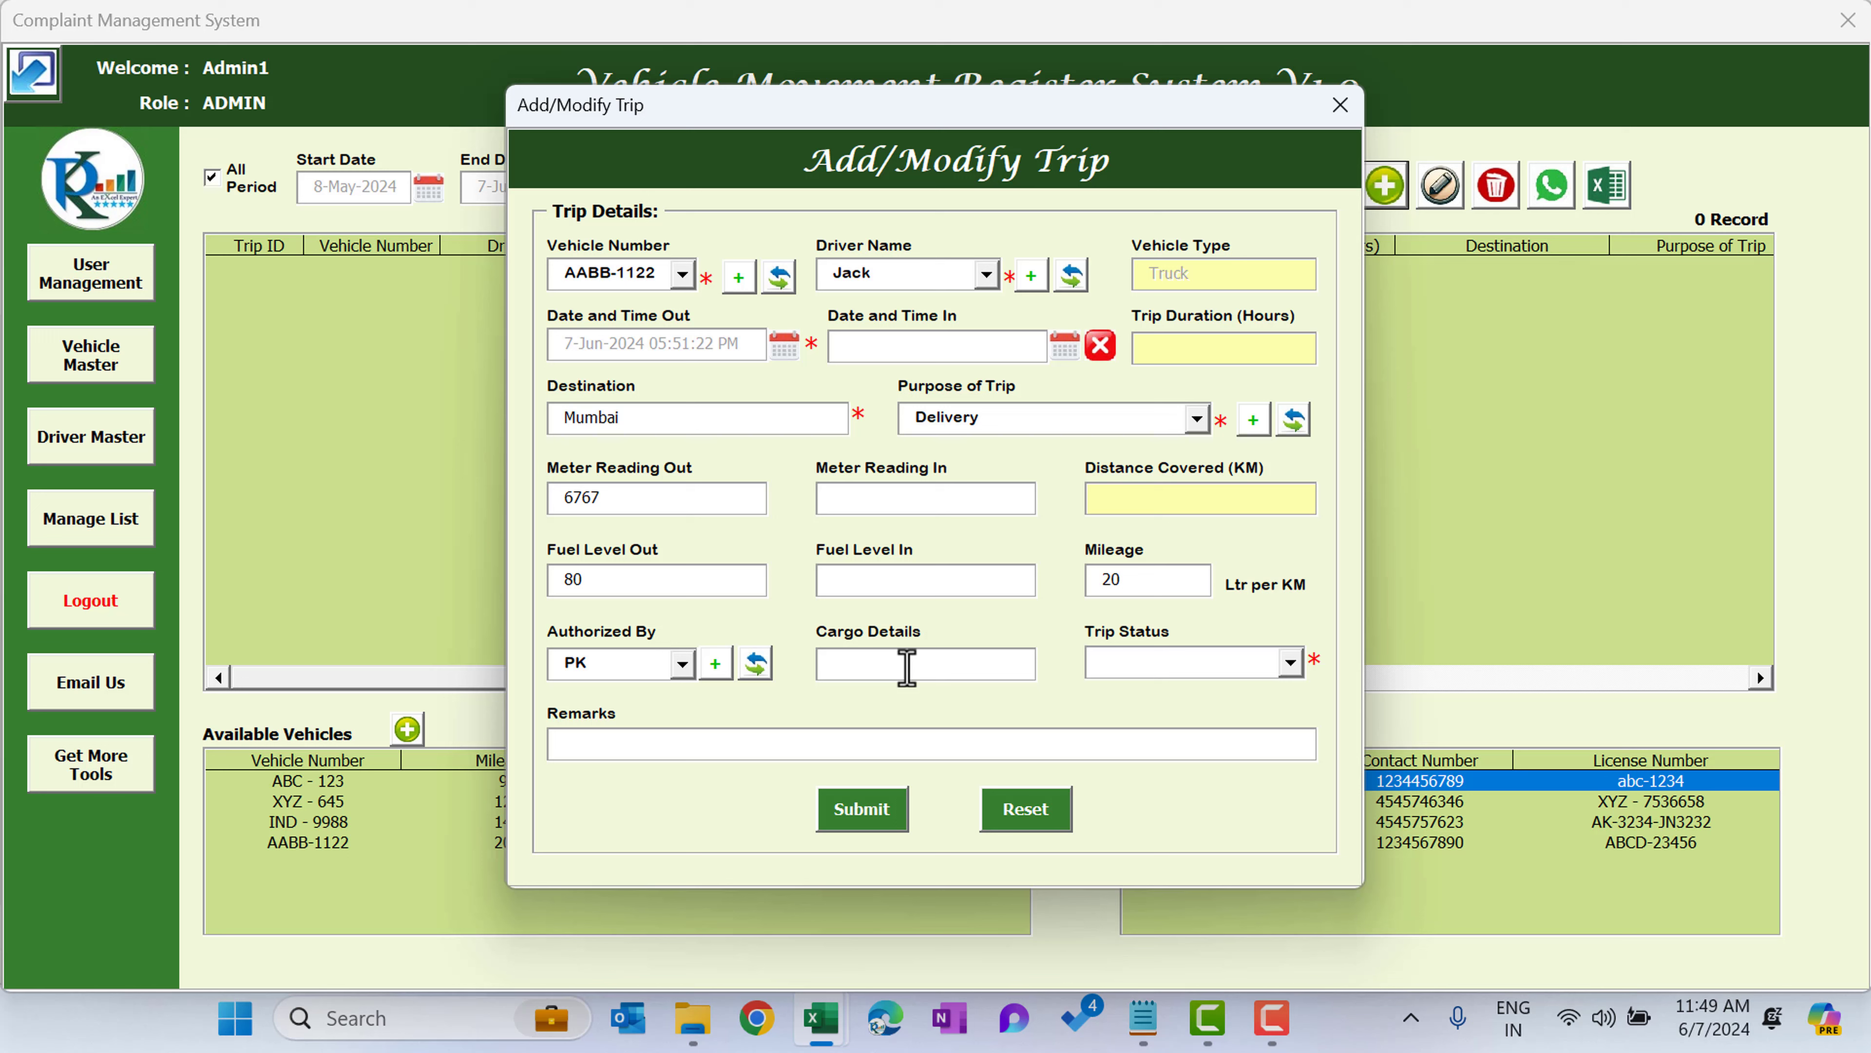
click(1159, 657)
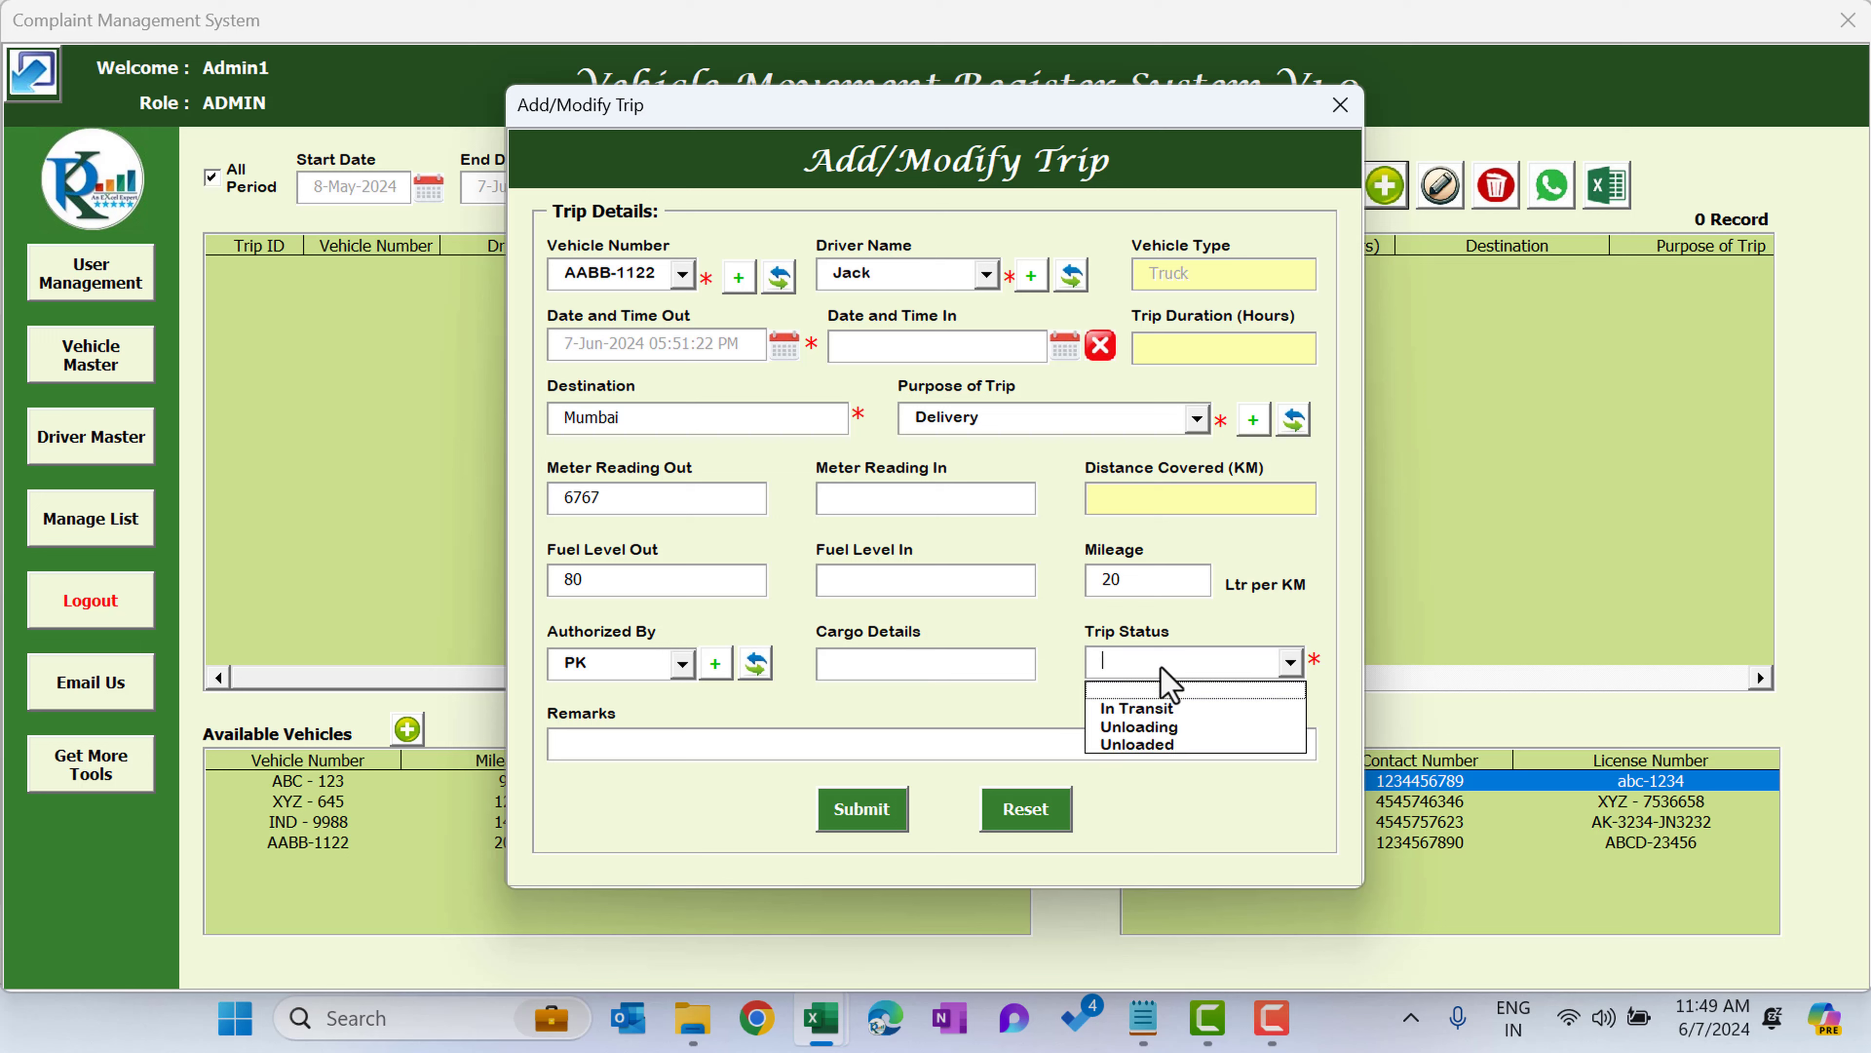
click(1166, 717)
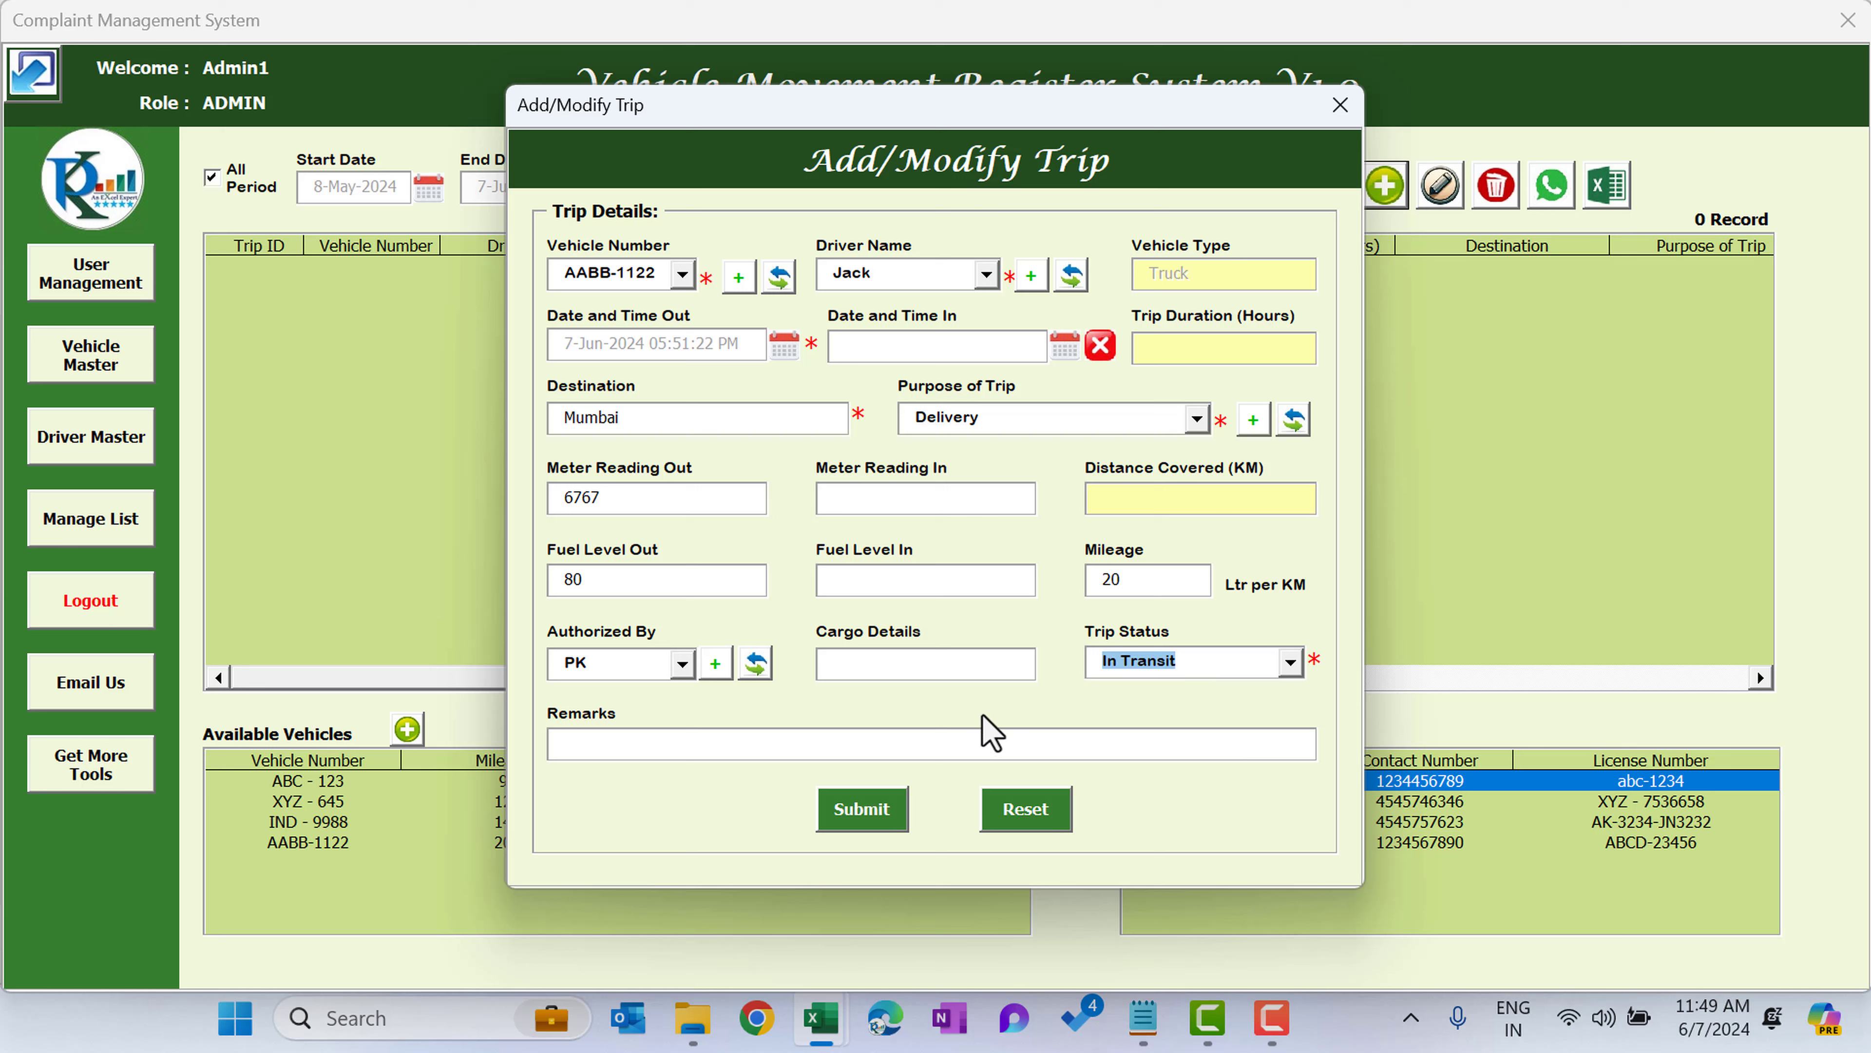
- Submit the AABB-1122 Mumbai trip as record 1 and dismiss the Done message
click(854, 742)
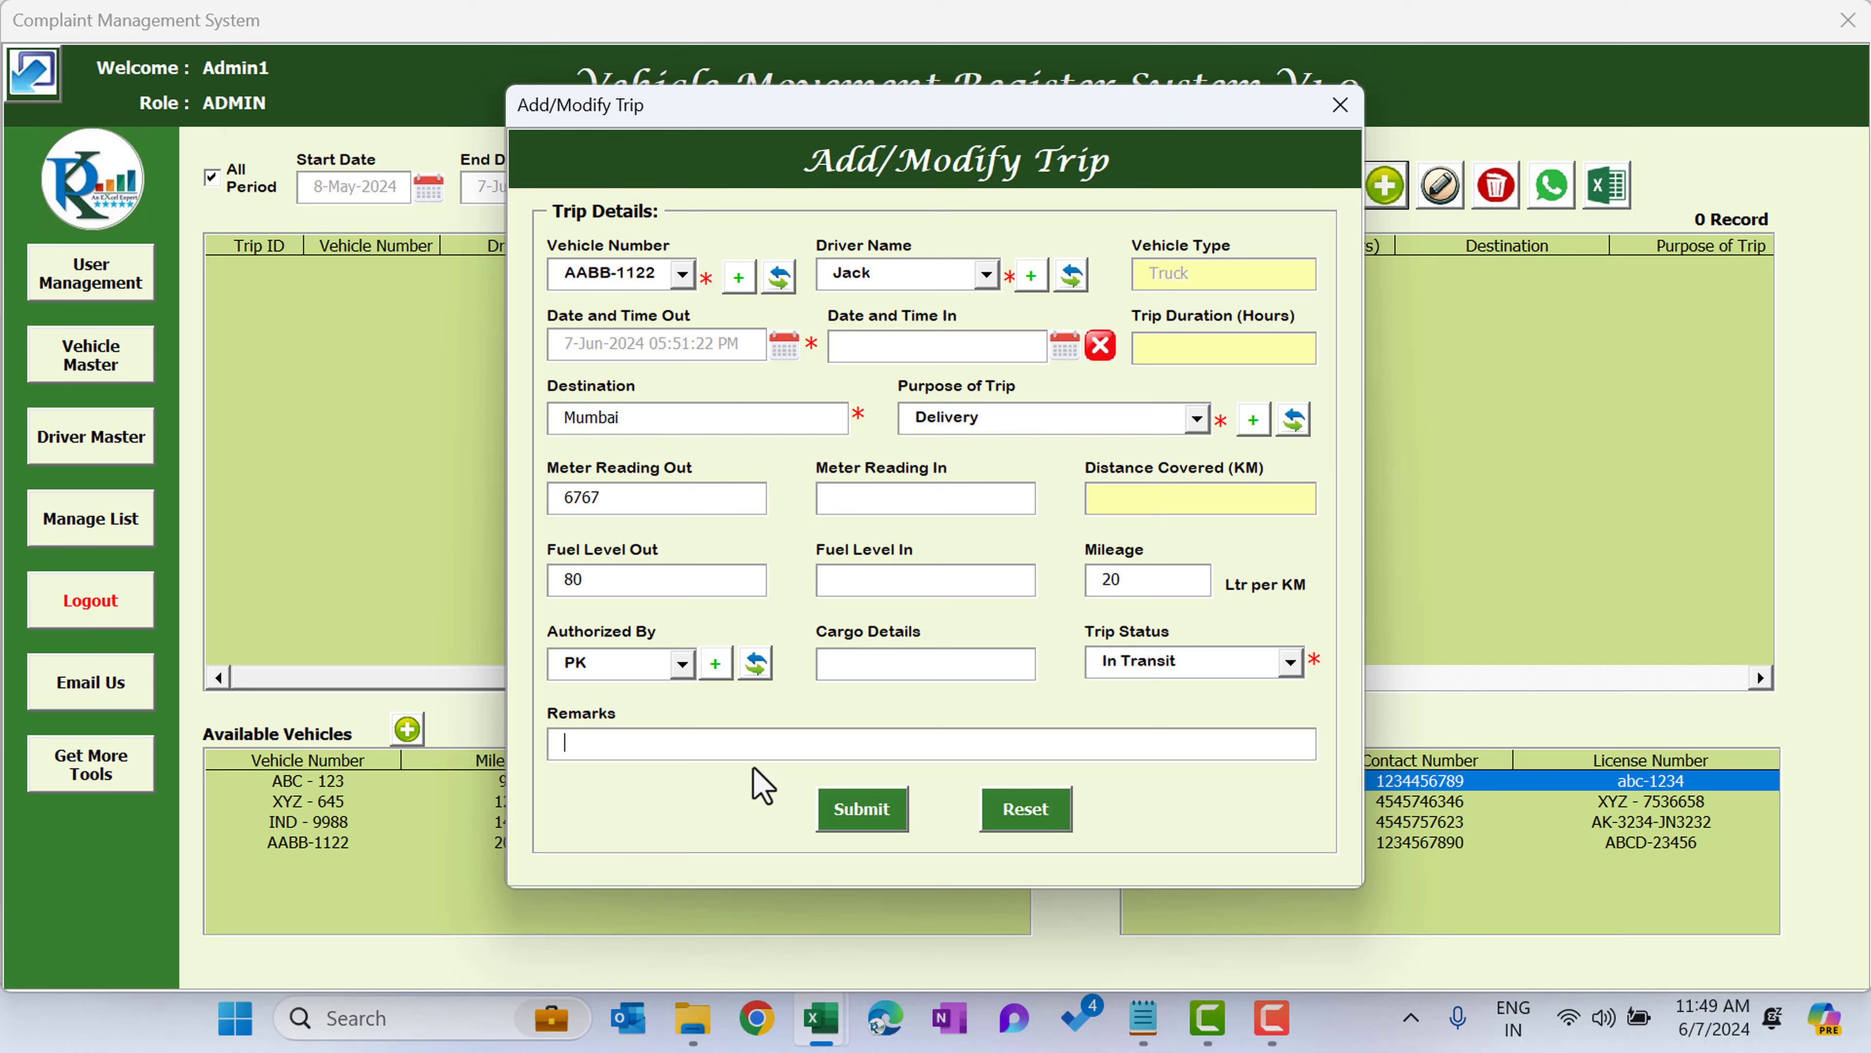
click(881, 817)
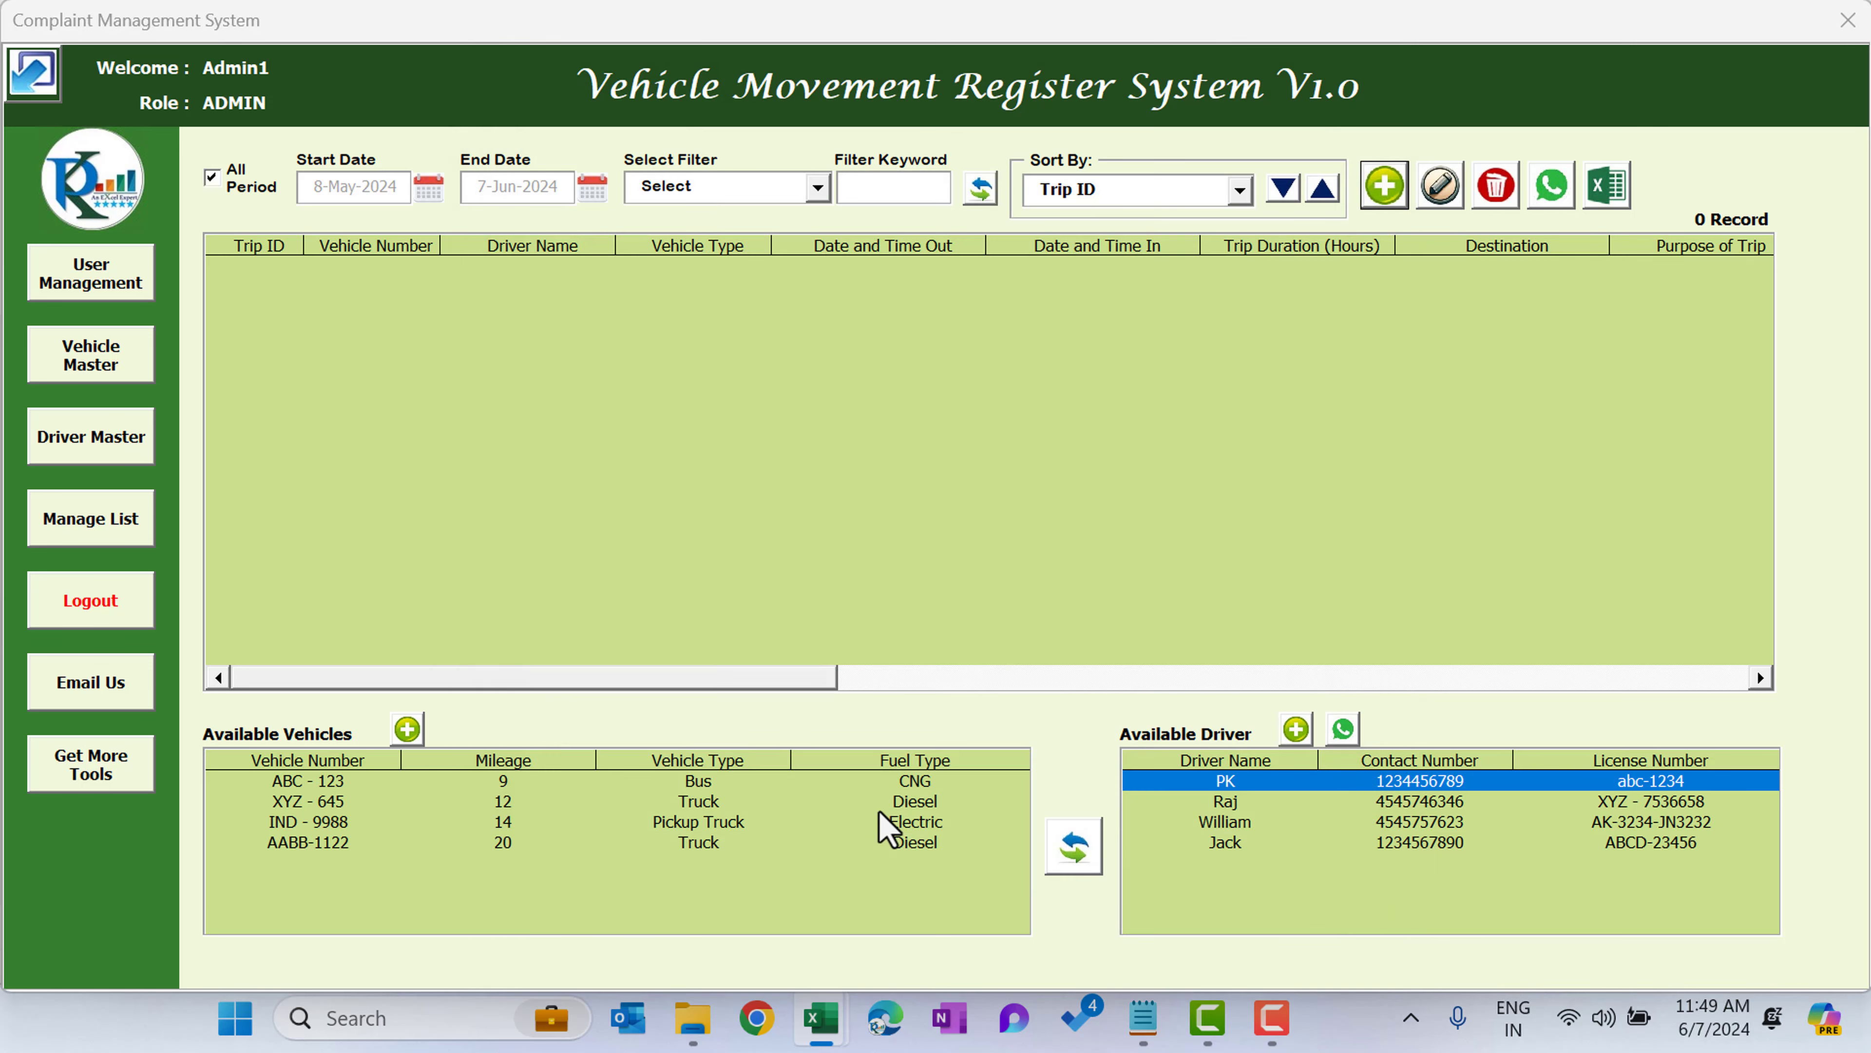
click(979, 607)
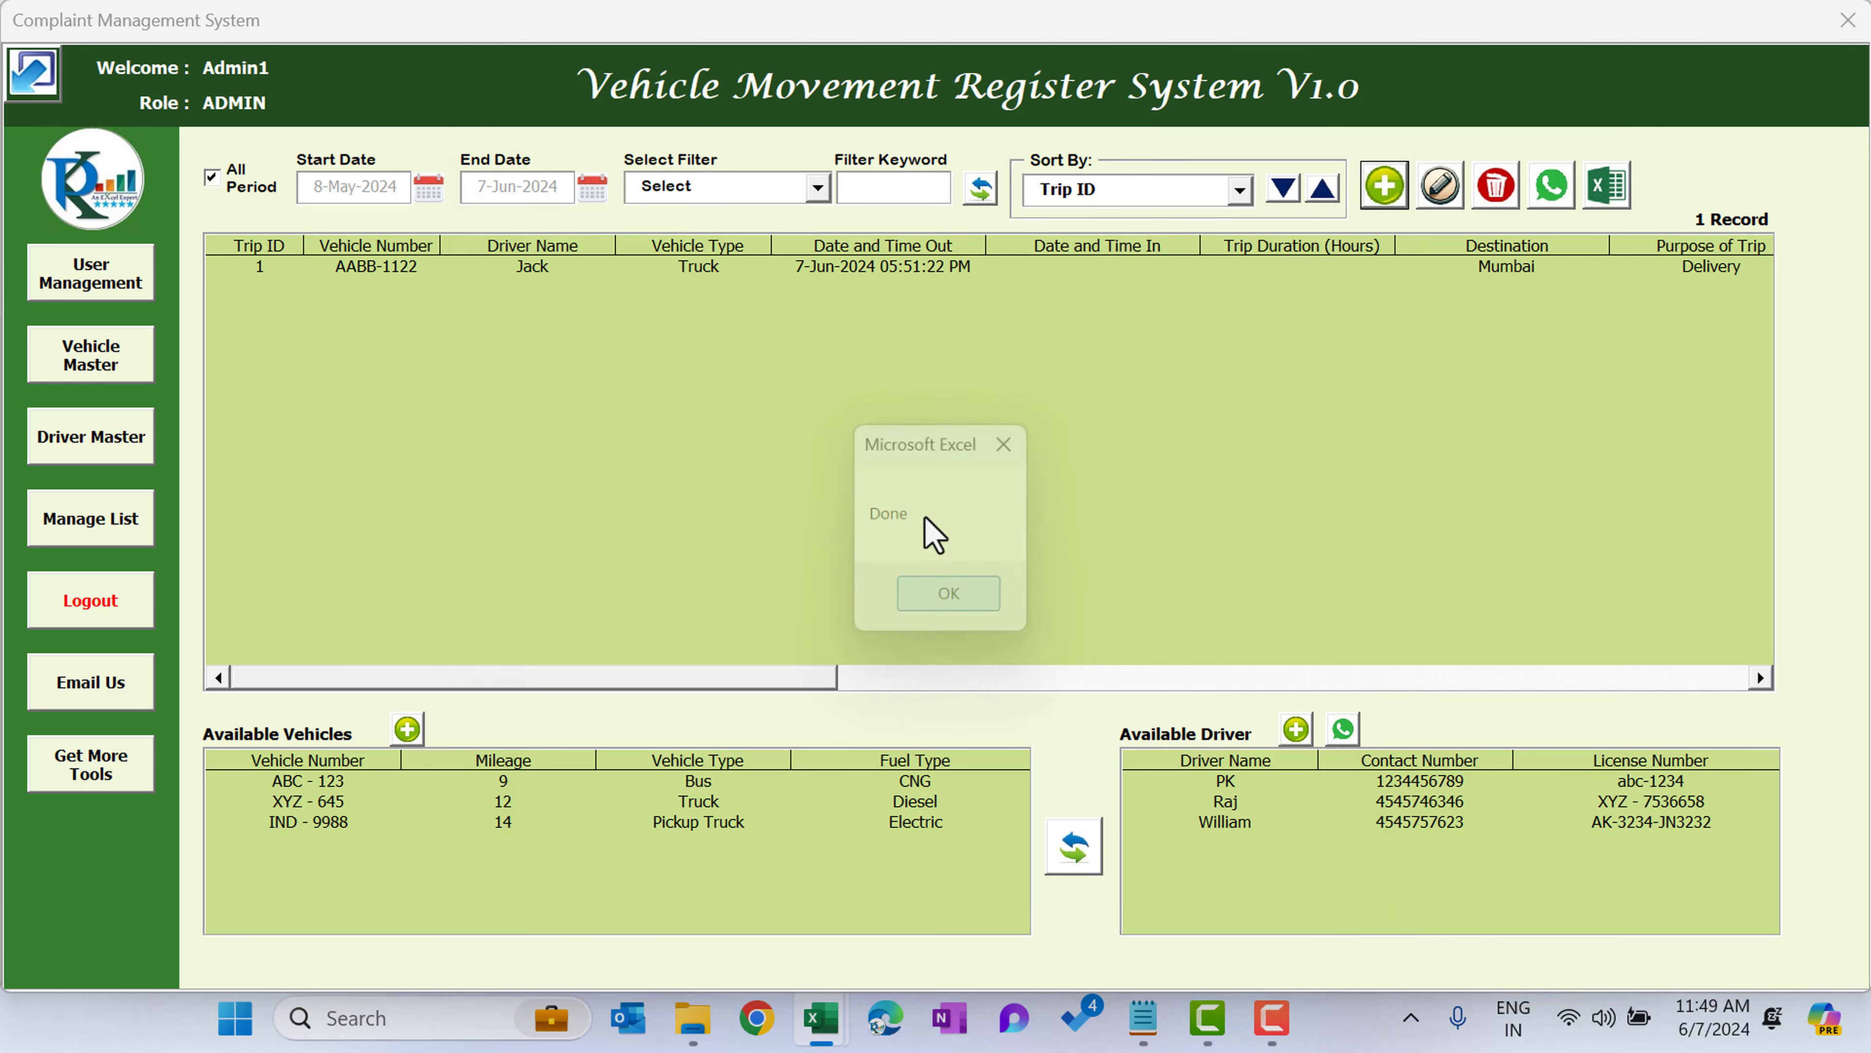
- Dismiss the Done message and start a new trip for vehicle ABC - 123 (Bus, mileage 9)
click(896, 269)
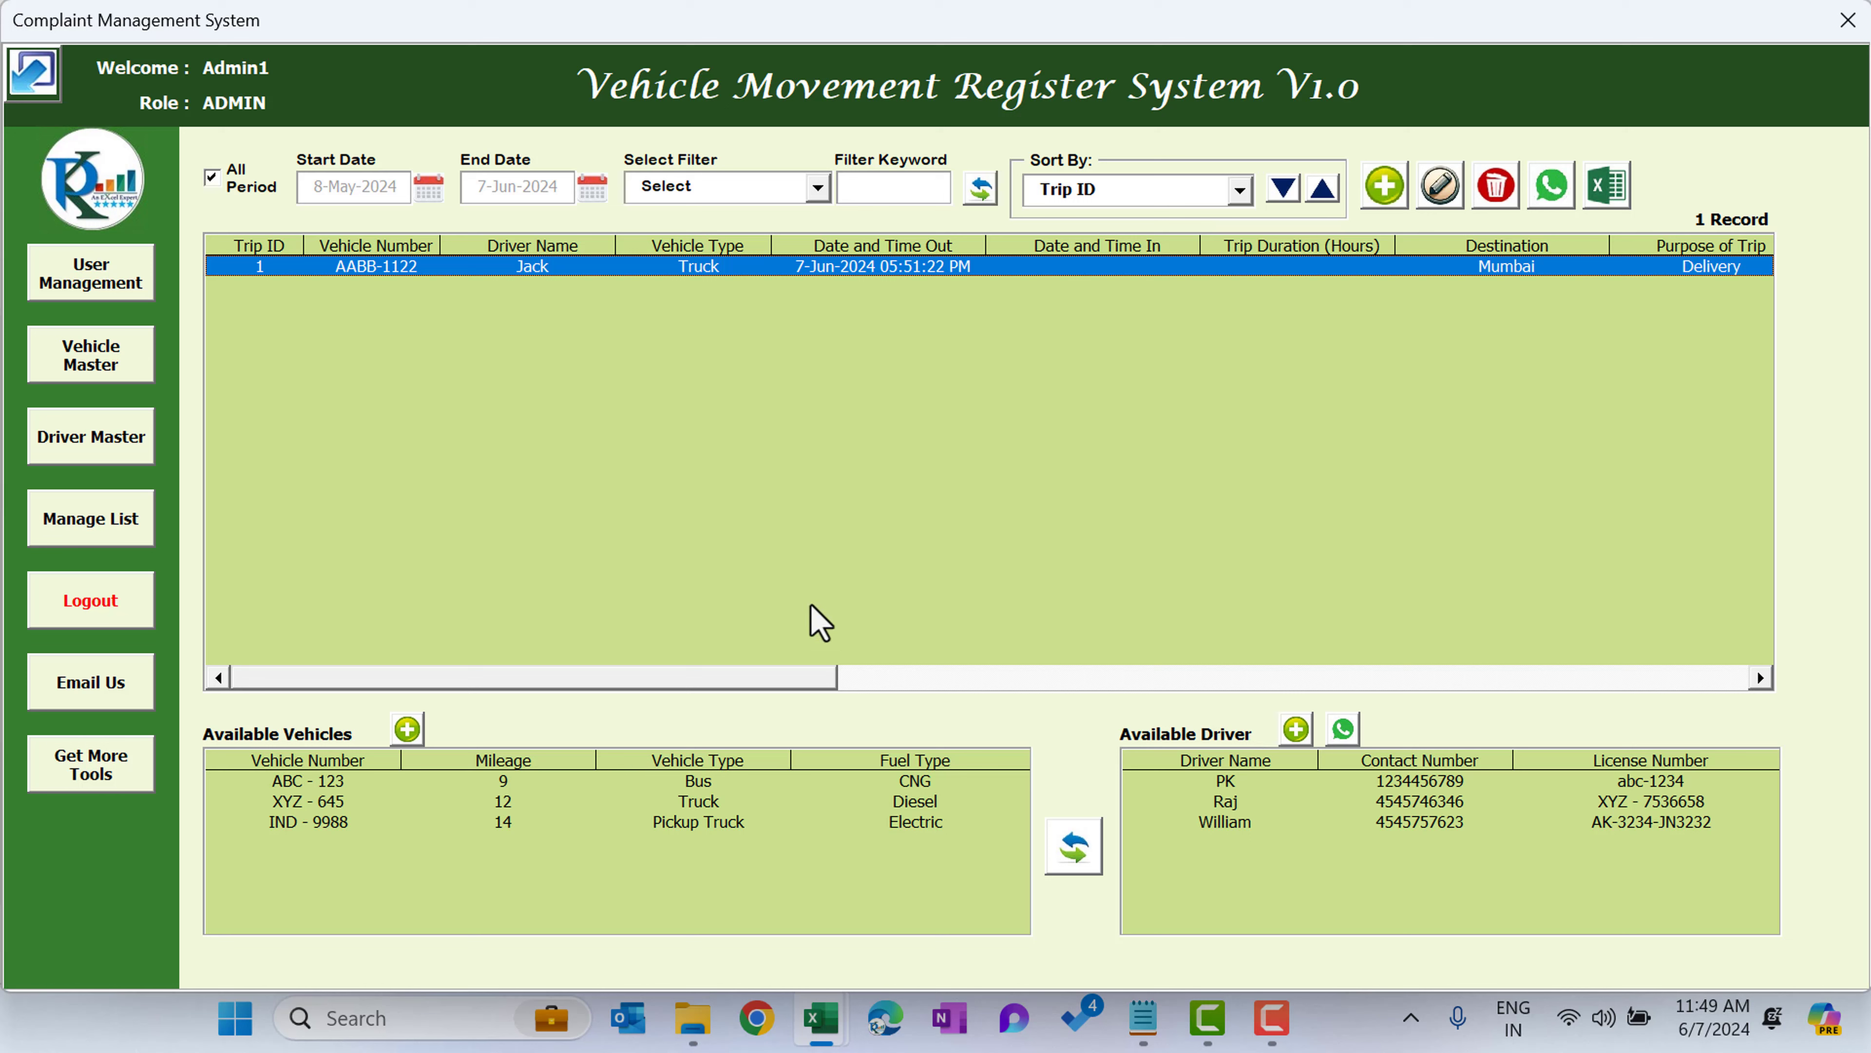
click(463, 801)
click(696, 781)
click(753, 803)
click(681, 780)
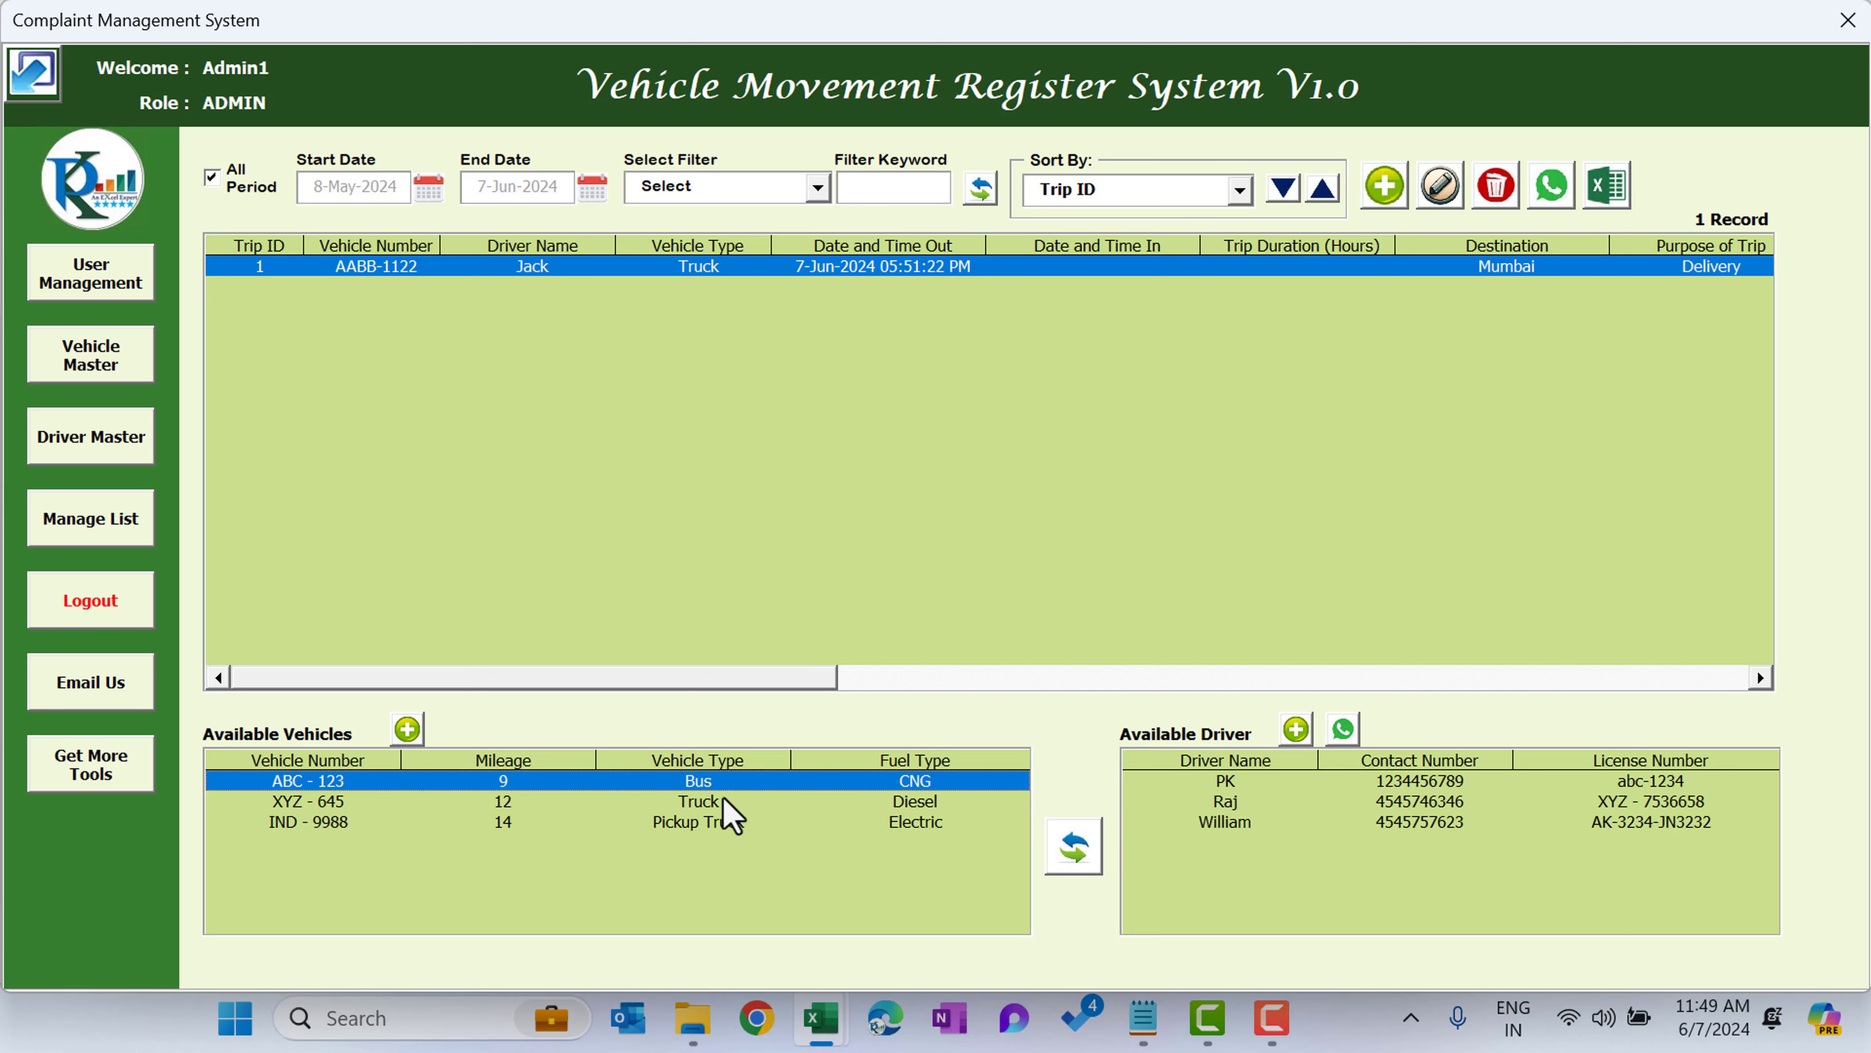
click(413, 734)
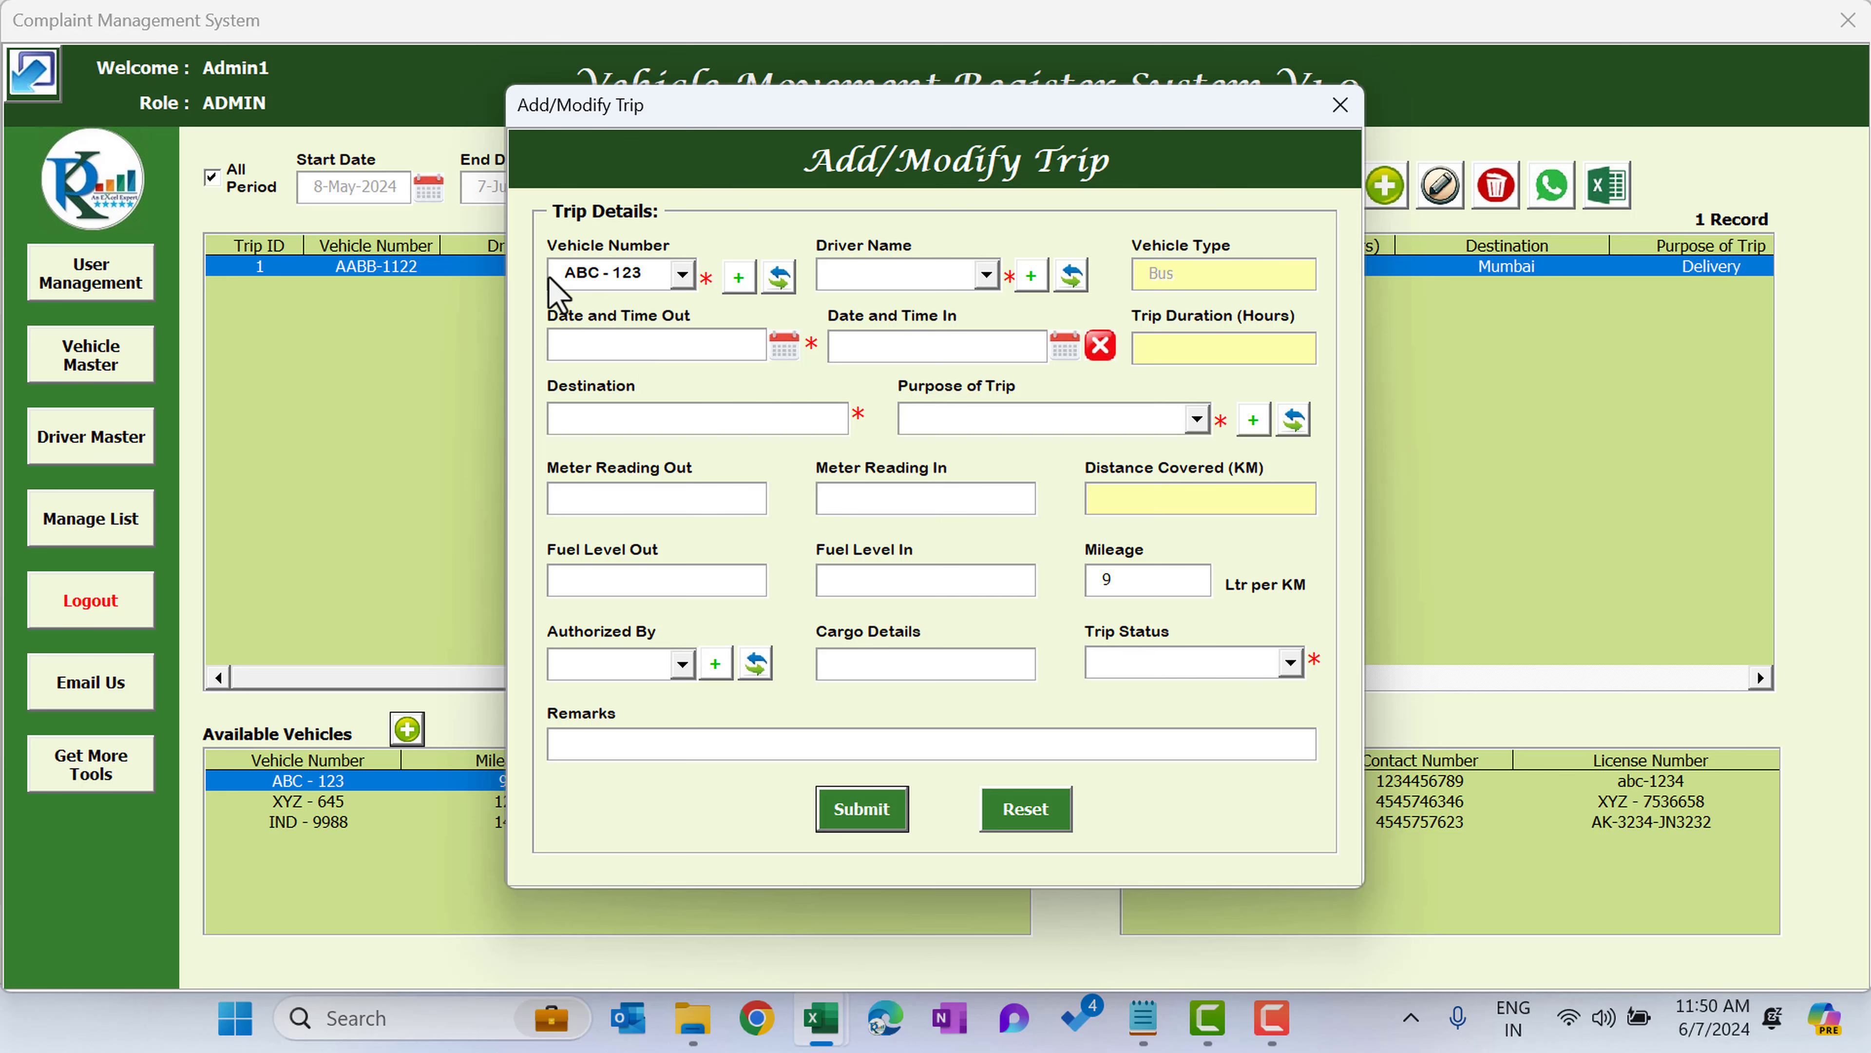
- Assign the driver, set departure to 7 June 2024, and choose Pickup as the purpose
click(899, 277)
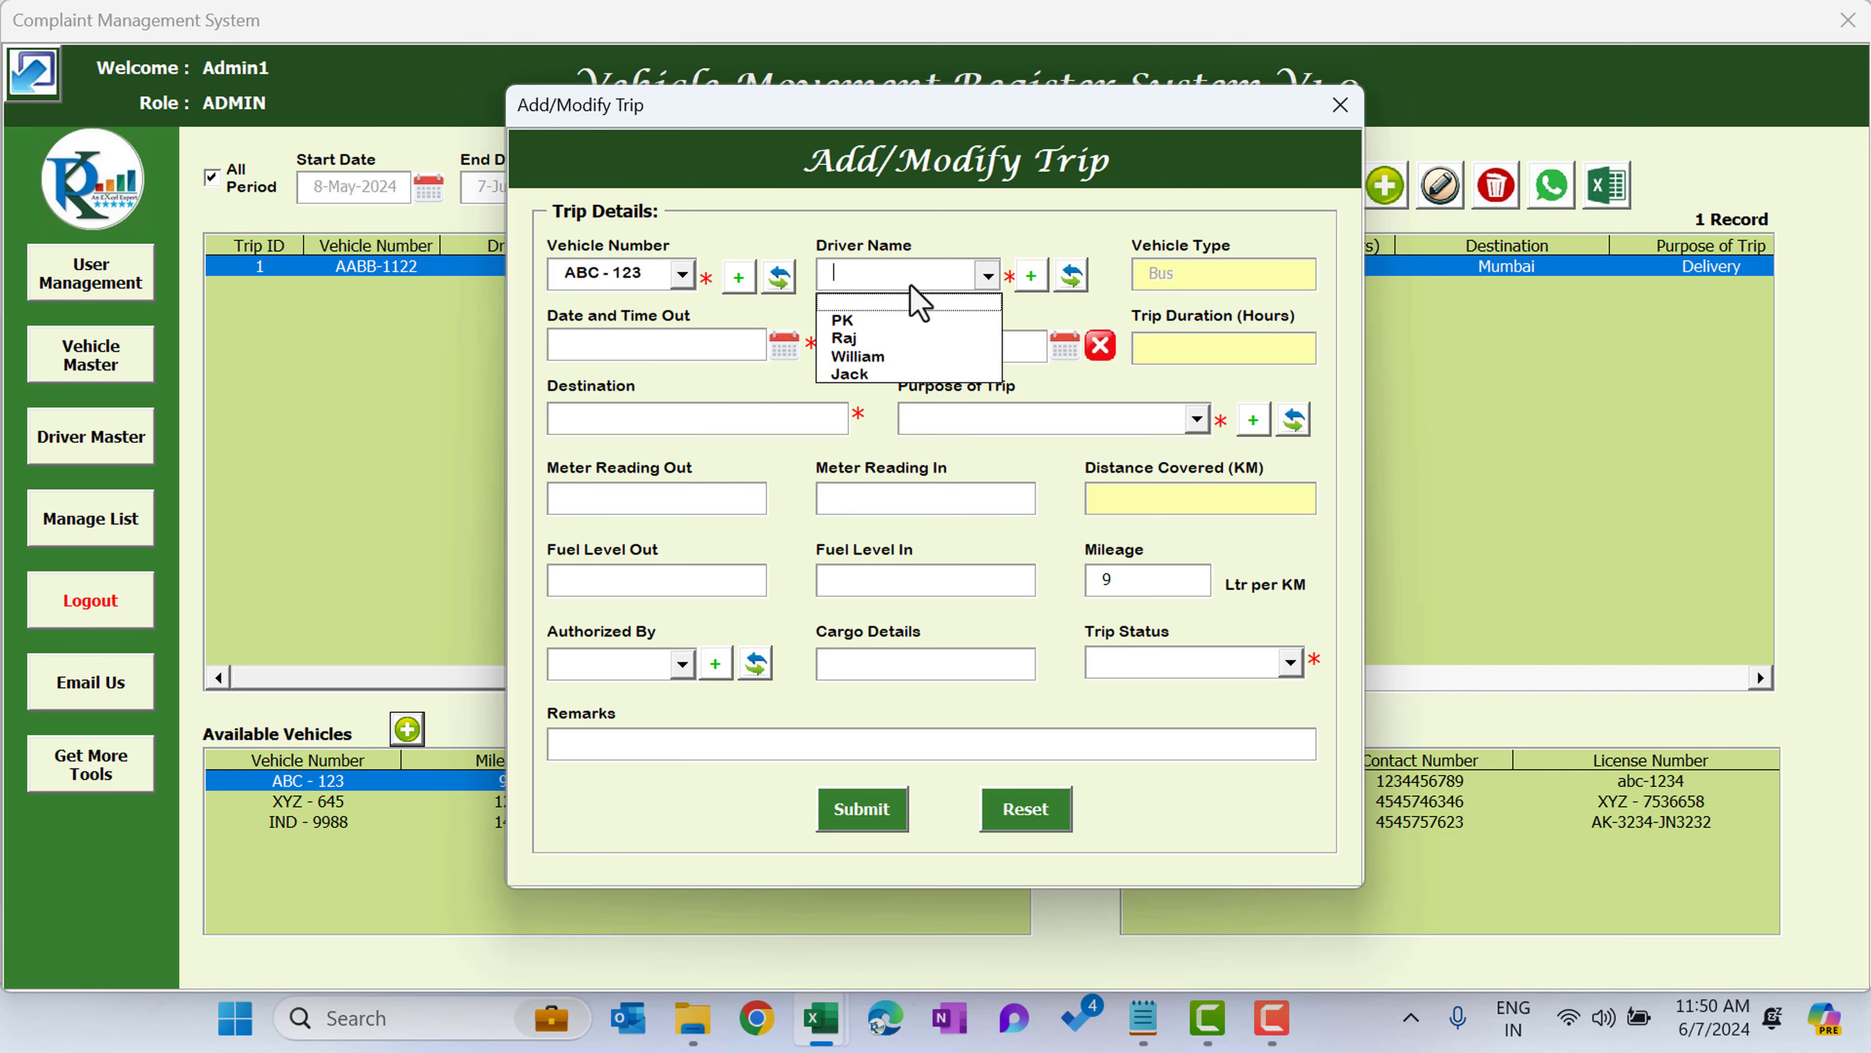
click(900, 339)
click(784, 345)
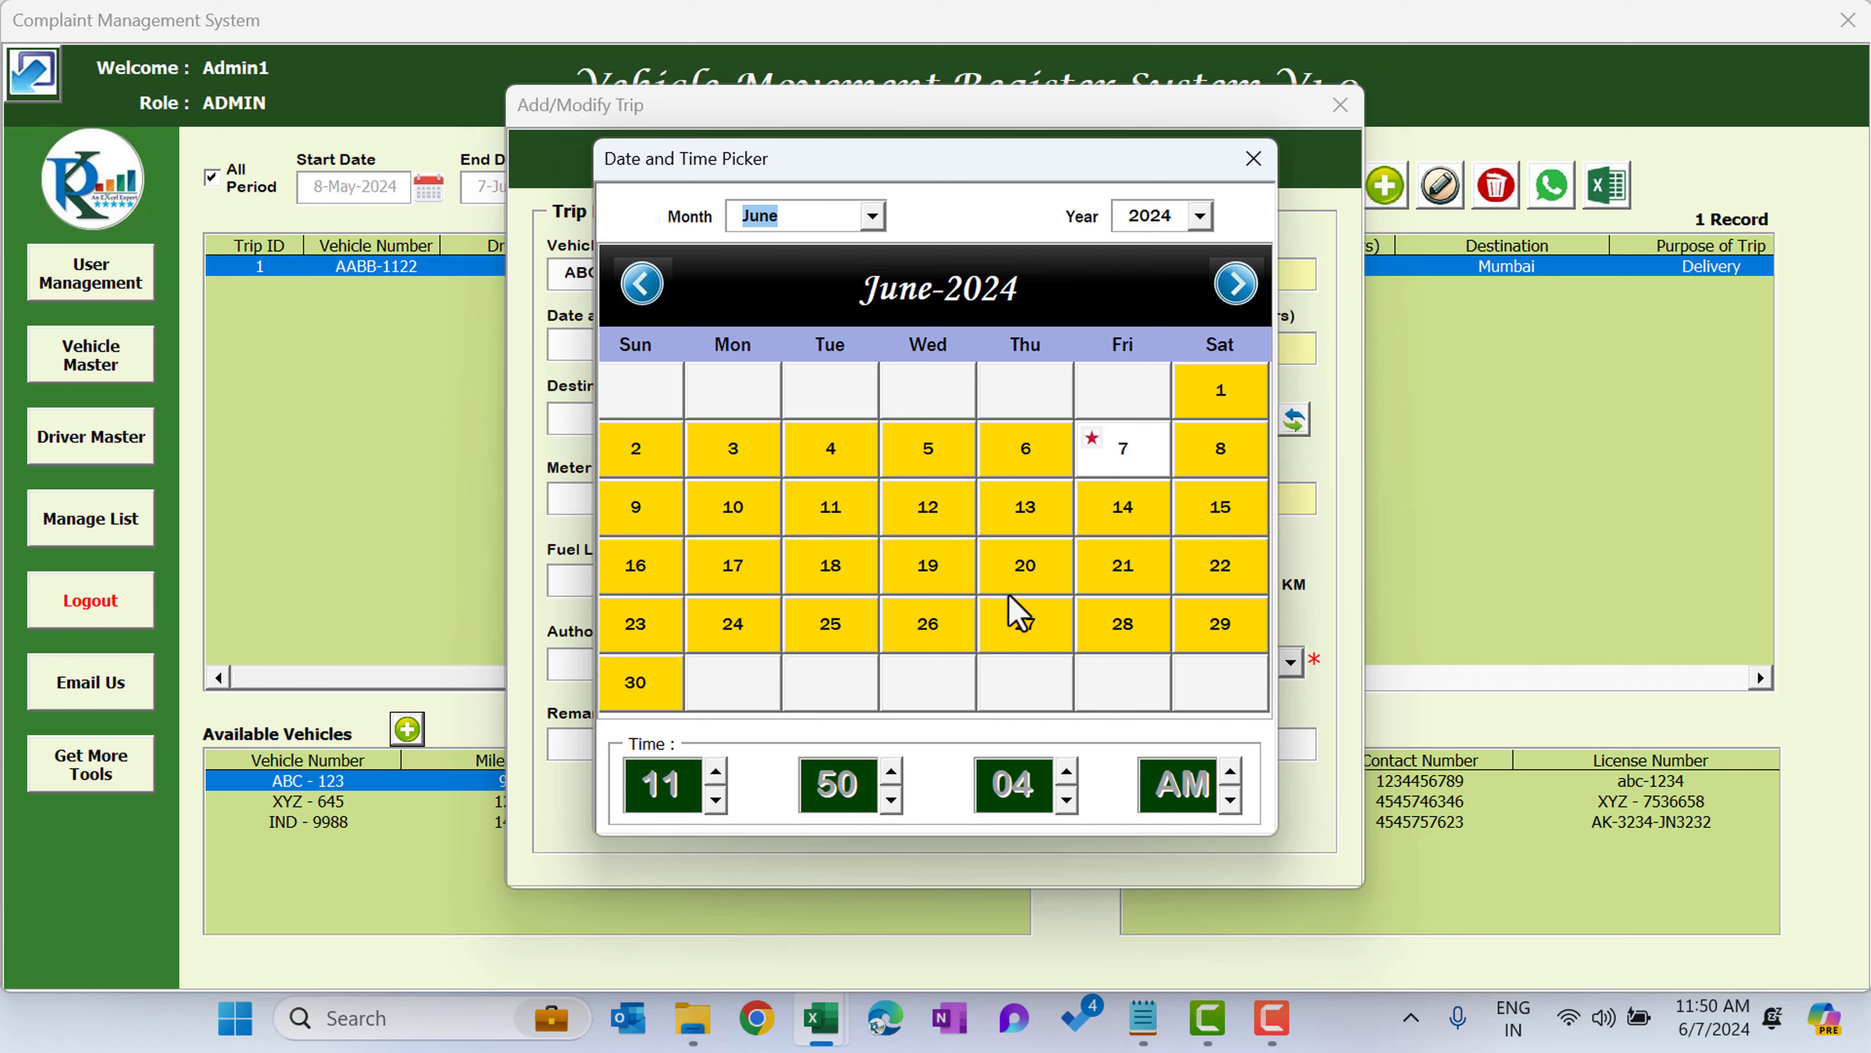
click(1122, 451)
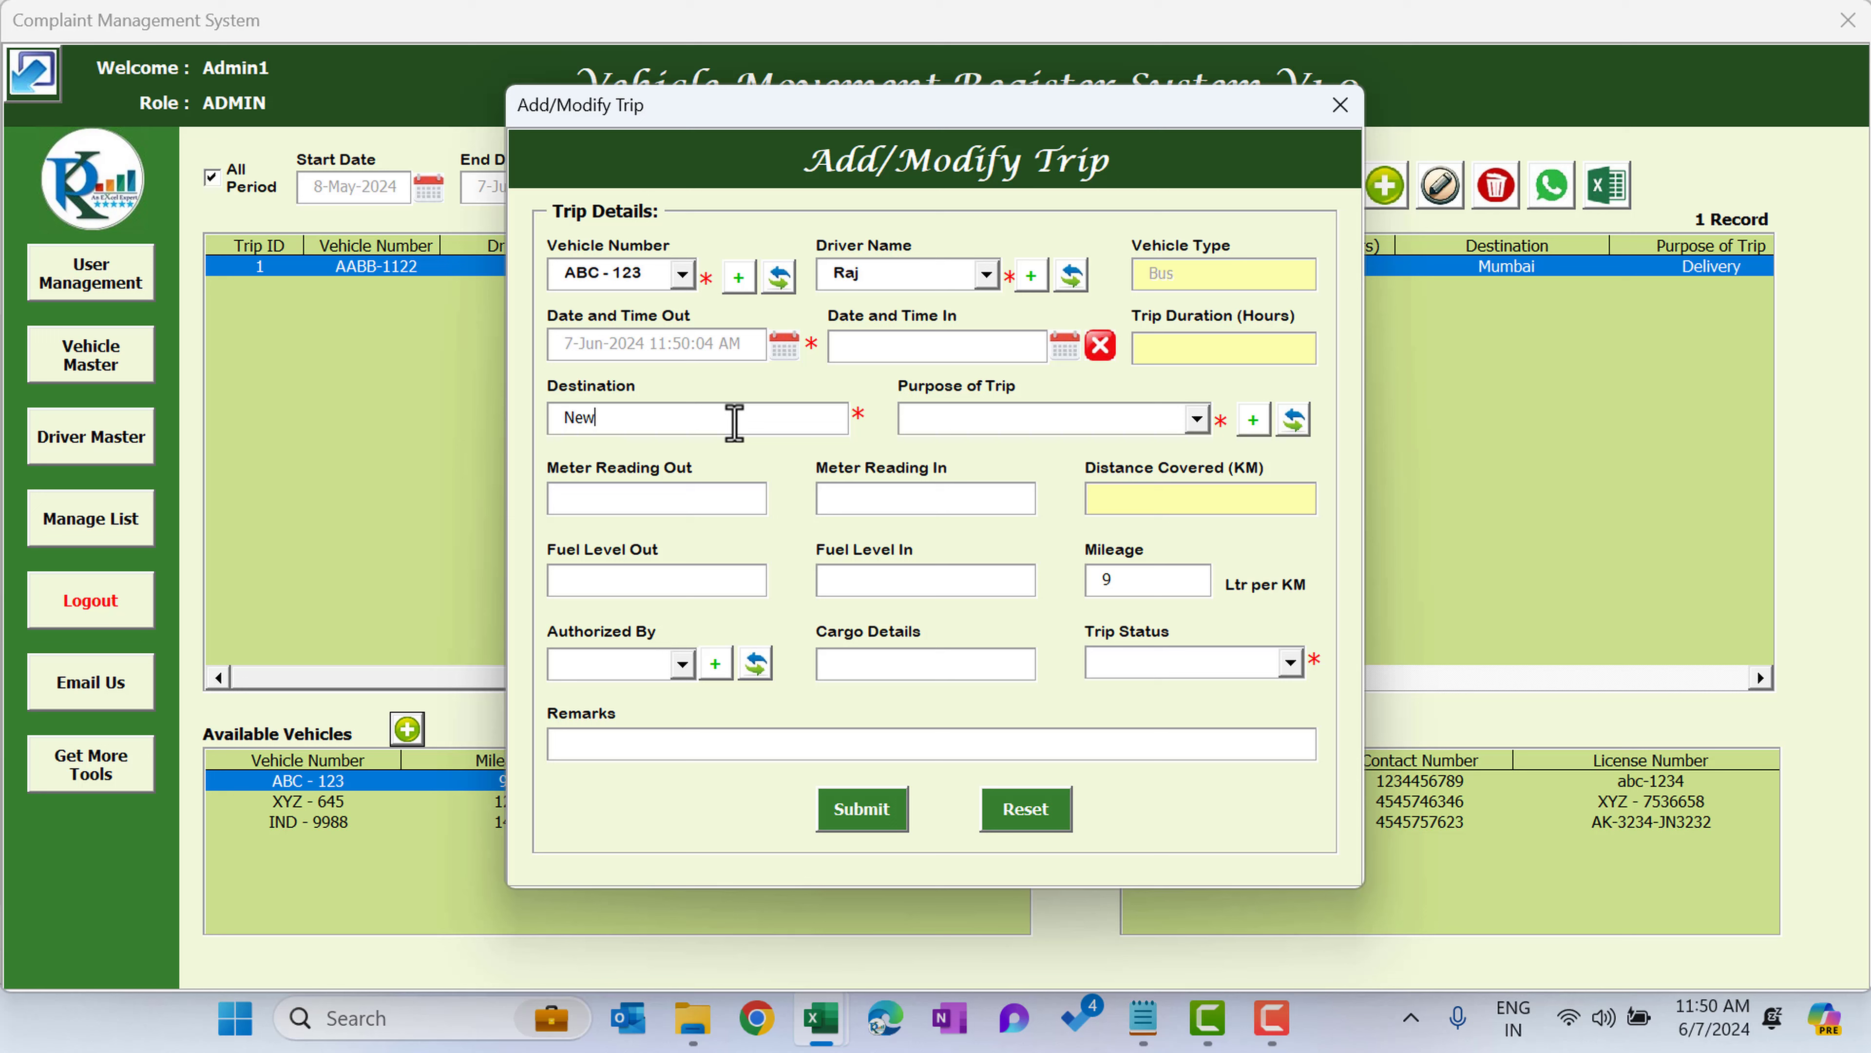
click(1076, 418)
click(957, 483)
click(681, 499)
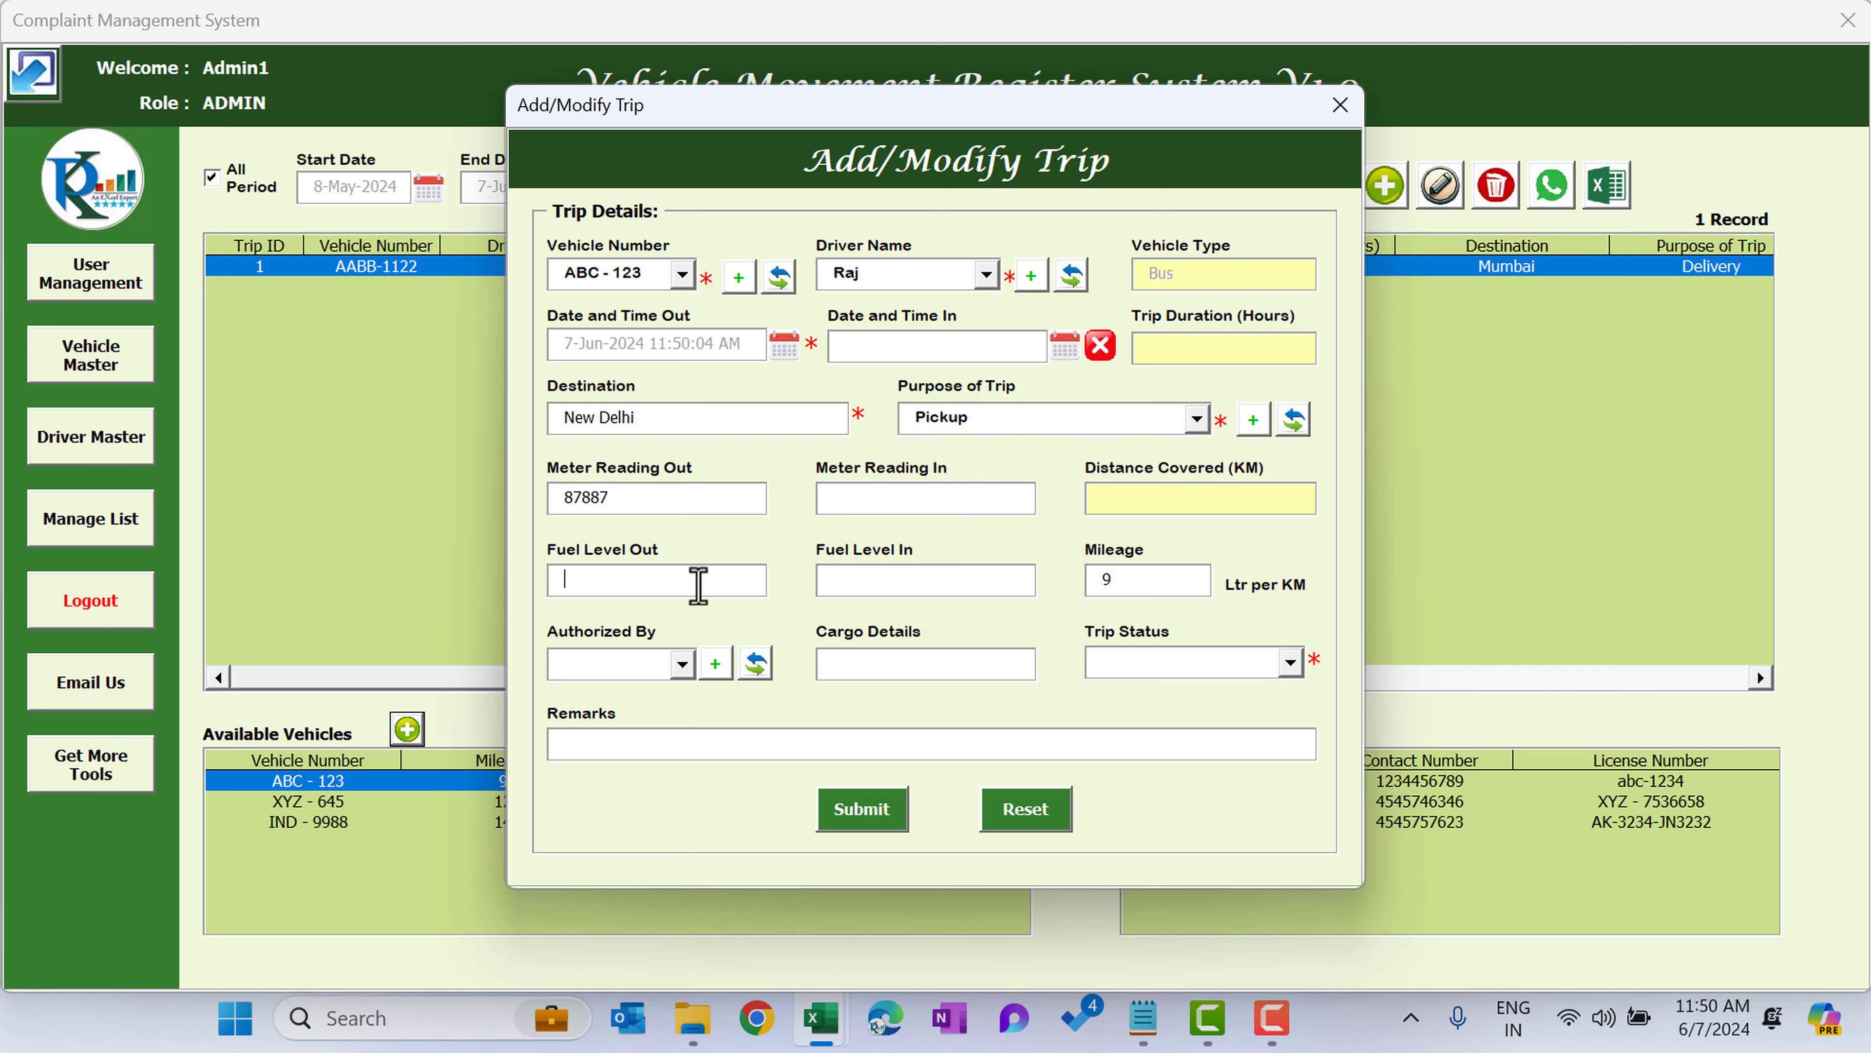
- Set approver Supervisor and status In Transit, then submit the New Delhi trip as record 2
click(681, 663)
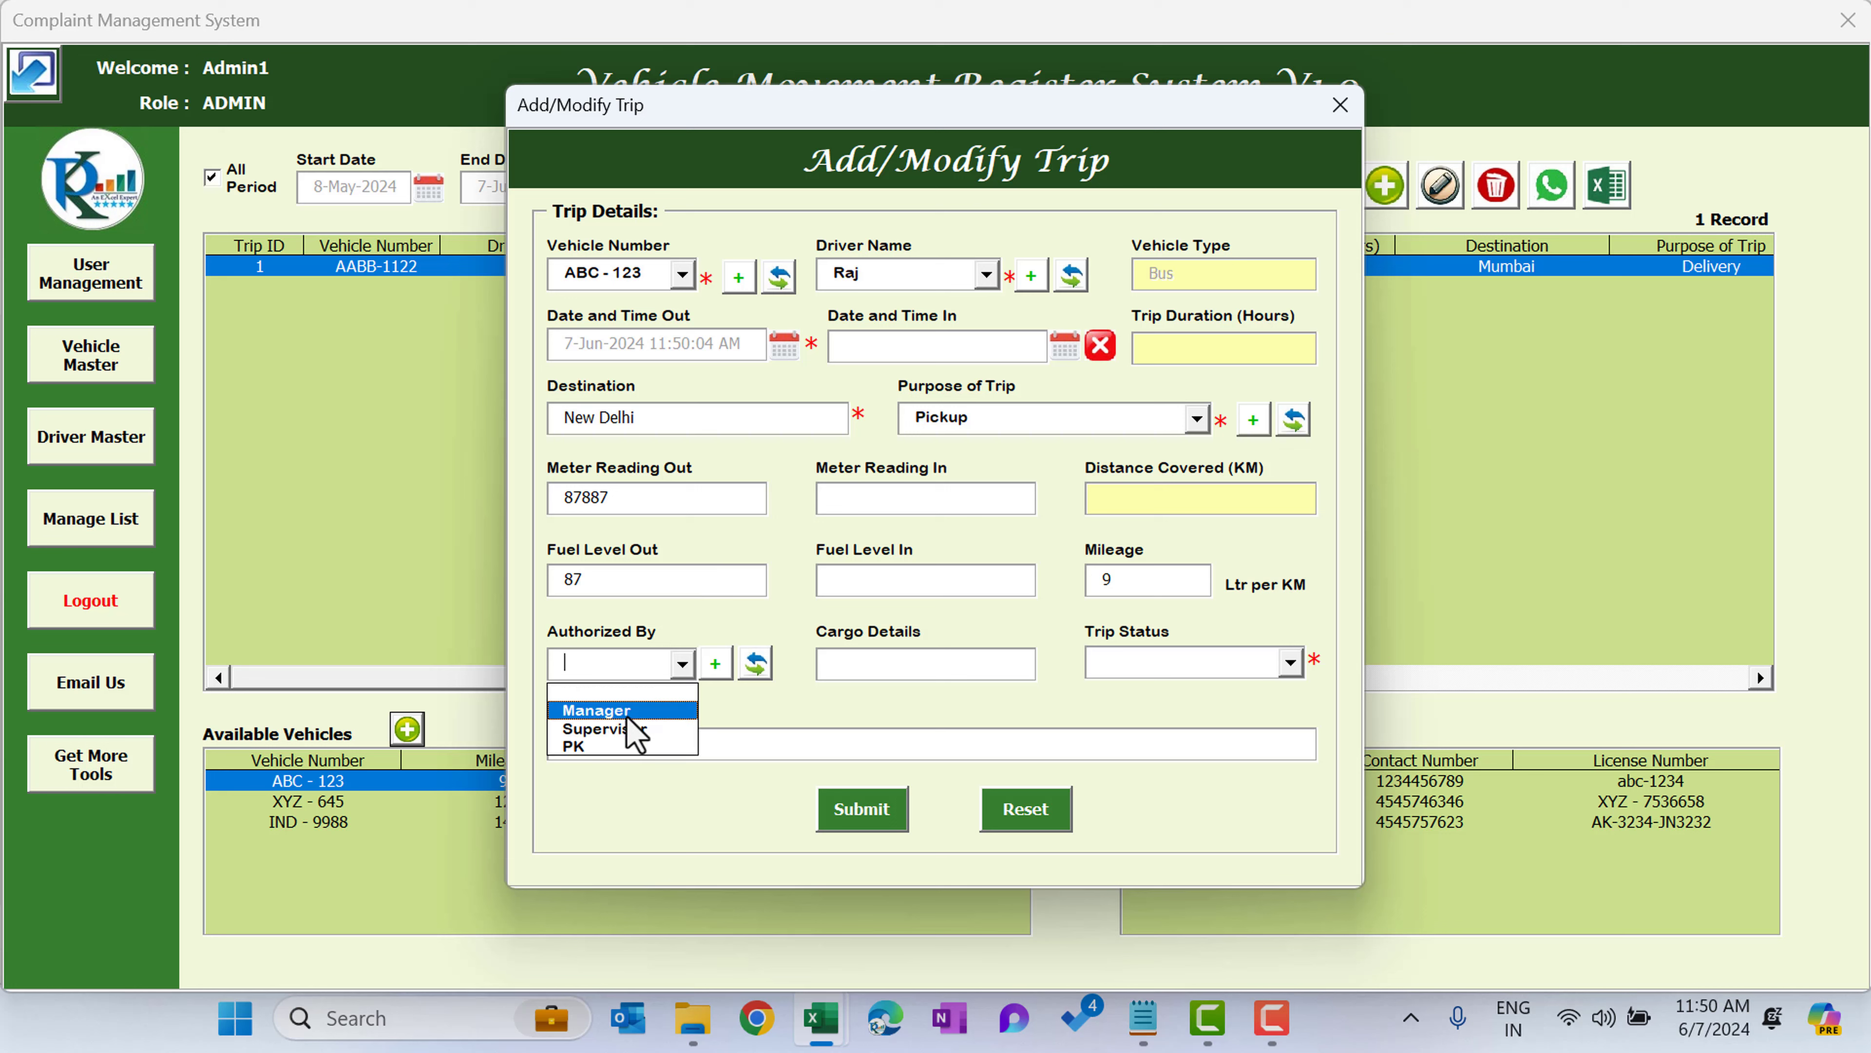
click(615, 732)
click(987, 662)
click(1179, 663)
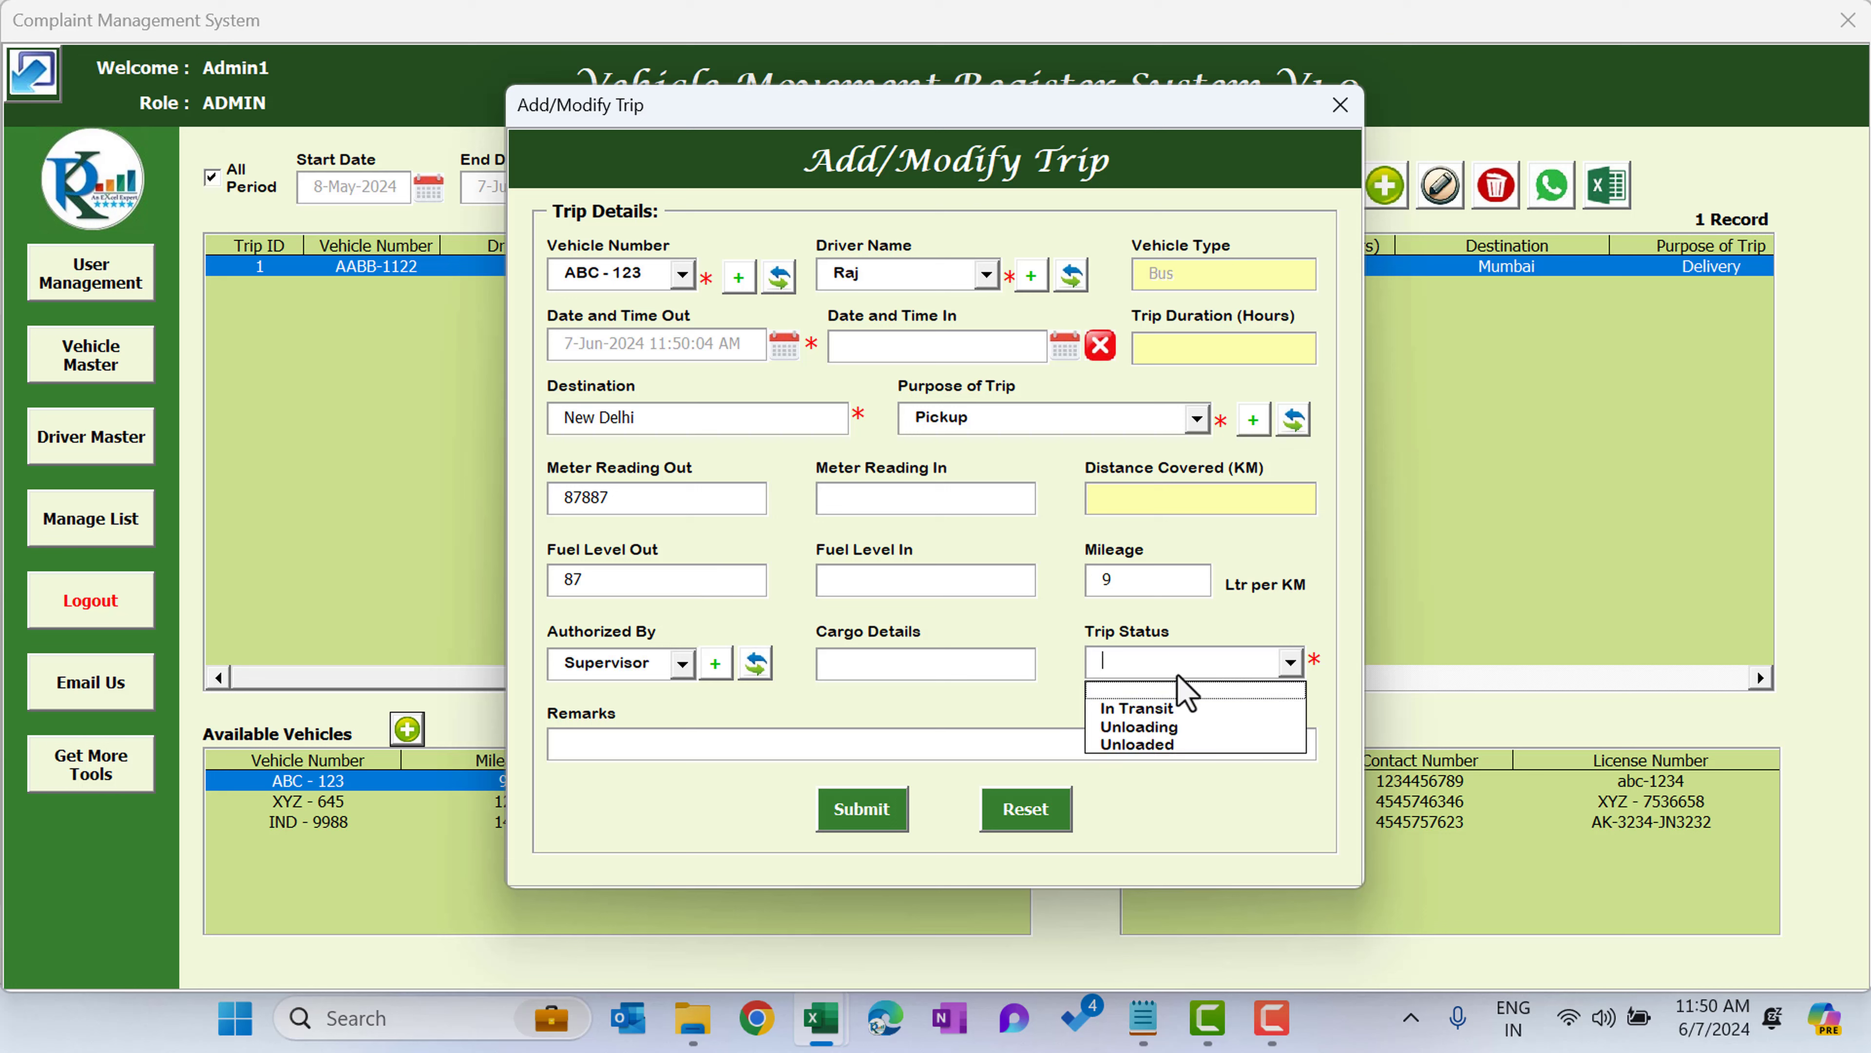
click(1182, 709)
click(892, 815)
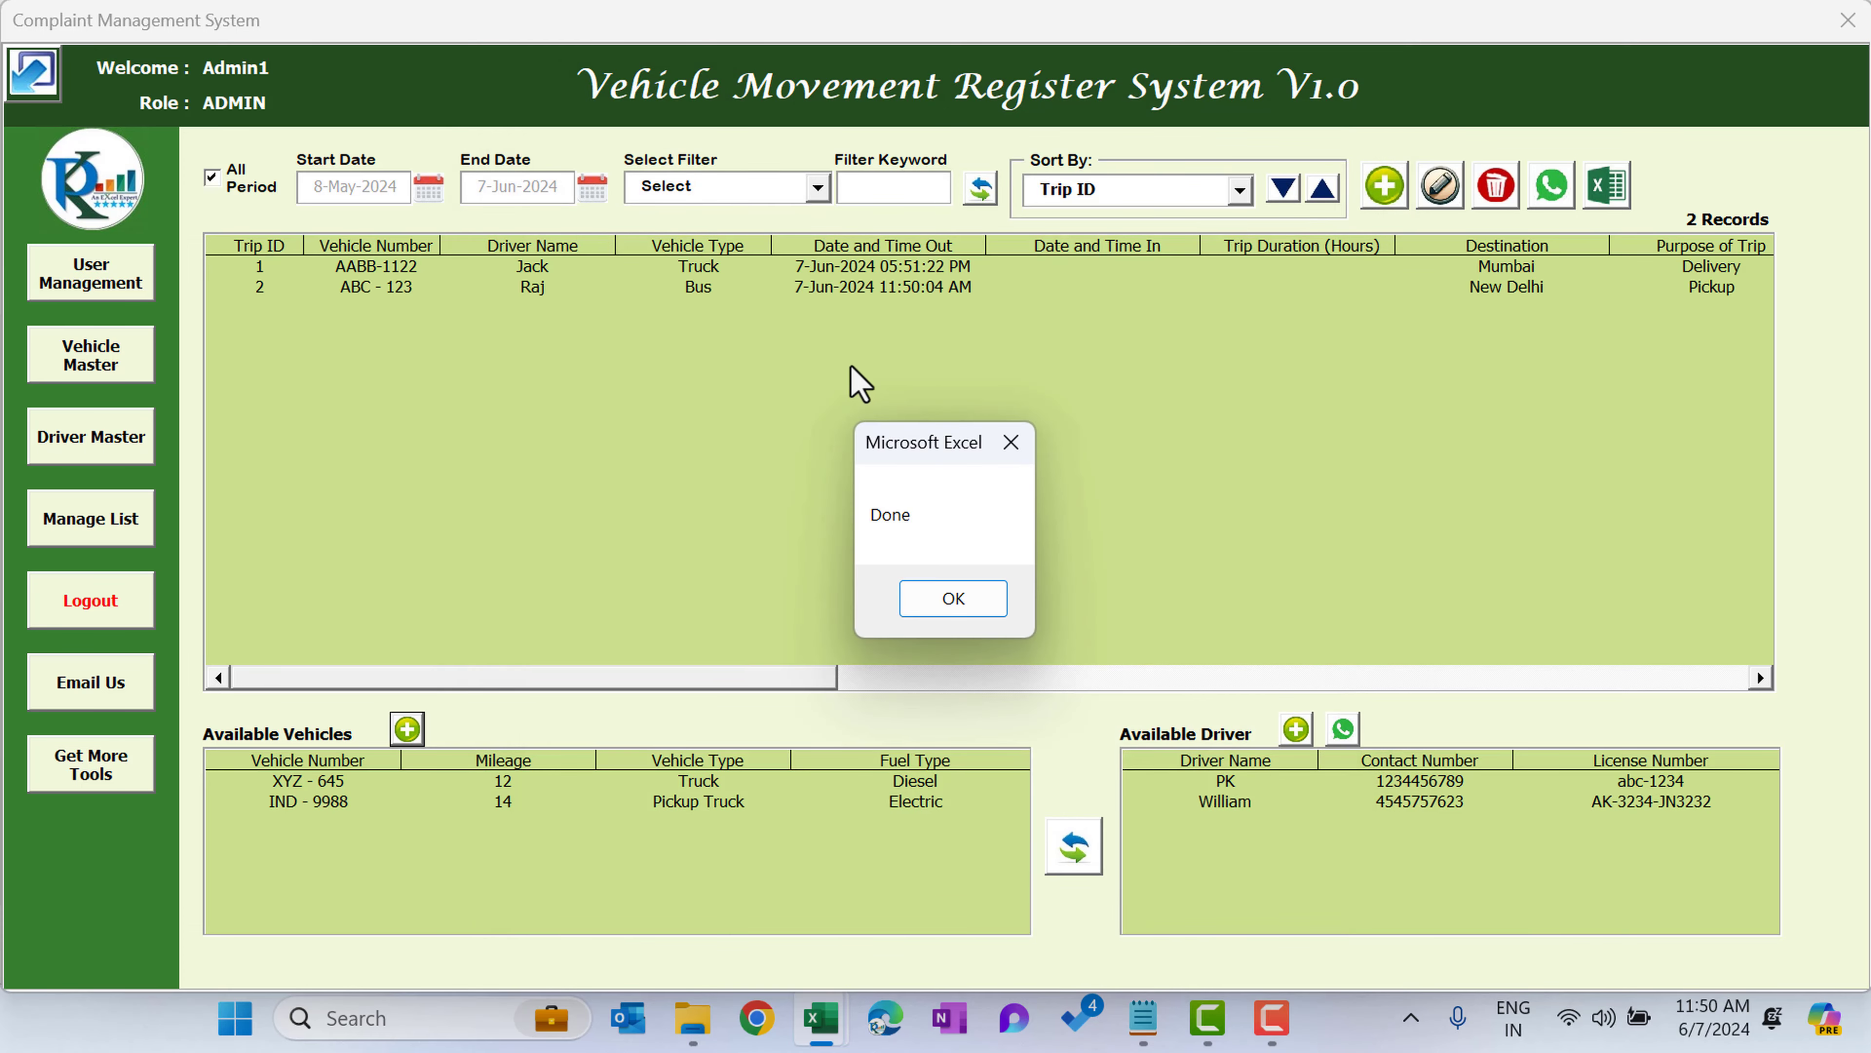
click(953, 598)
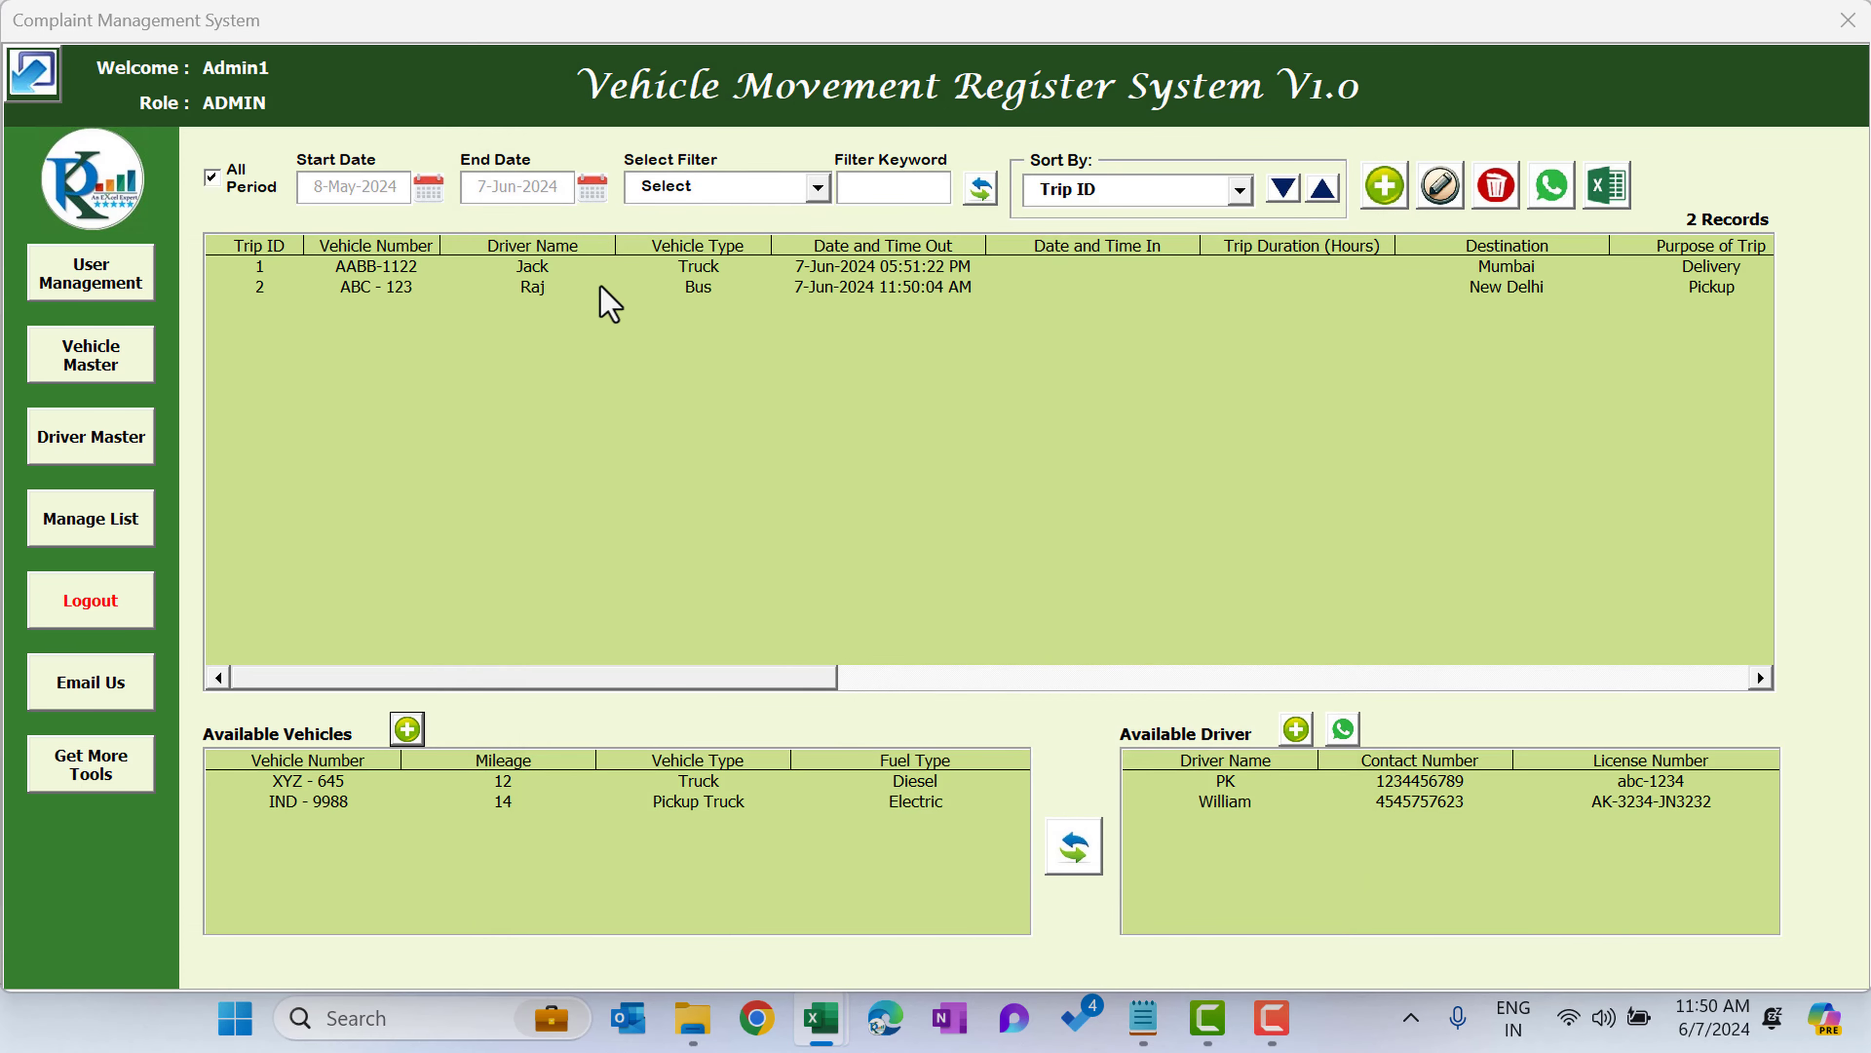
click(582, 287)
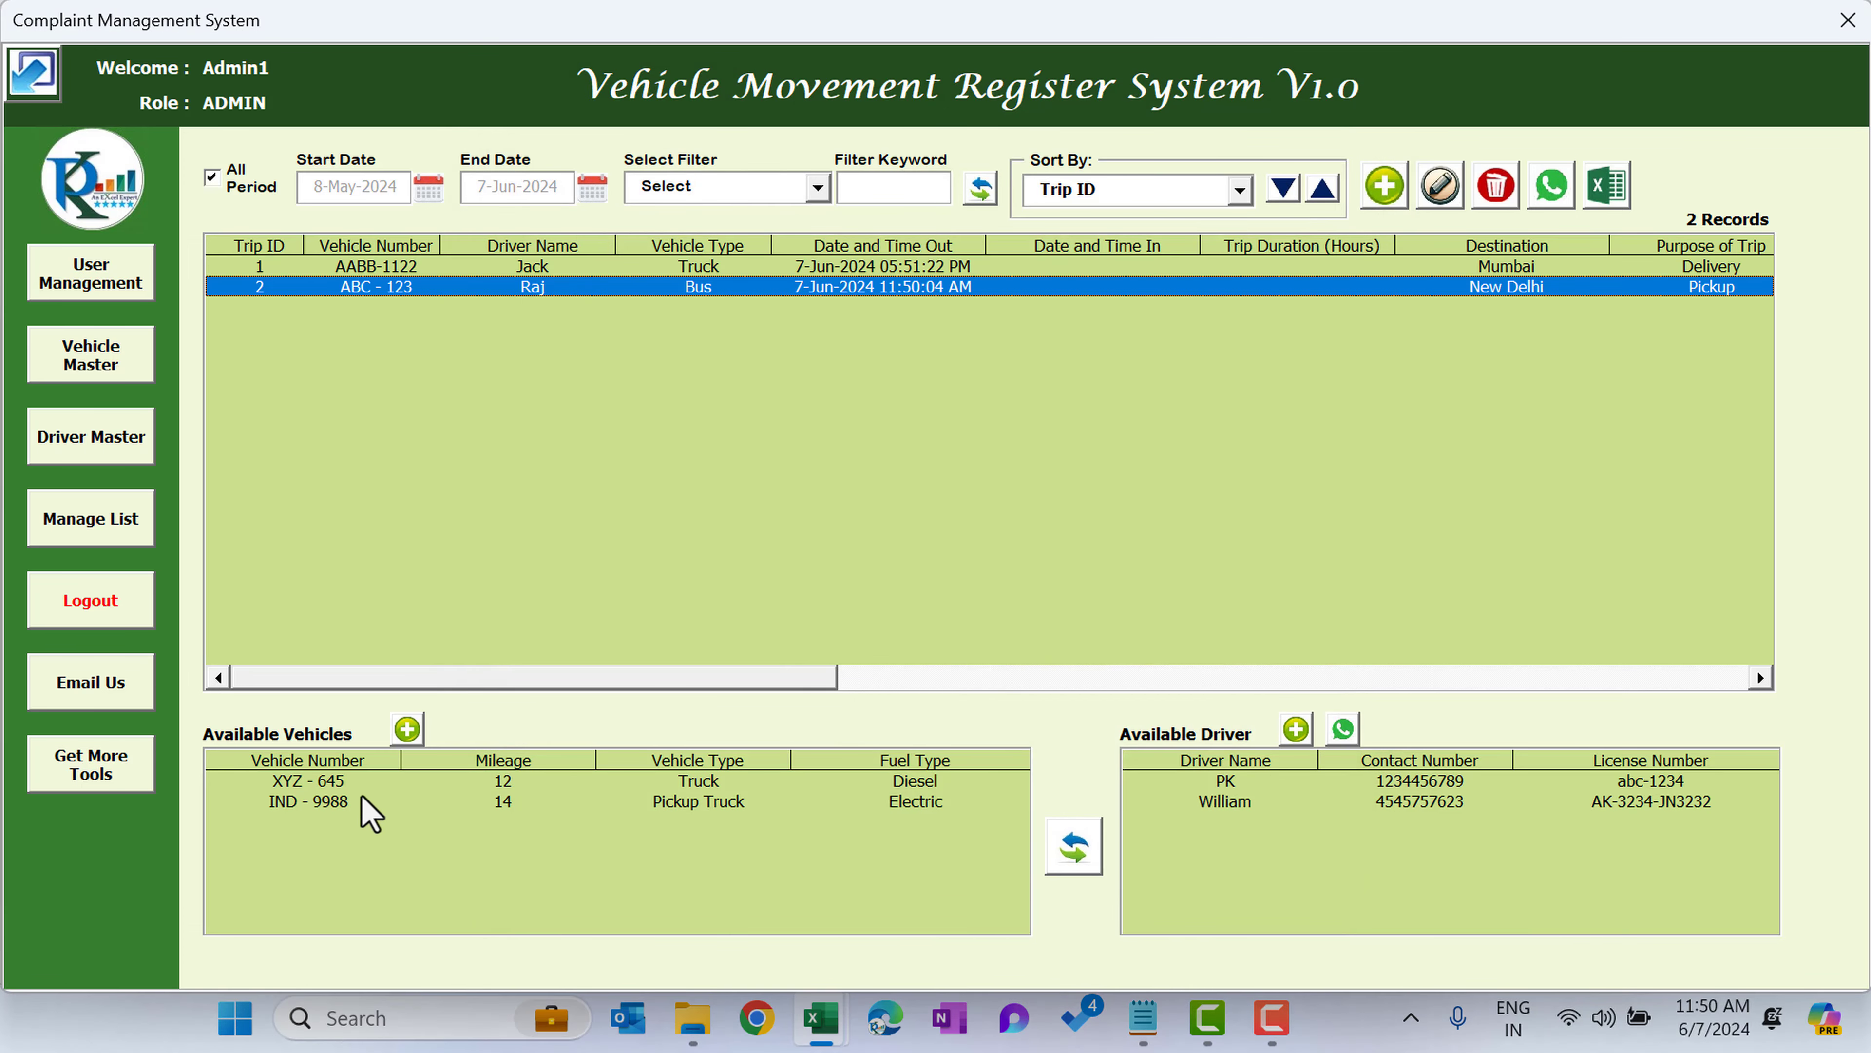